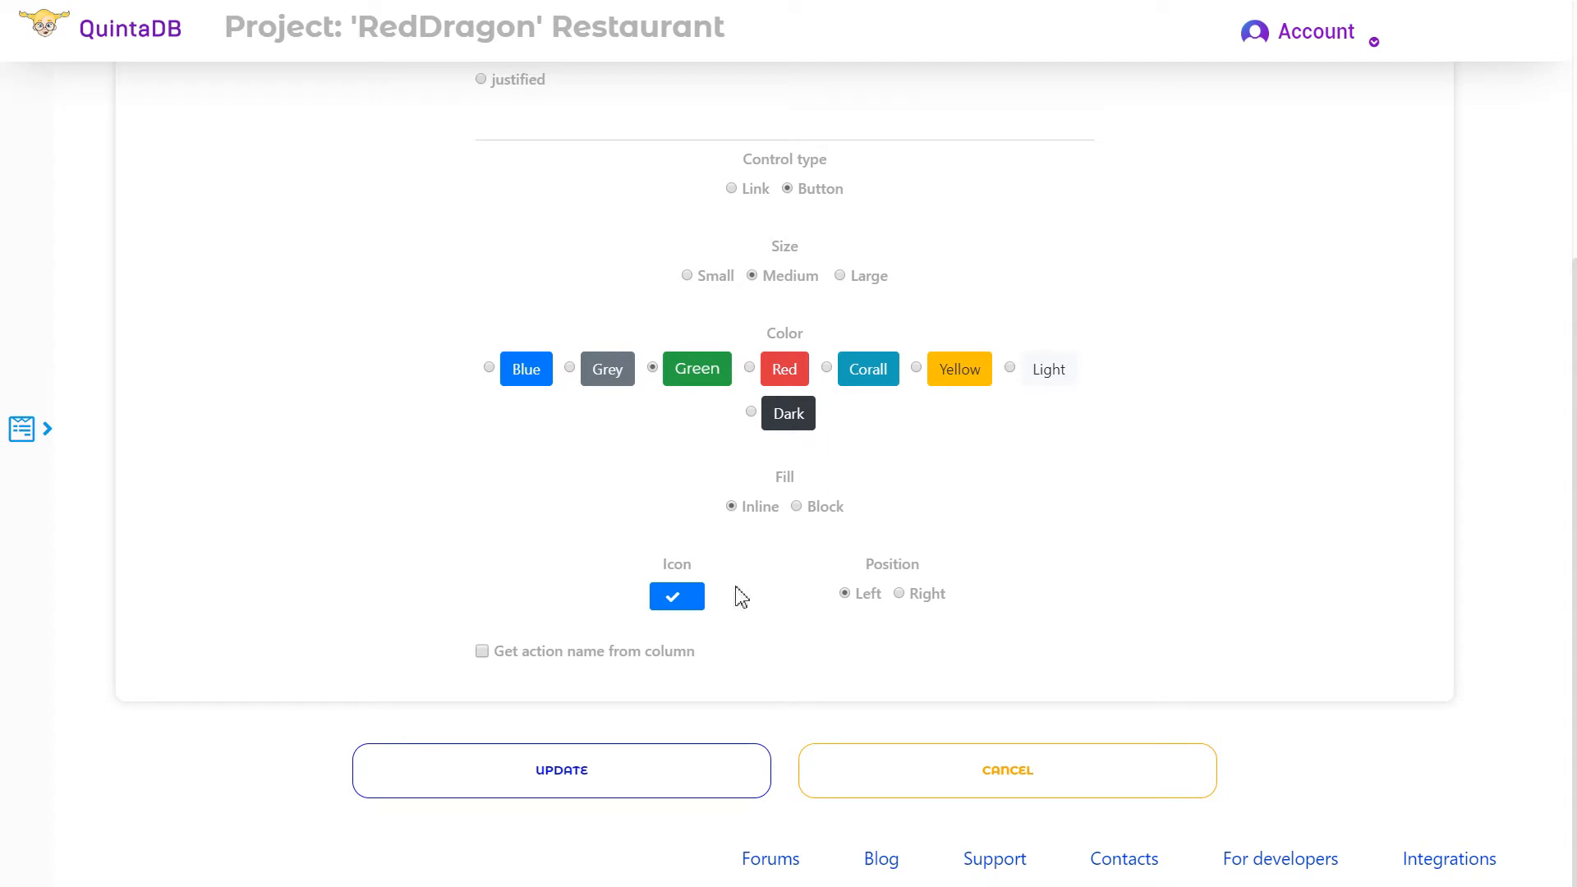
Accept the new order containing Beef with Black Bean Sauce in record 3 of the Make your order records.
left_click(736, 646)
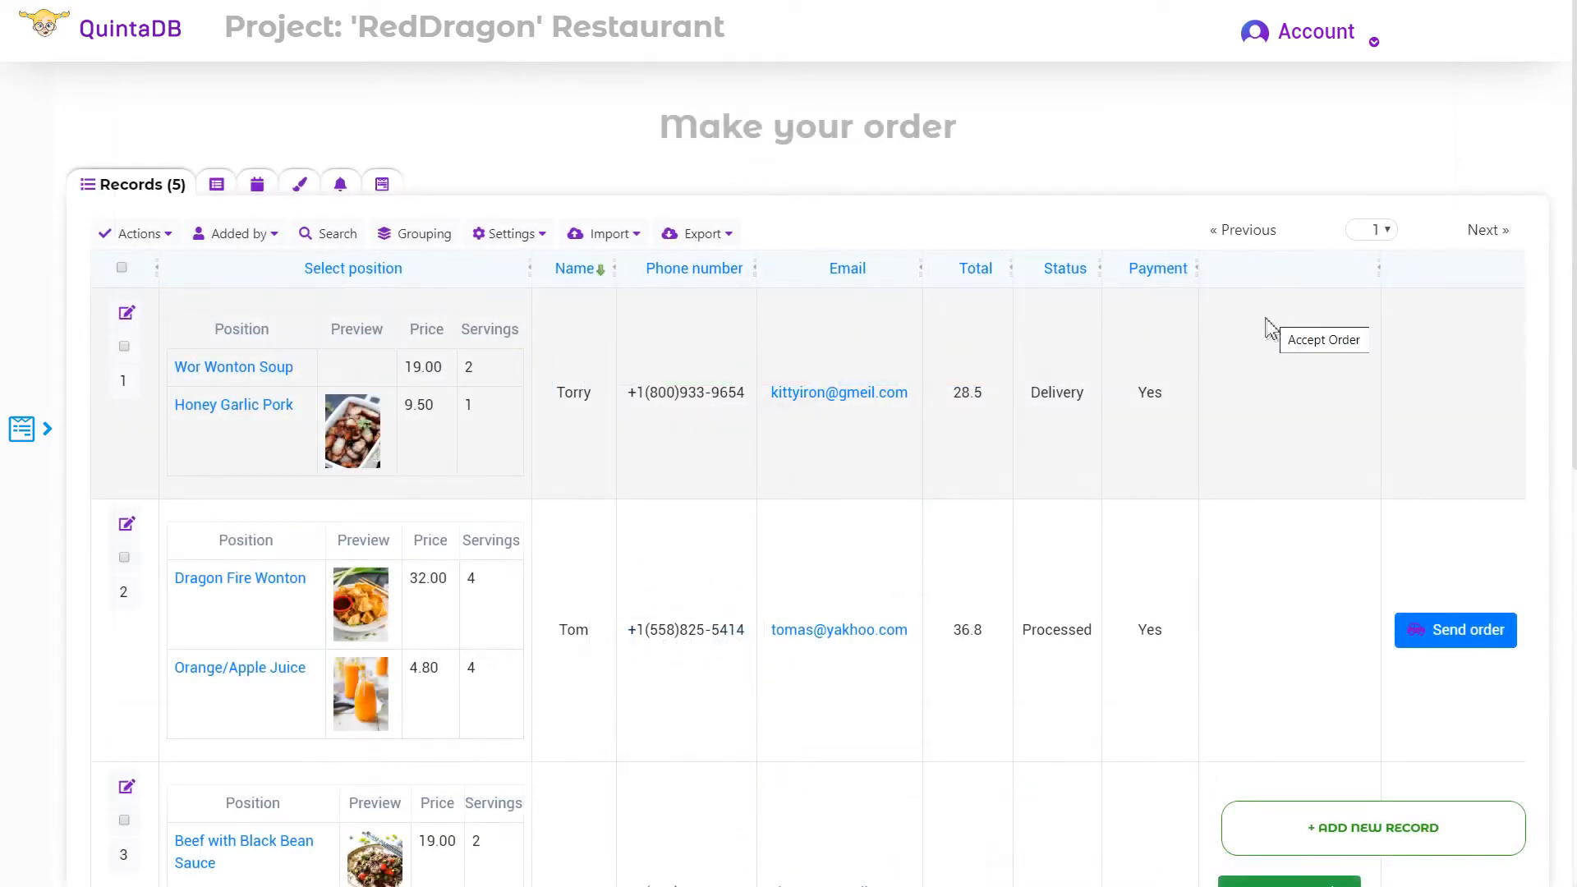
scroll(1271, 329, "down", 9)
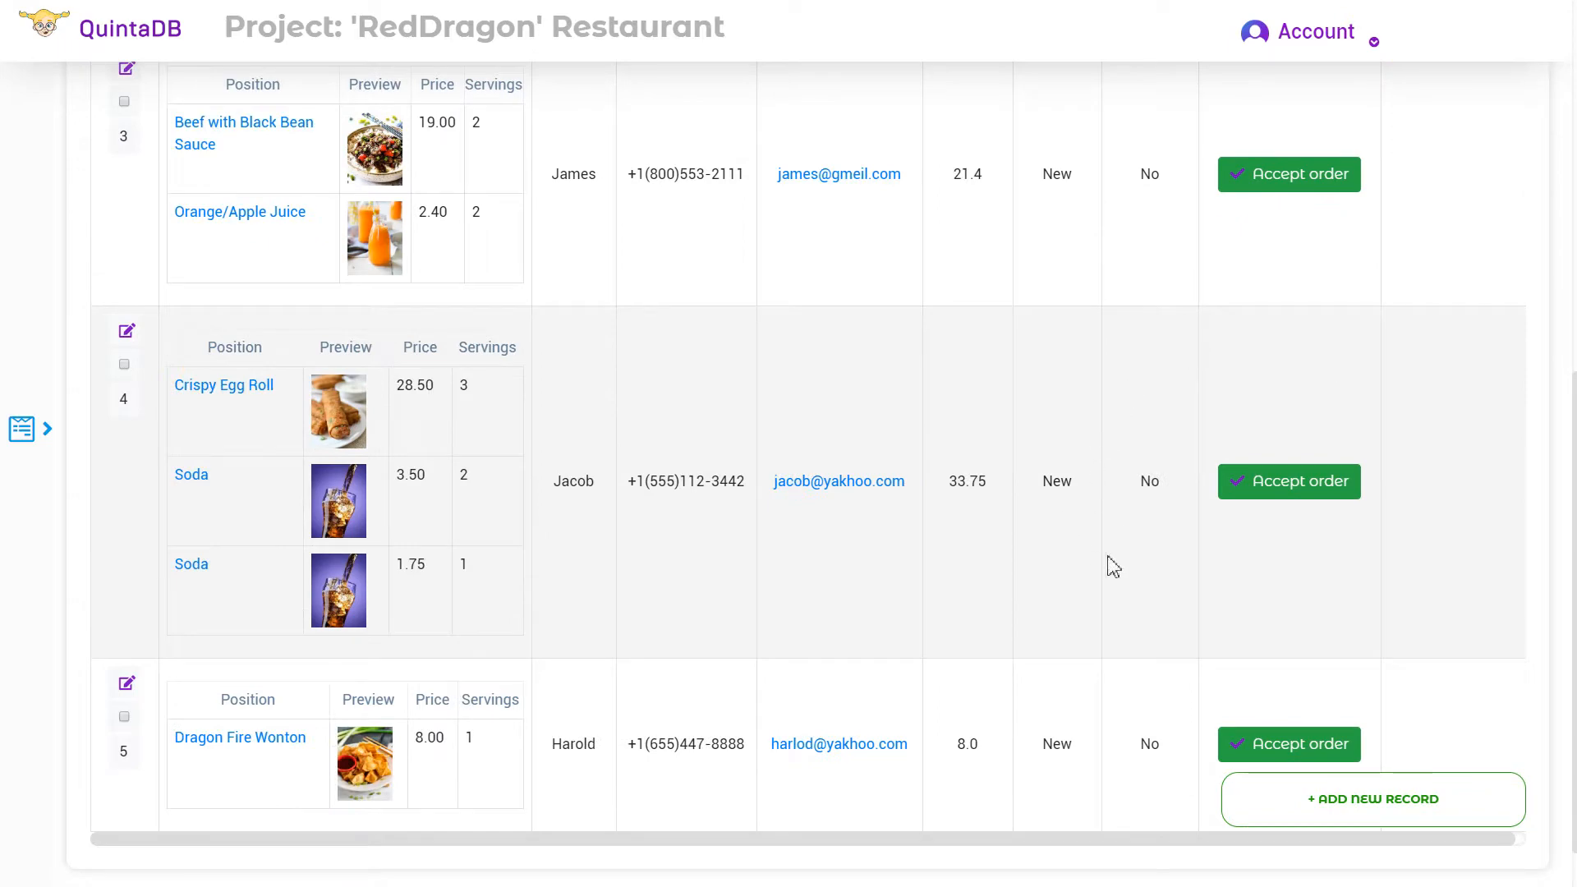
scroll(1117, 567, "down", 2)
scroll(1183, 567, "up", 6)
scroll(1216, 547, "down", 2)
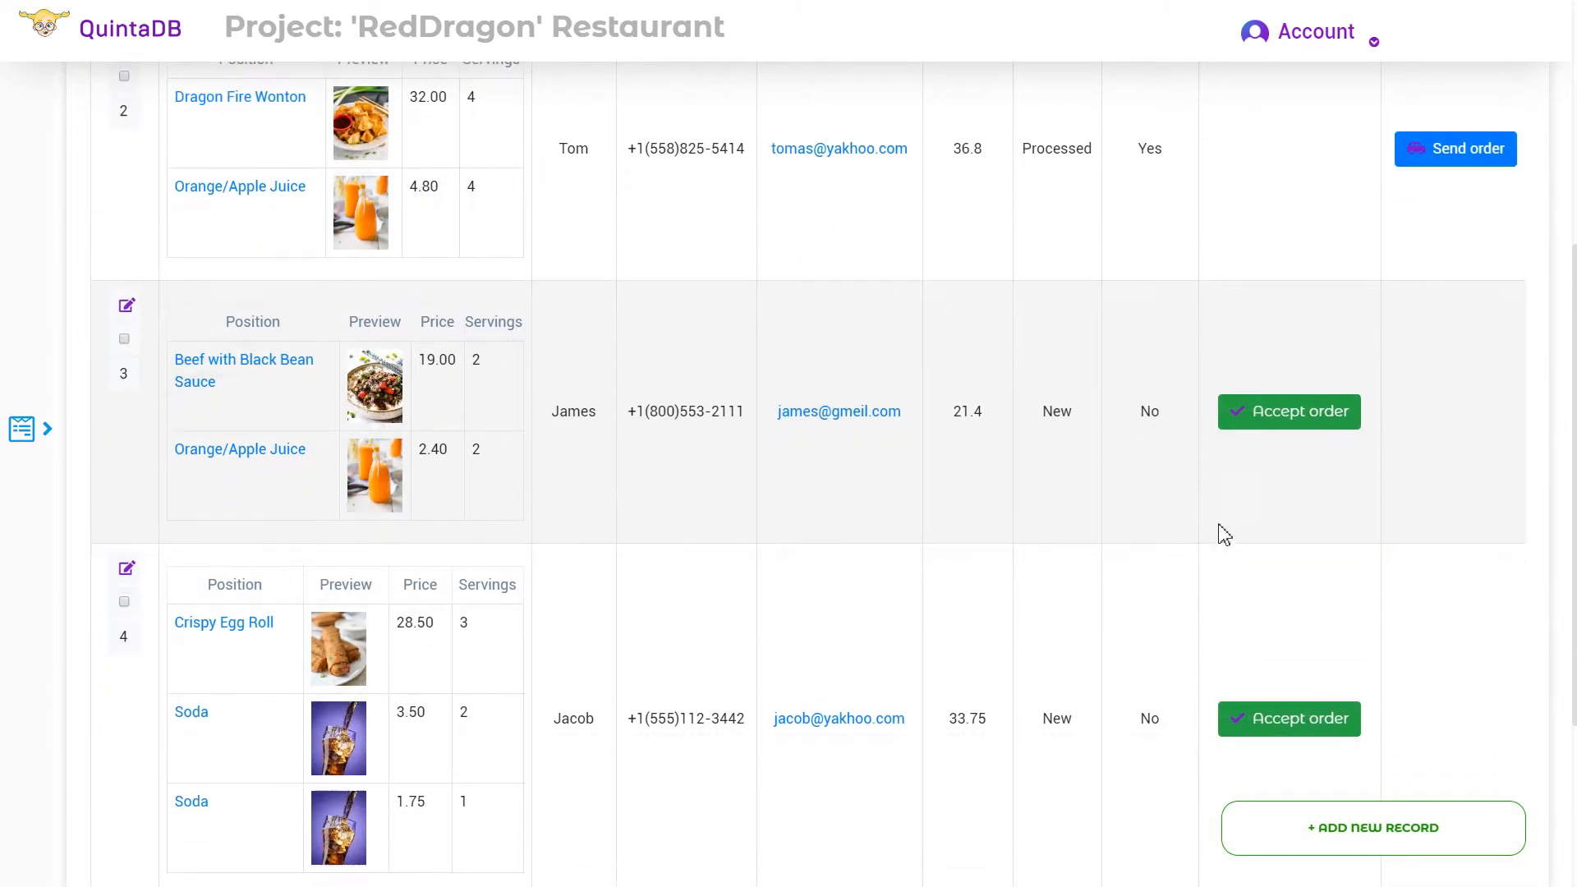
scroll(1233, 486, "down", 1)
left_click(1290, 329)
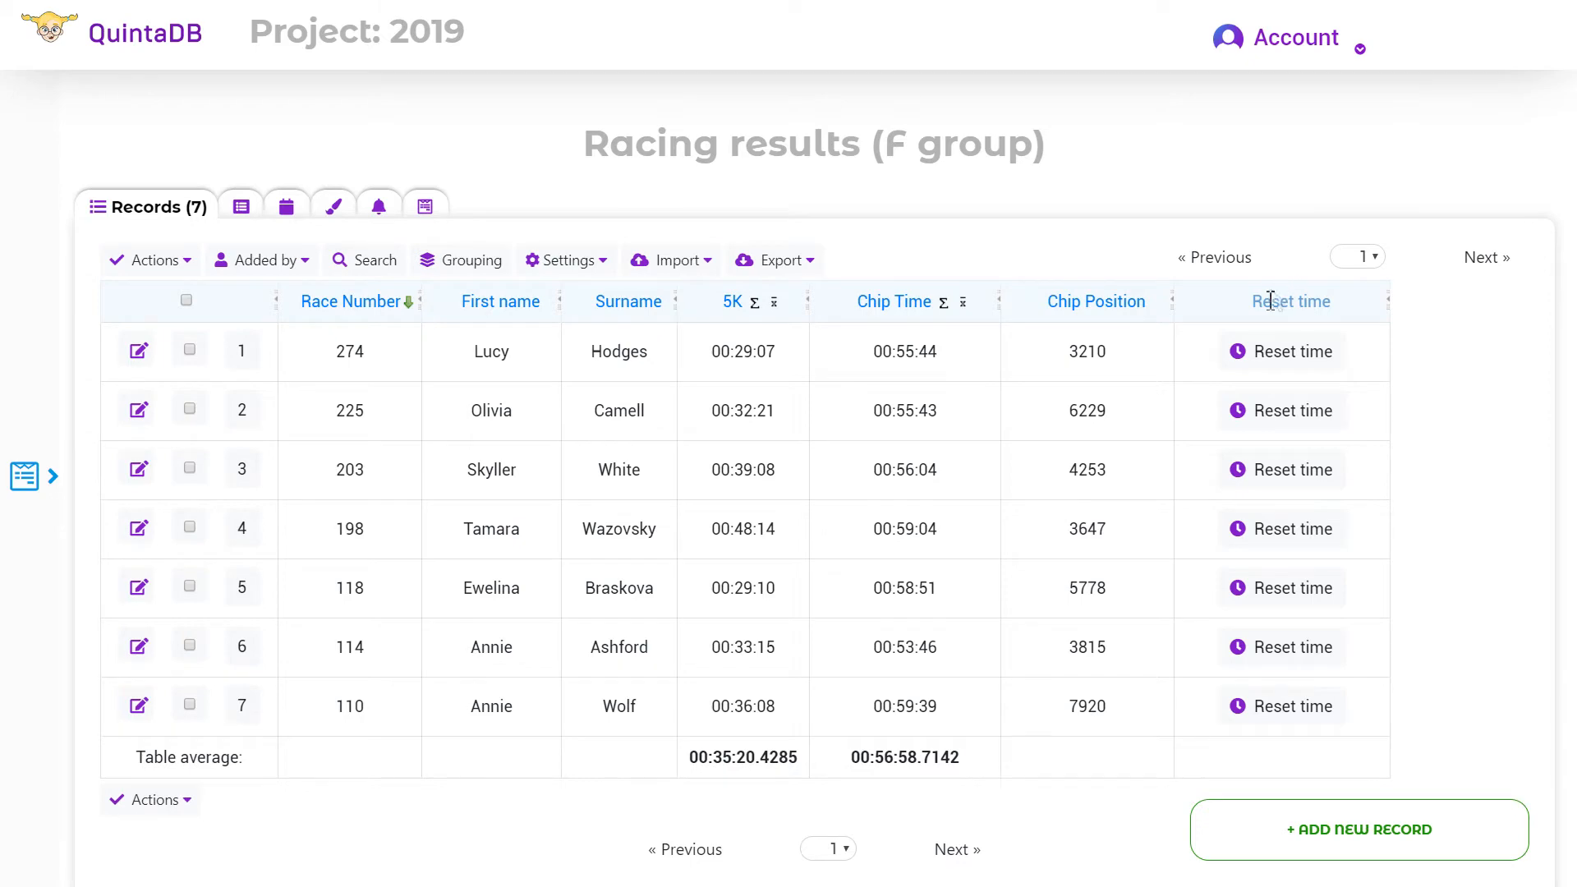
Reset the times of race numbers 274 and 225 in the Racing results (F group) table.
left_click(1280, 355)
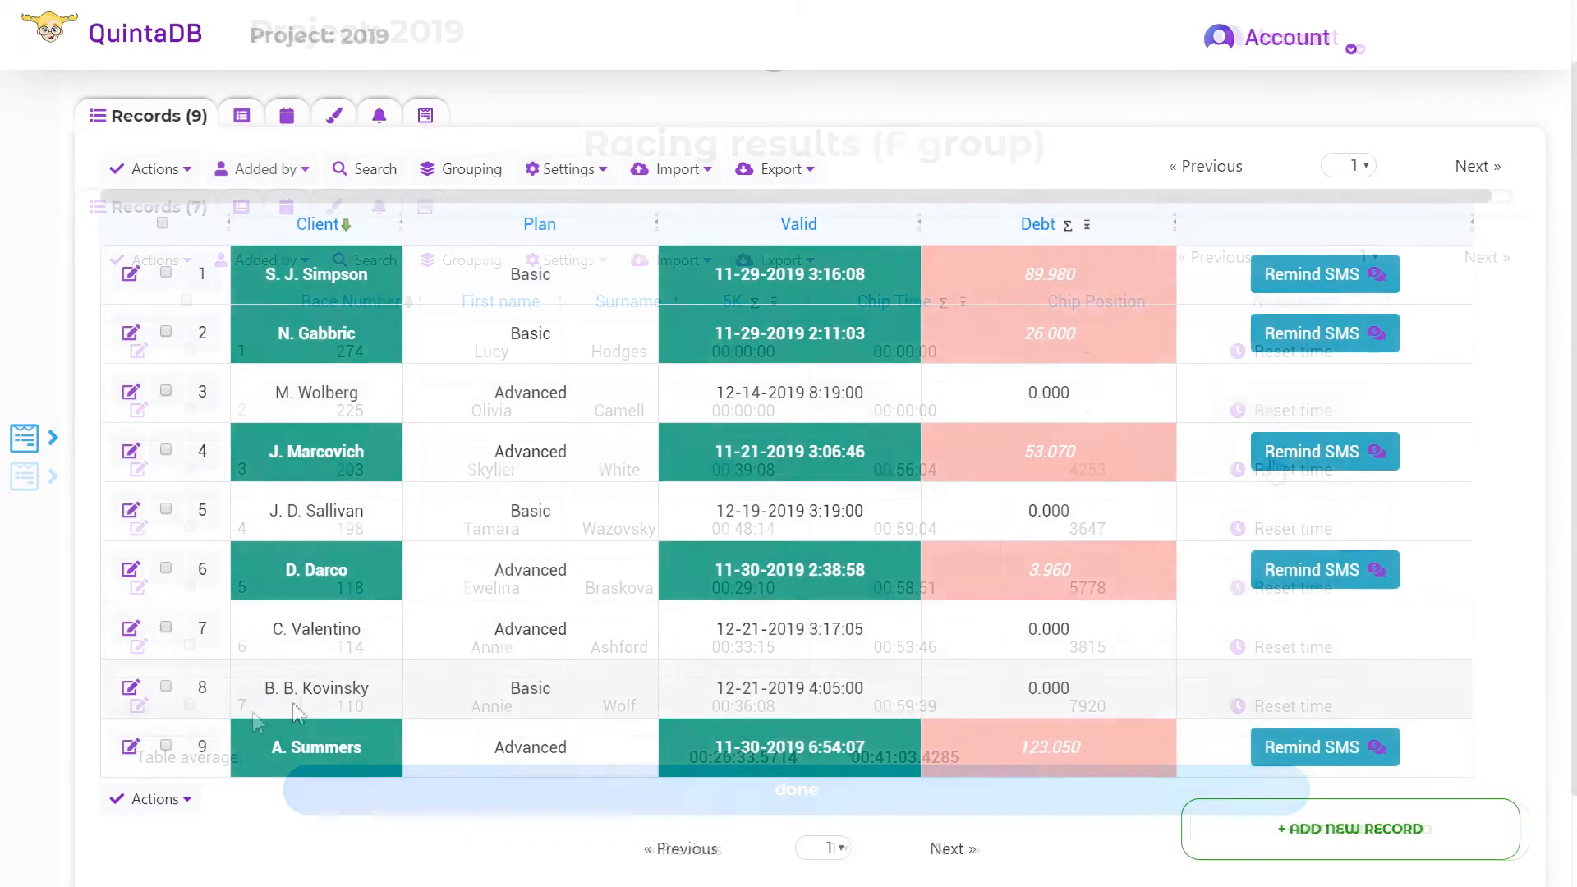
Select the five Payments records with outstanding debt and send SMS reminders to all of them with one bulk action.
left_click(165, 746)
left_click(166, 569)
left_click(165, 450)
left_click(165, 332)
left_click(165, 273)
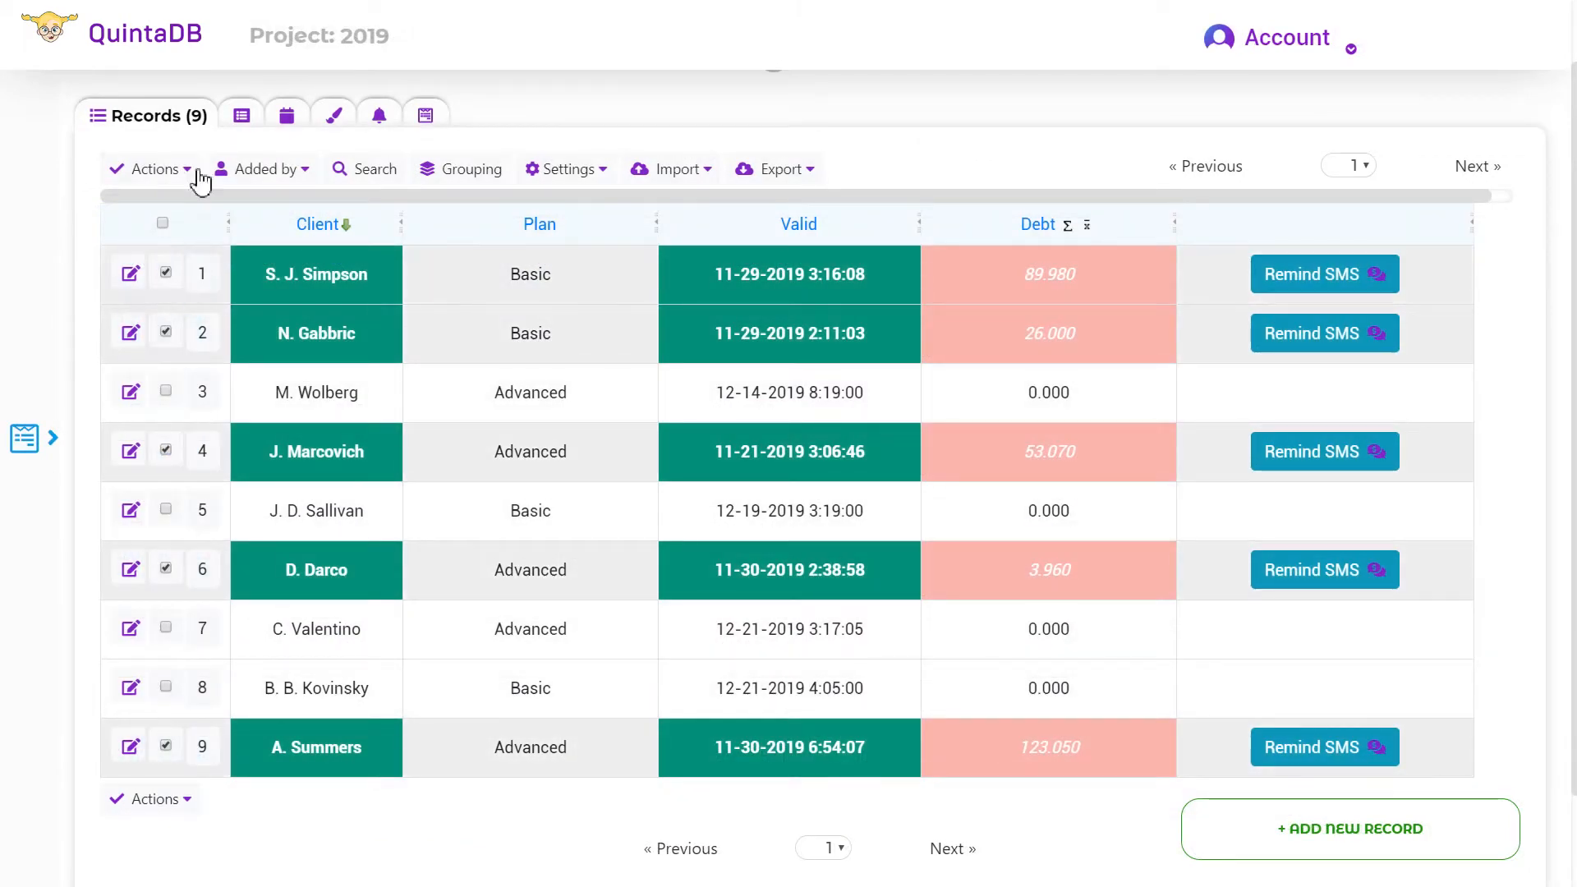
left_click(195, 172)
left_click(282, 397)
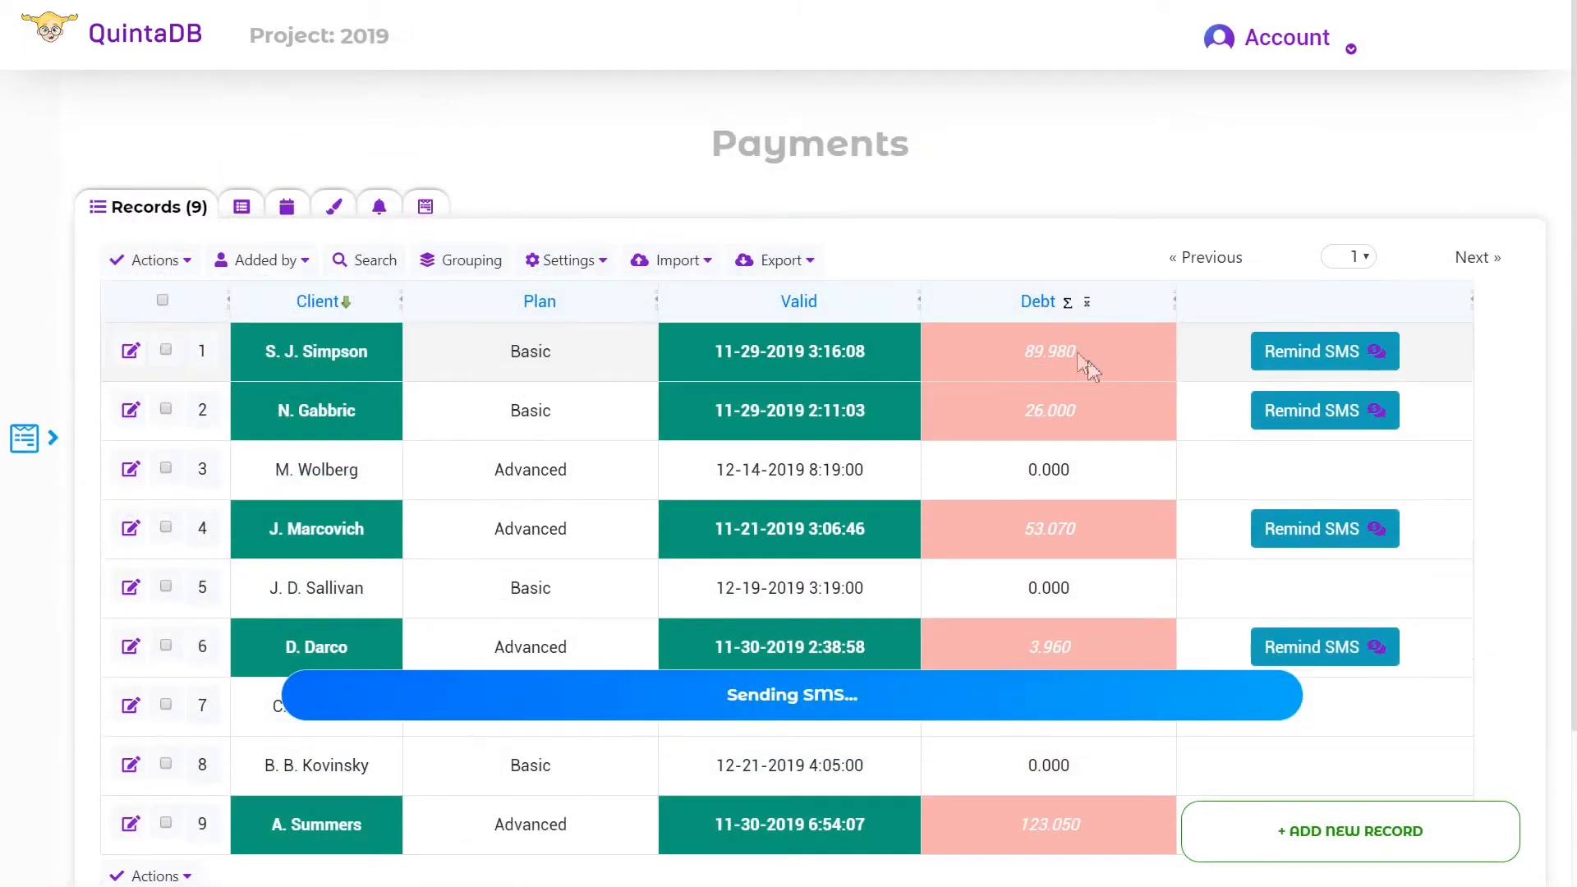
scroll(1133, 397, "down", 1)
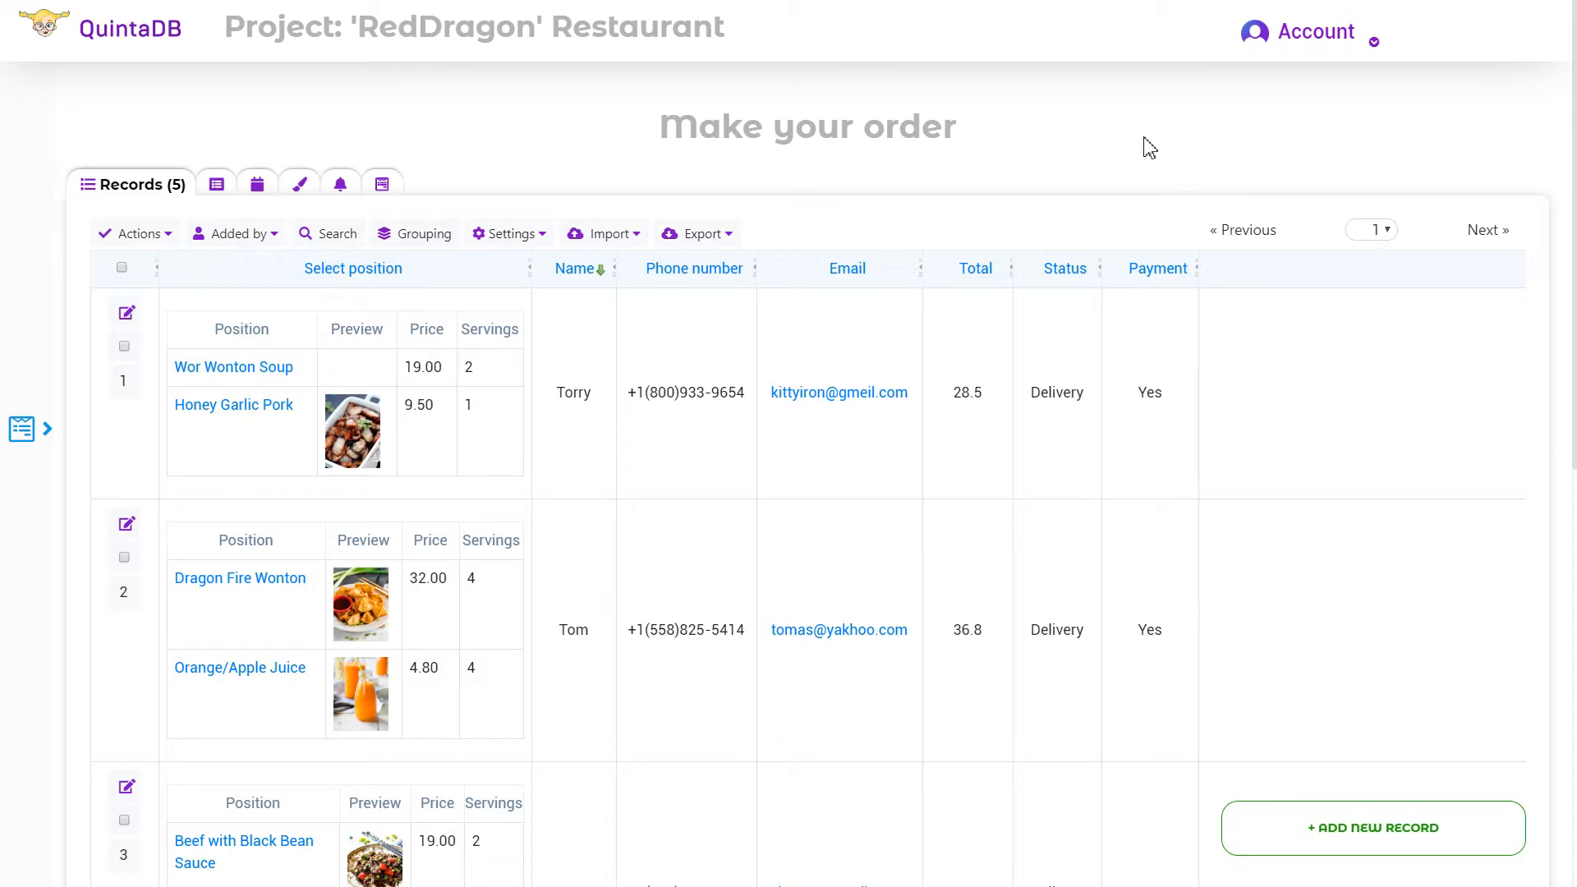
Add a new Action field named Accept Order to the restaurant's Make your order form.
left_click(18, 429)
left_click(117, 290)
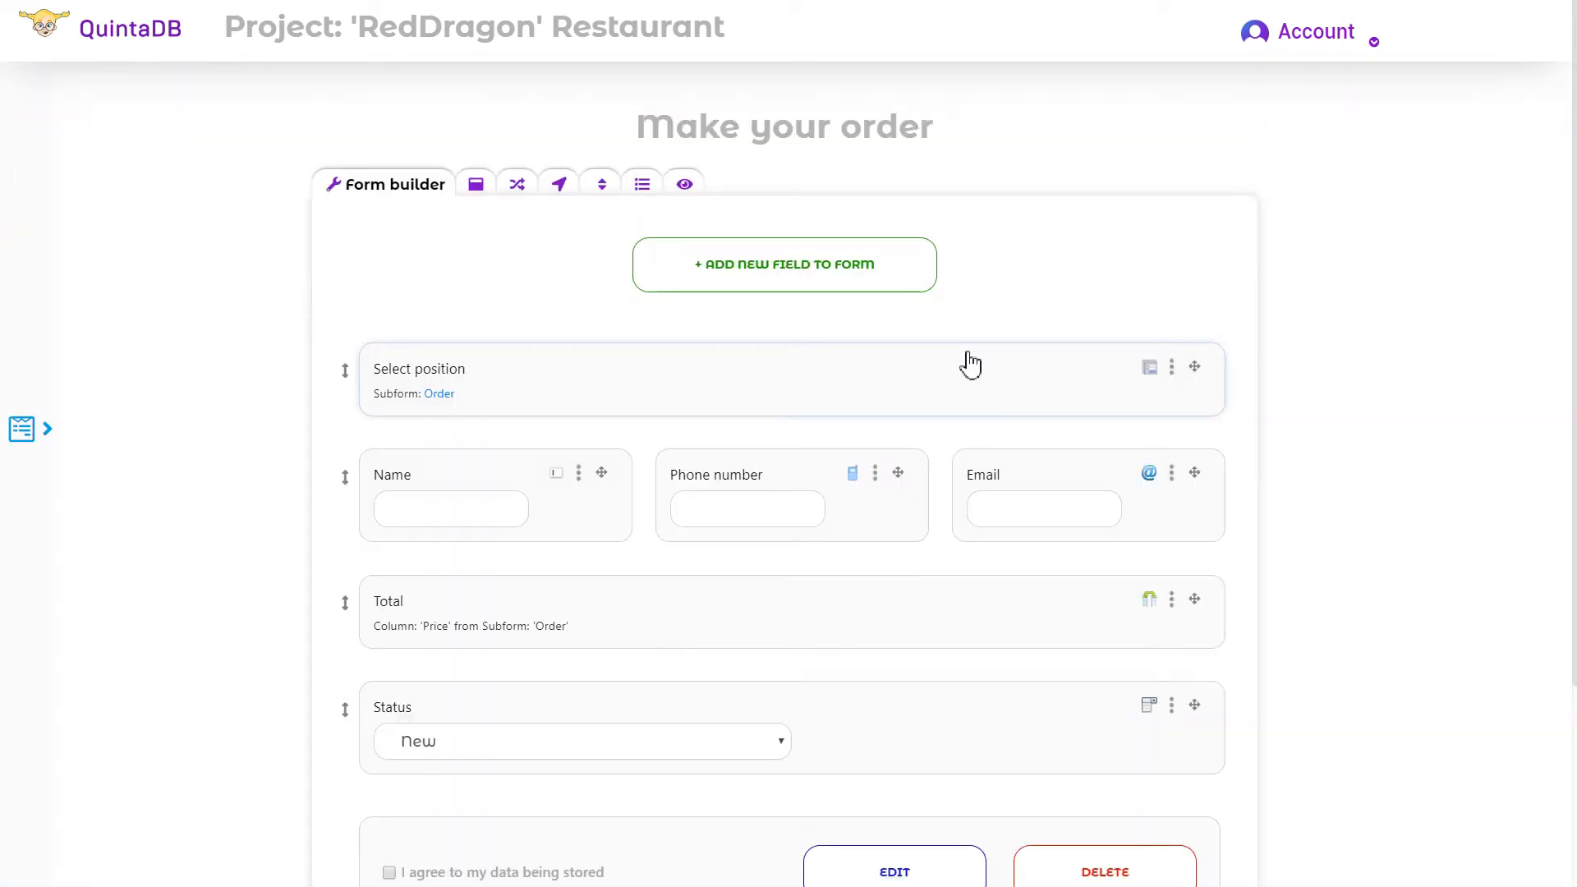
left_click(888, 282)
left_click(880, 396)
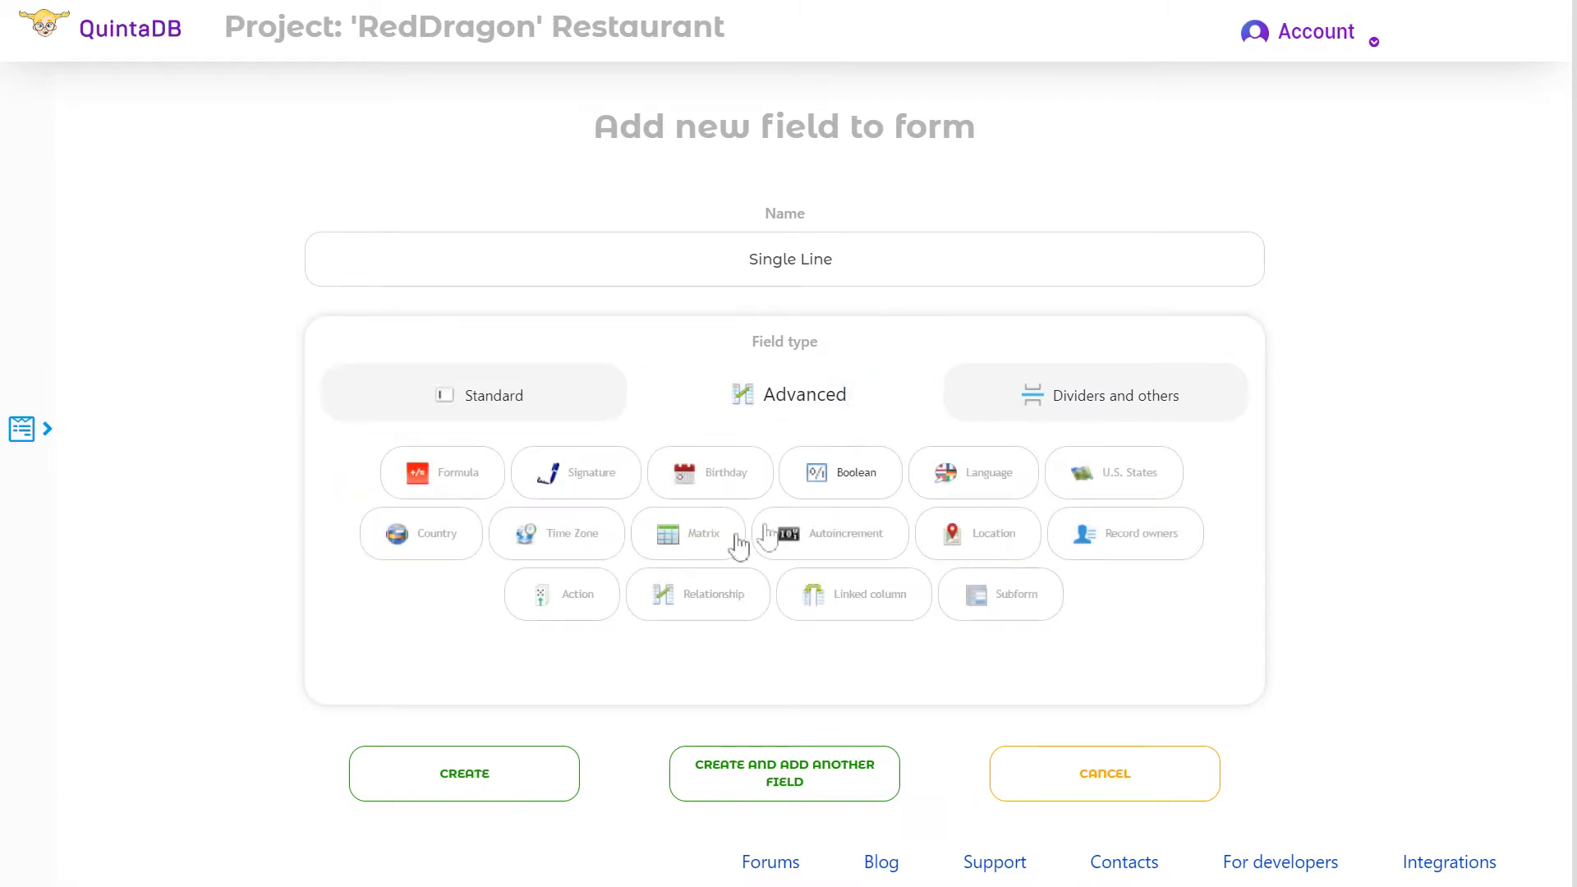
left_click(595, 608)
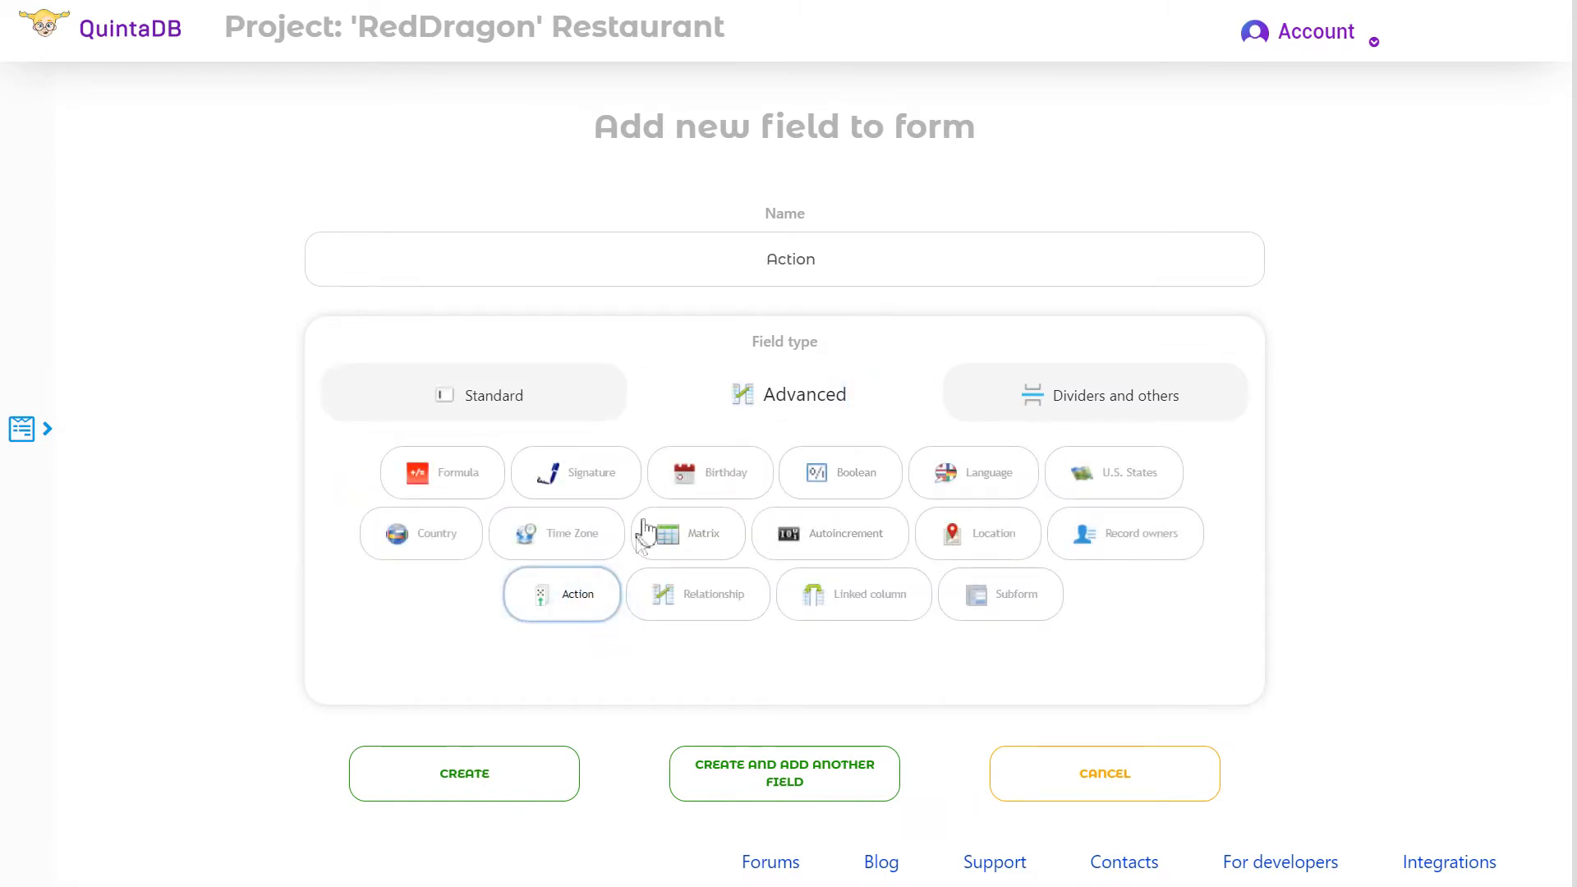
left_click(846, 231)
type("Accept Order")
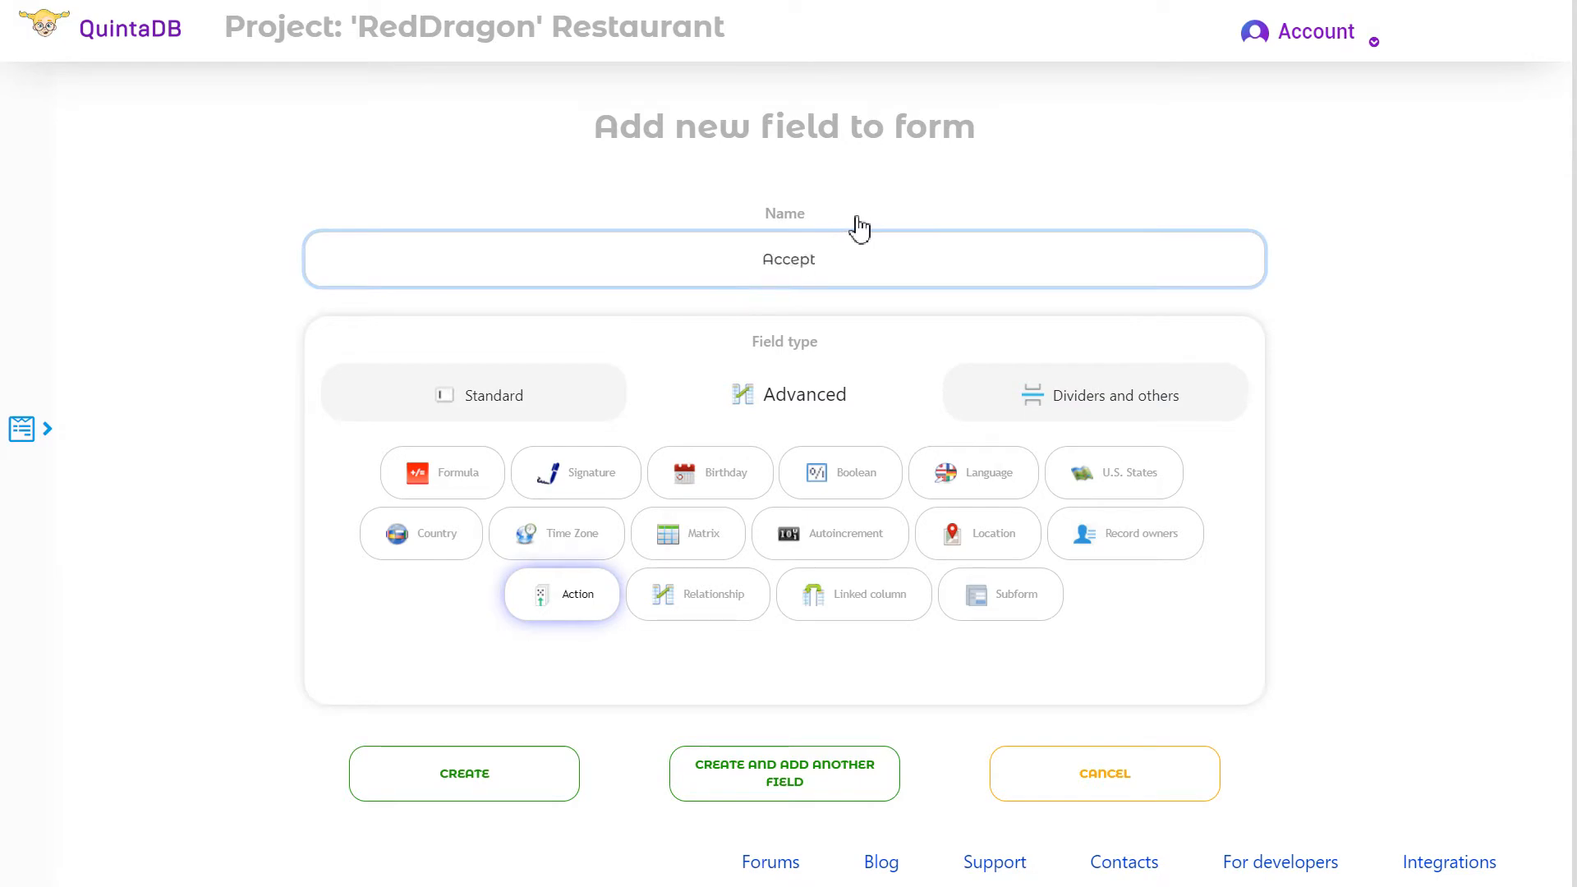
left_click(542, 791)
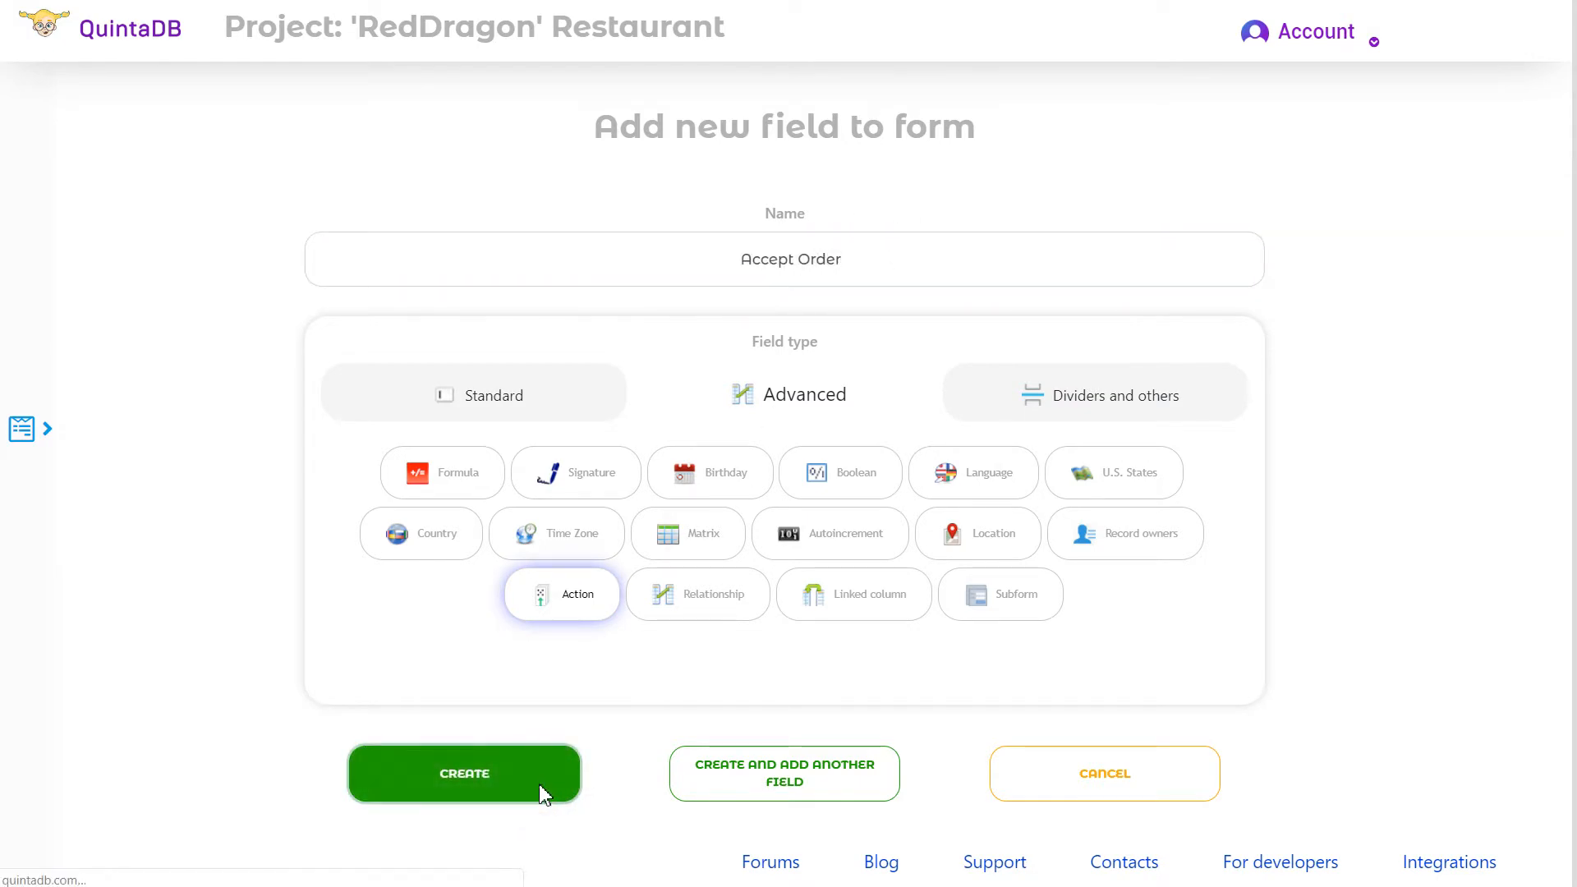
Open the Accept Order field for editing and set its action done message to Accept.
scroll(1018, 462, "down", 5)
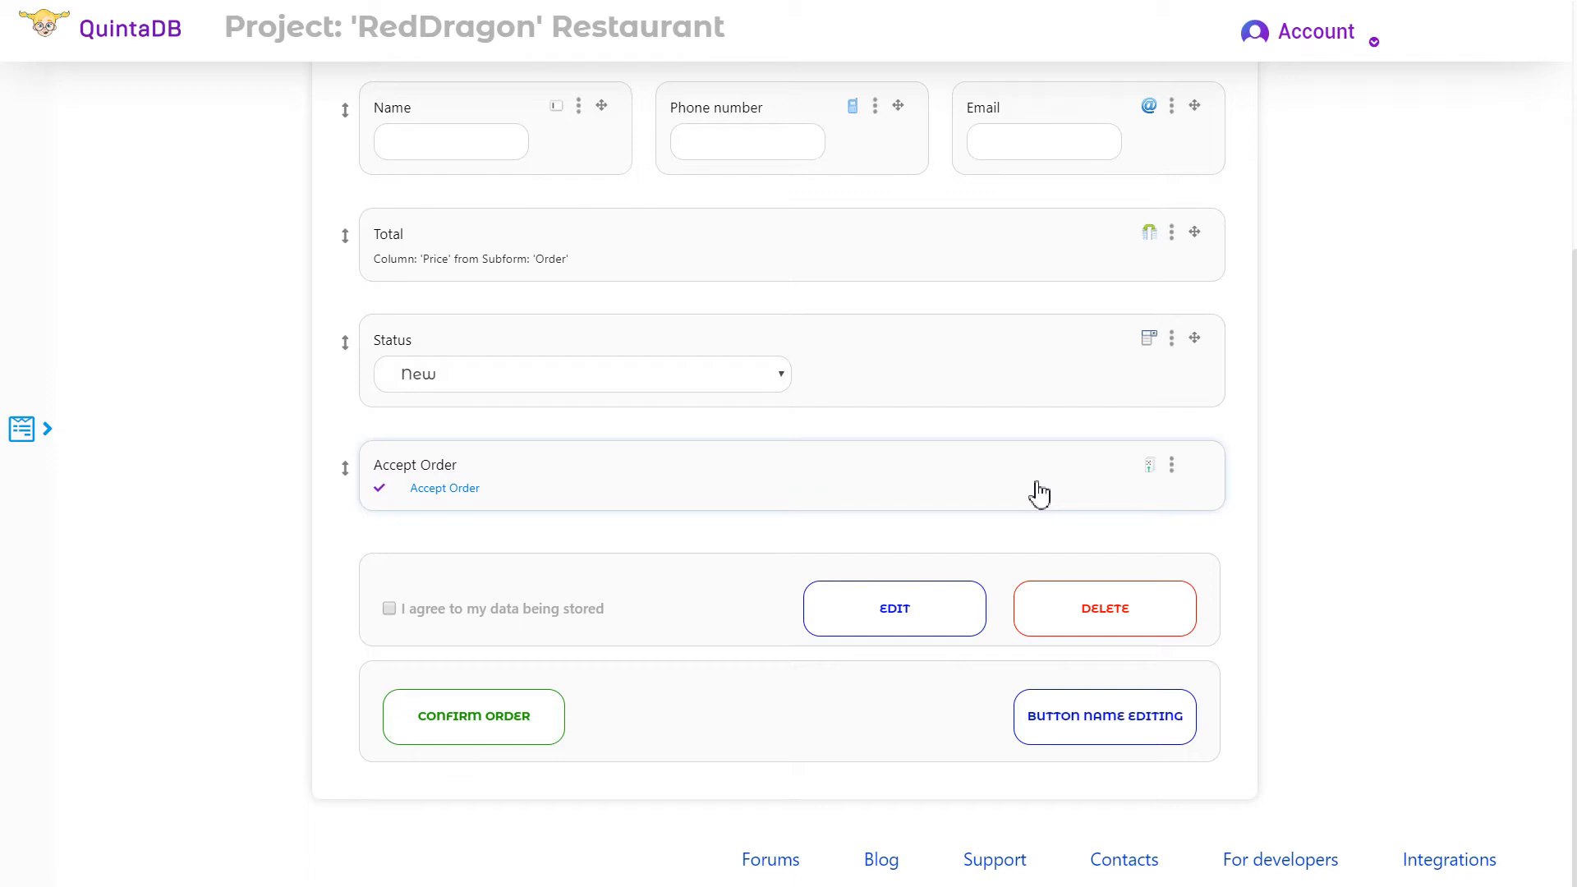
left_click(1172, 468)
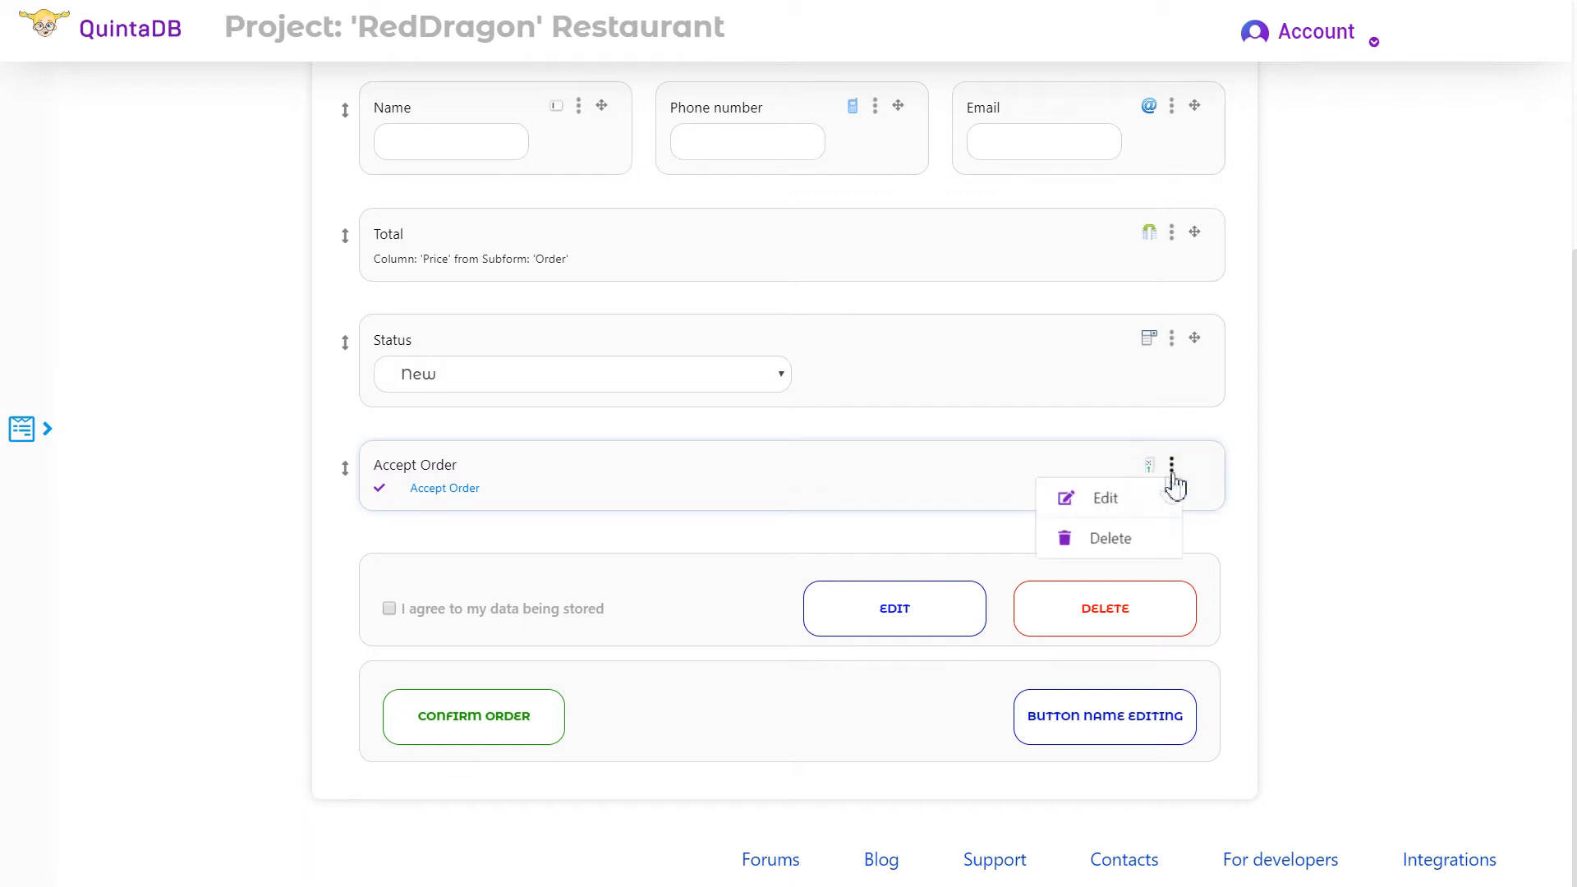
left_click(1131, 506)
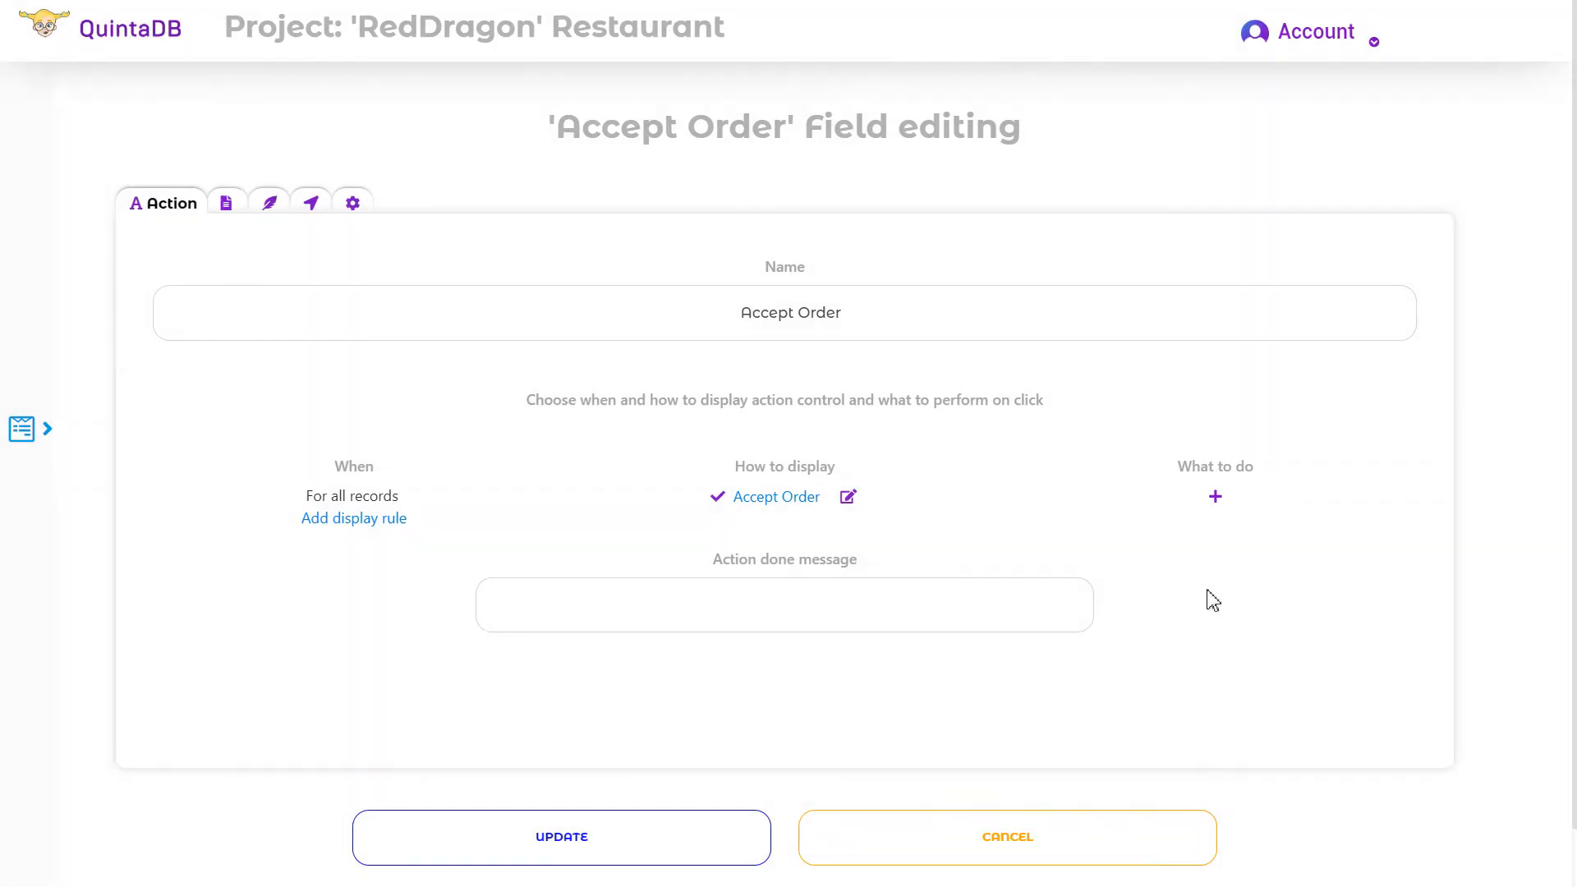
left_click(863, 620)
type("Accept")
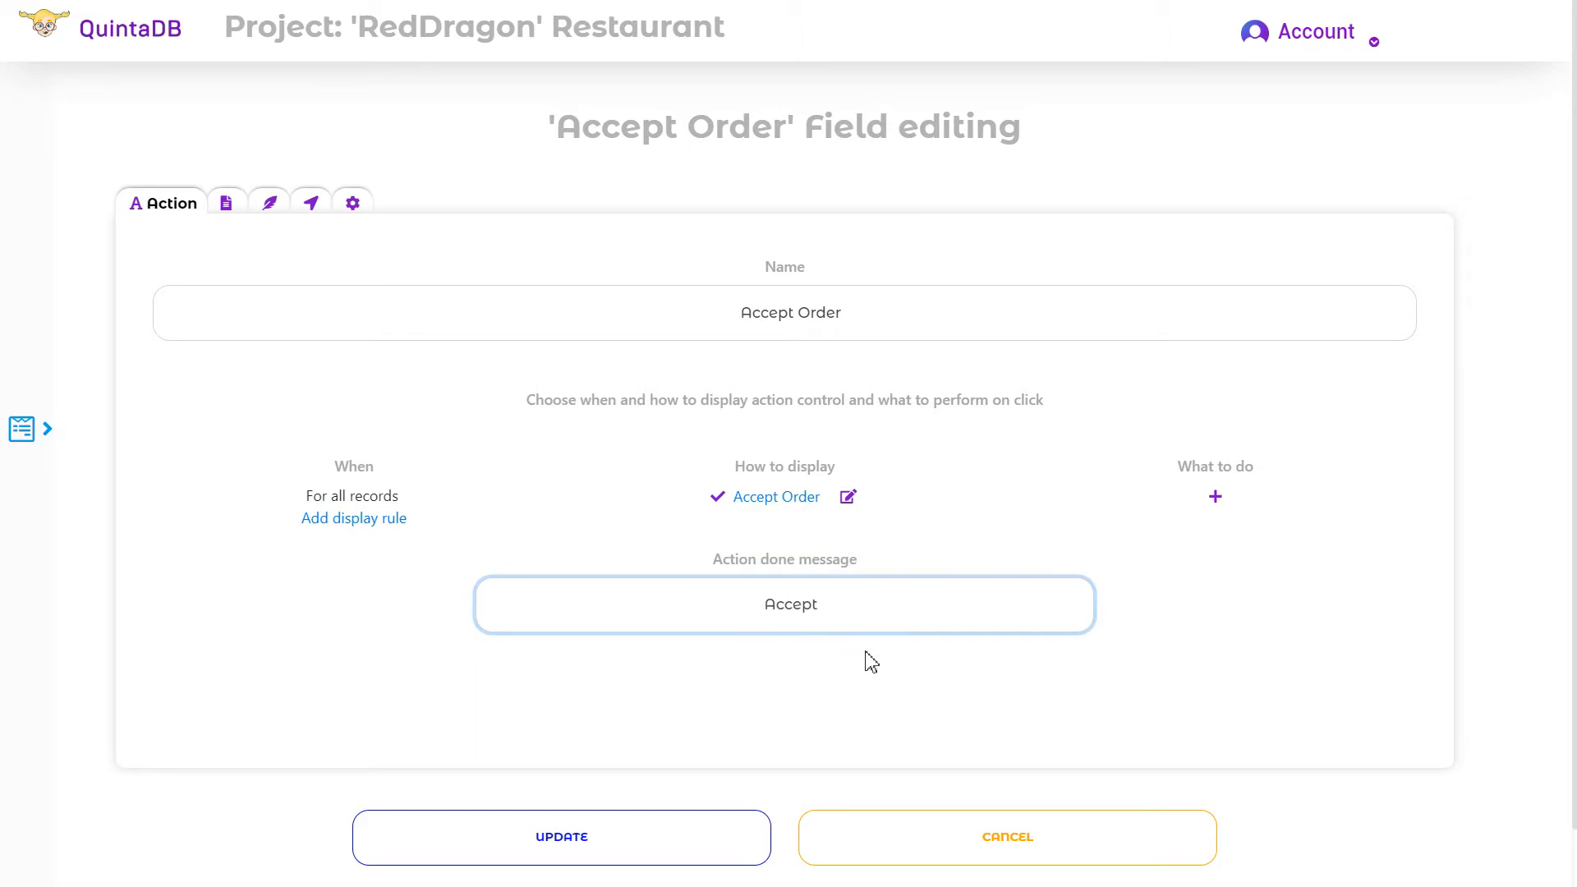
left_click(931, 676)
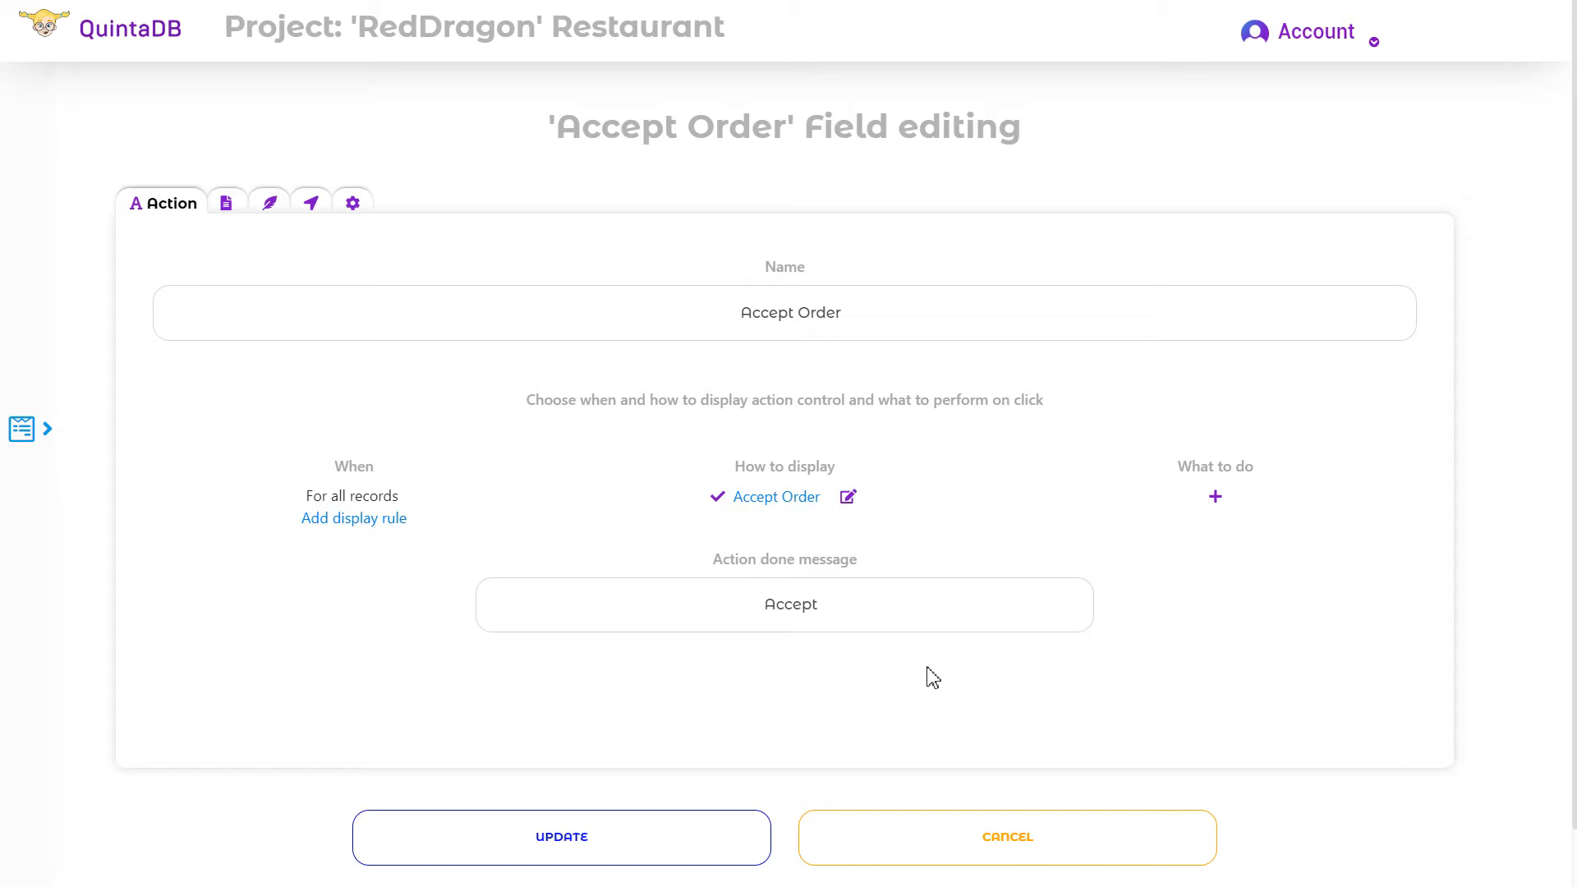
In the design settings of Accept Order, center the text horizontally and set its vertical alignment to Middle.
left_click(849, 497)
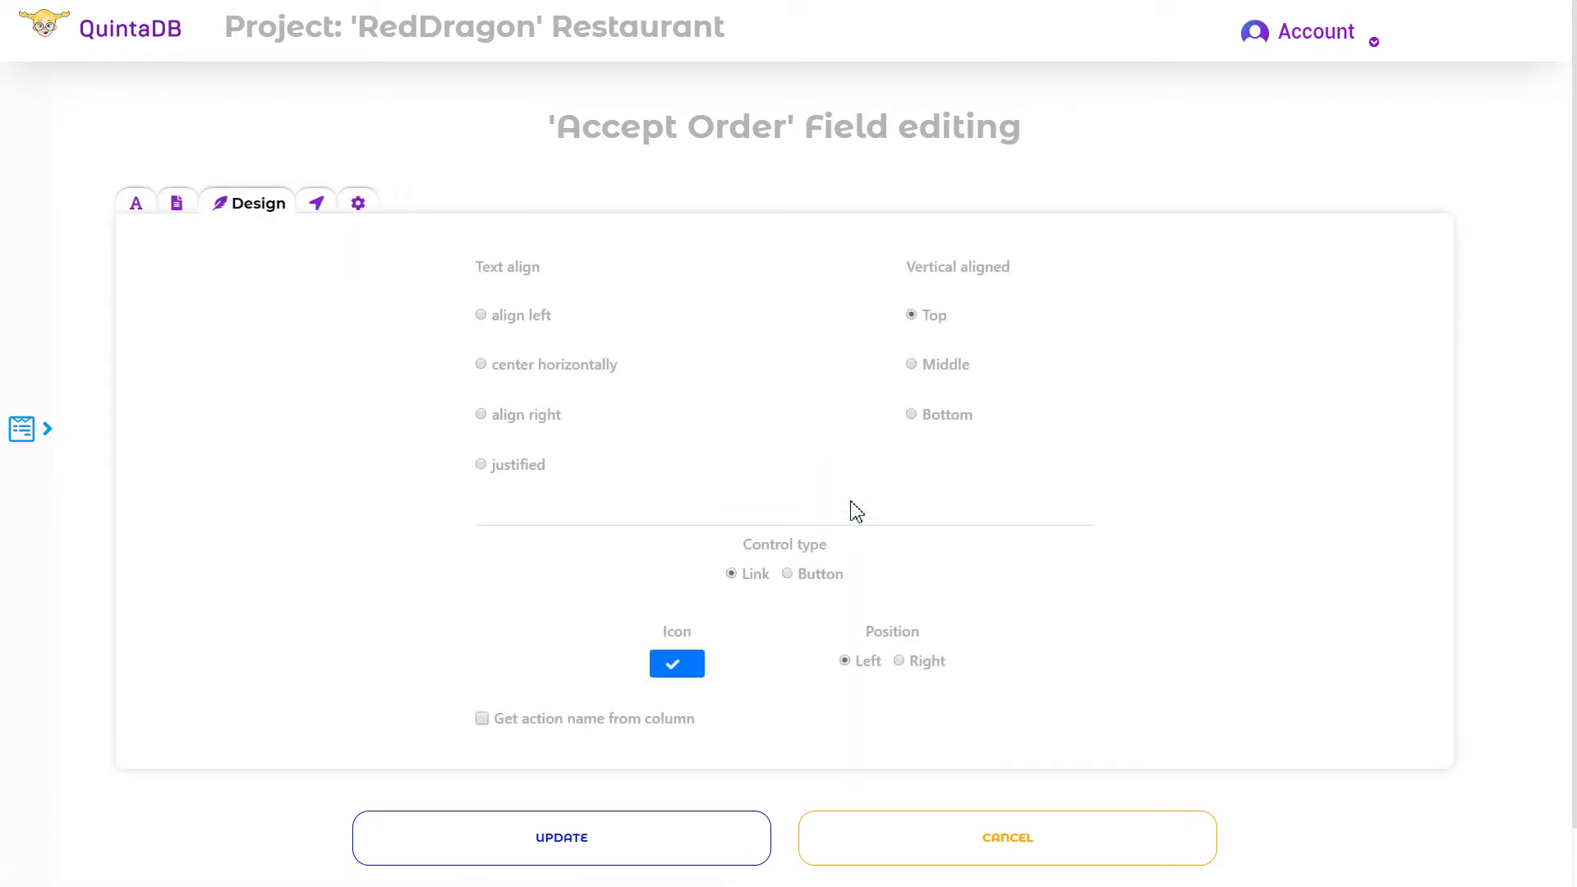
left_click(563, 364)
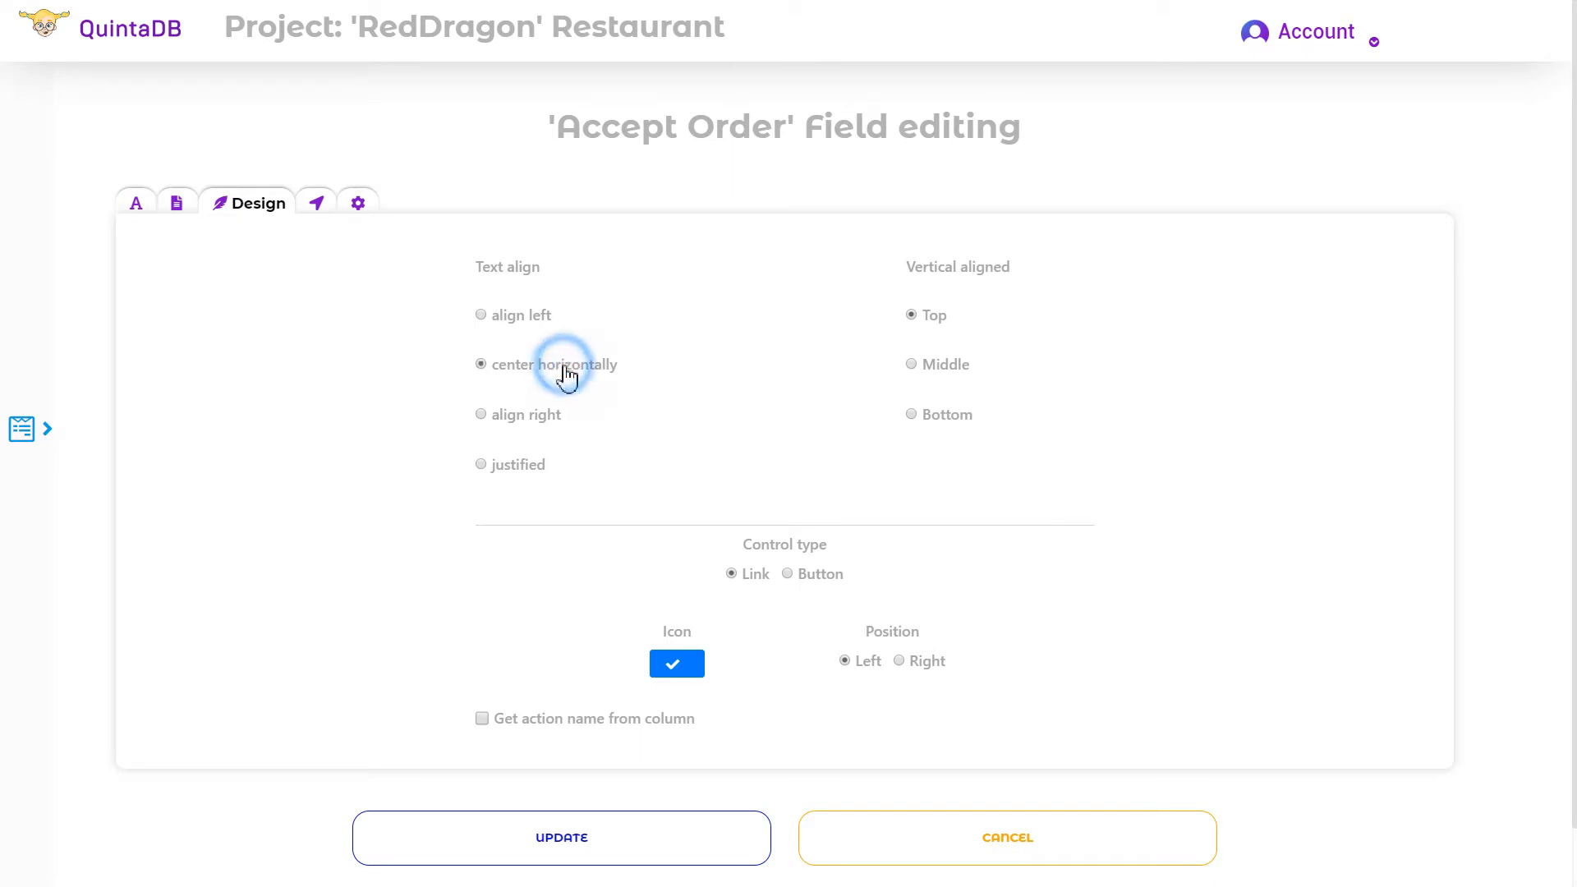
left_click(917, 366)
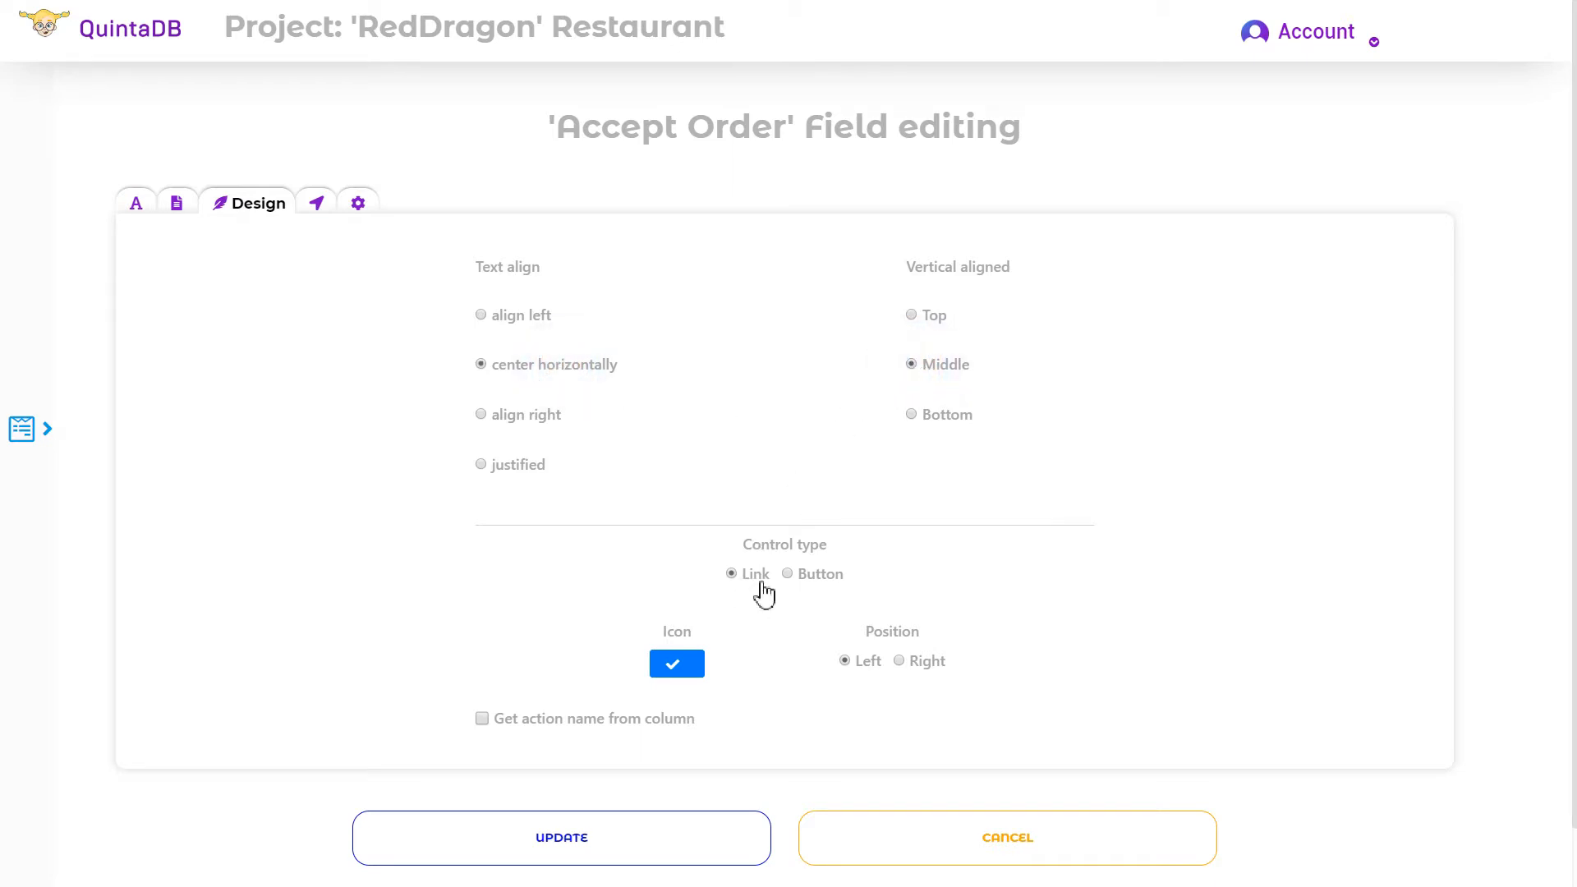
Display the Accept Order action as a medium-sized green button with inline fill.
left_click(803, 575)
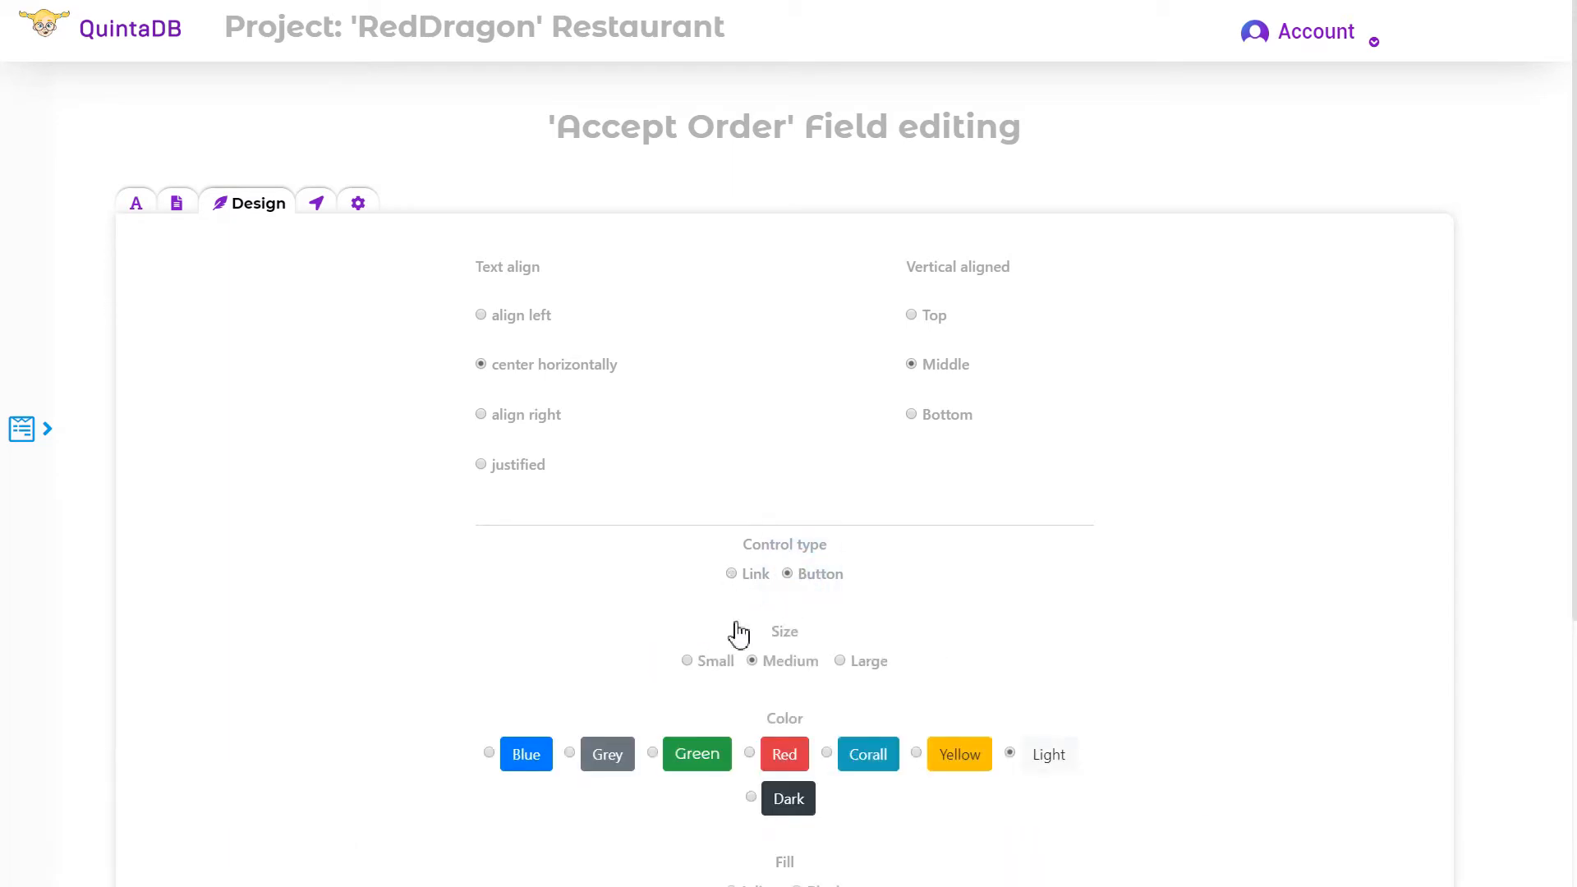
scroll(739, 634, "down", 3)
left_click(687, 458)
left_click(754, 457)
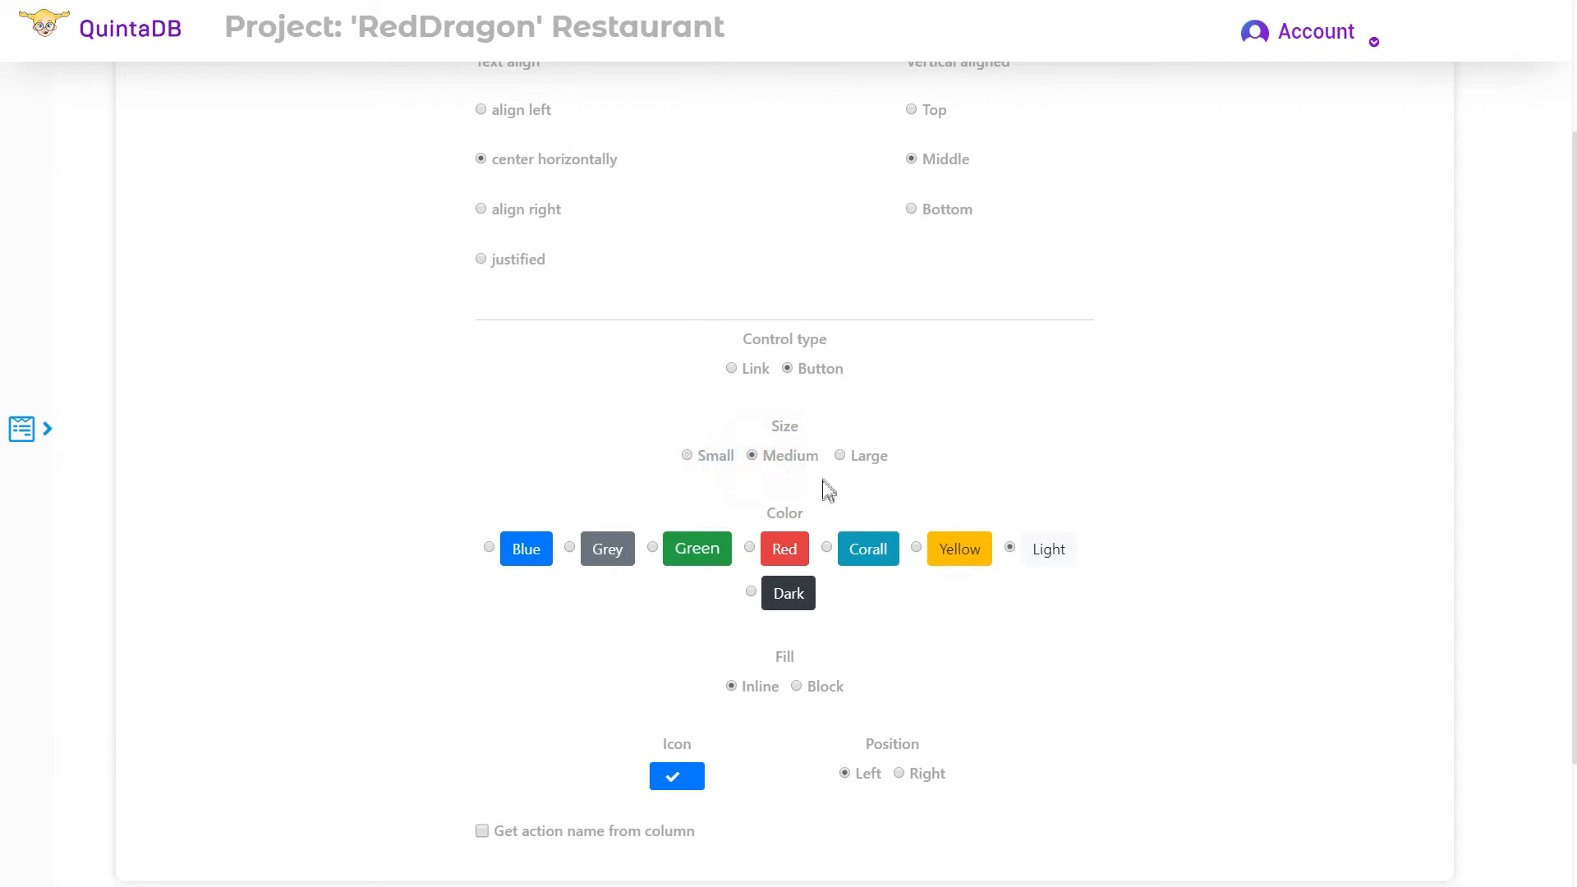
left_click(653, 548)
scroll(698, 621, "down", 2)
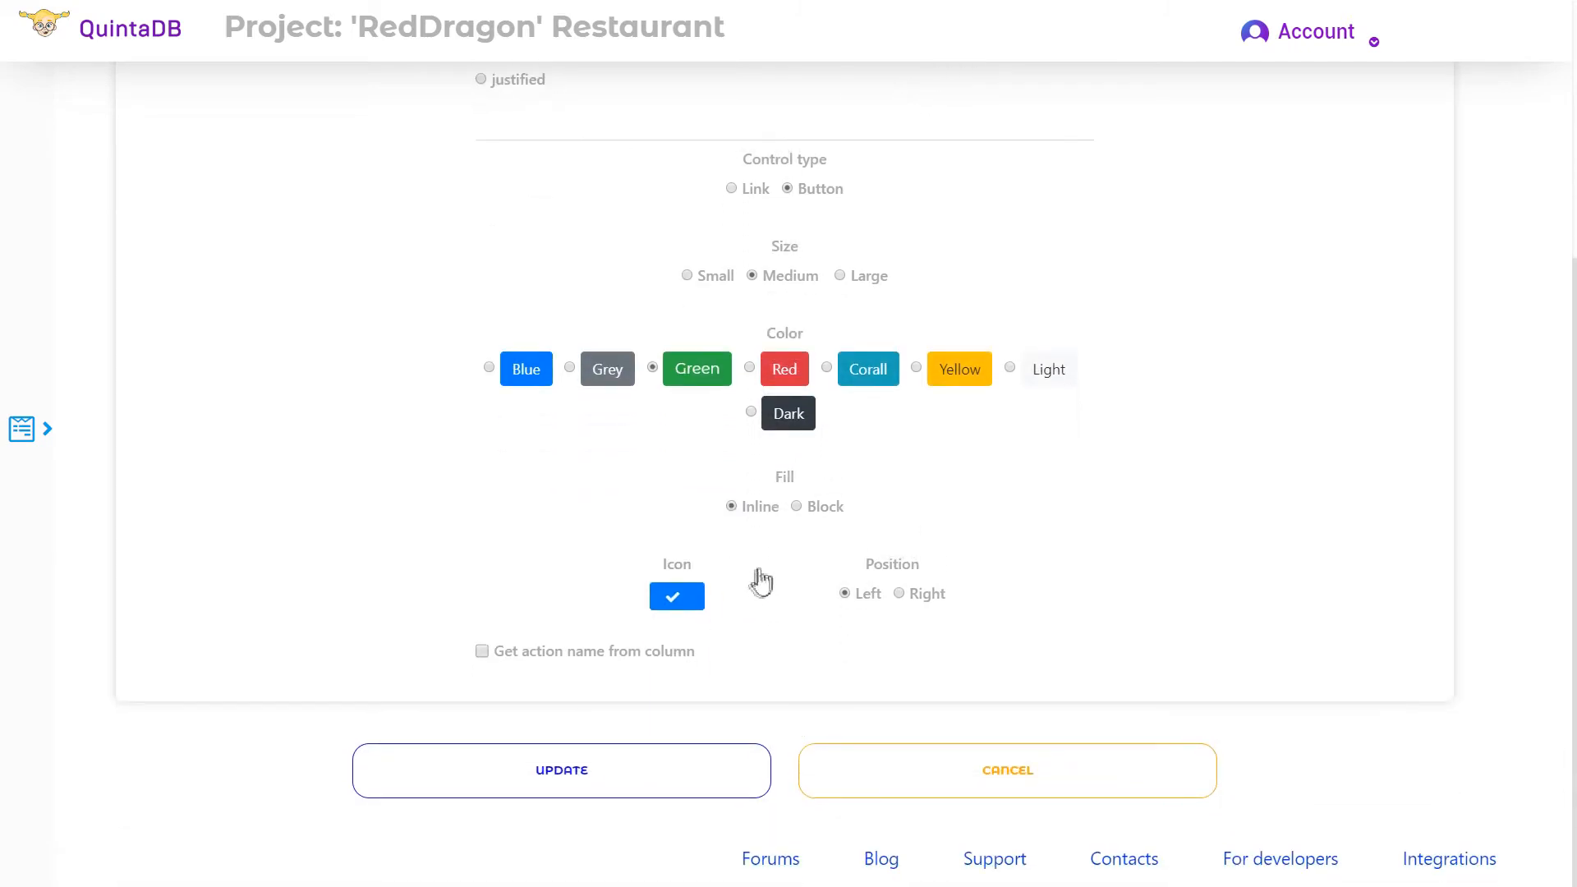
left_click(796, 507)
left_click(731, 507)
Change the button's icon to the check mark inside a filled circle.
left_click(681, 598)
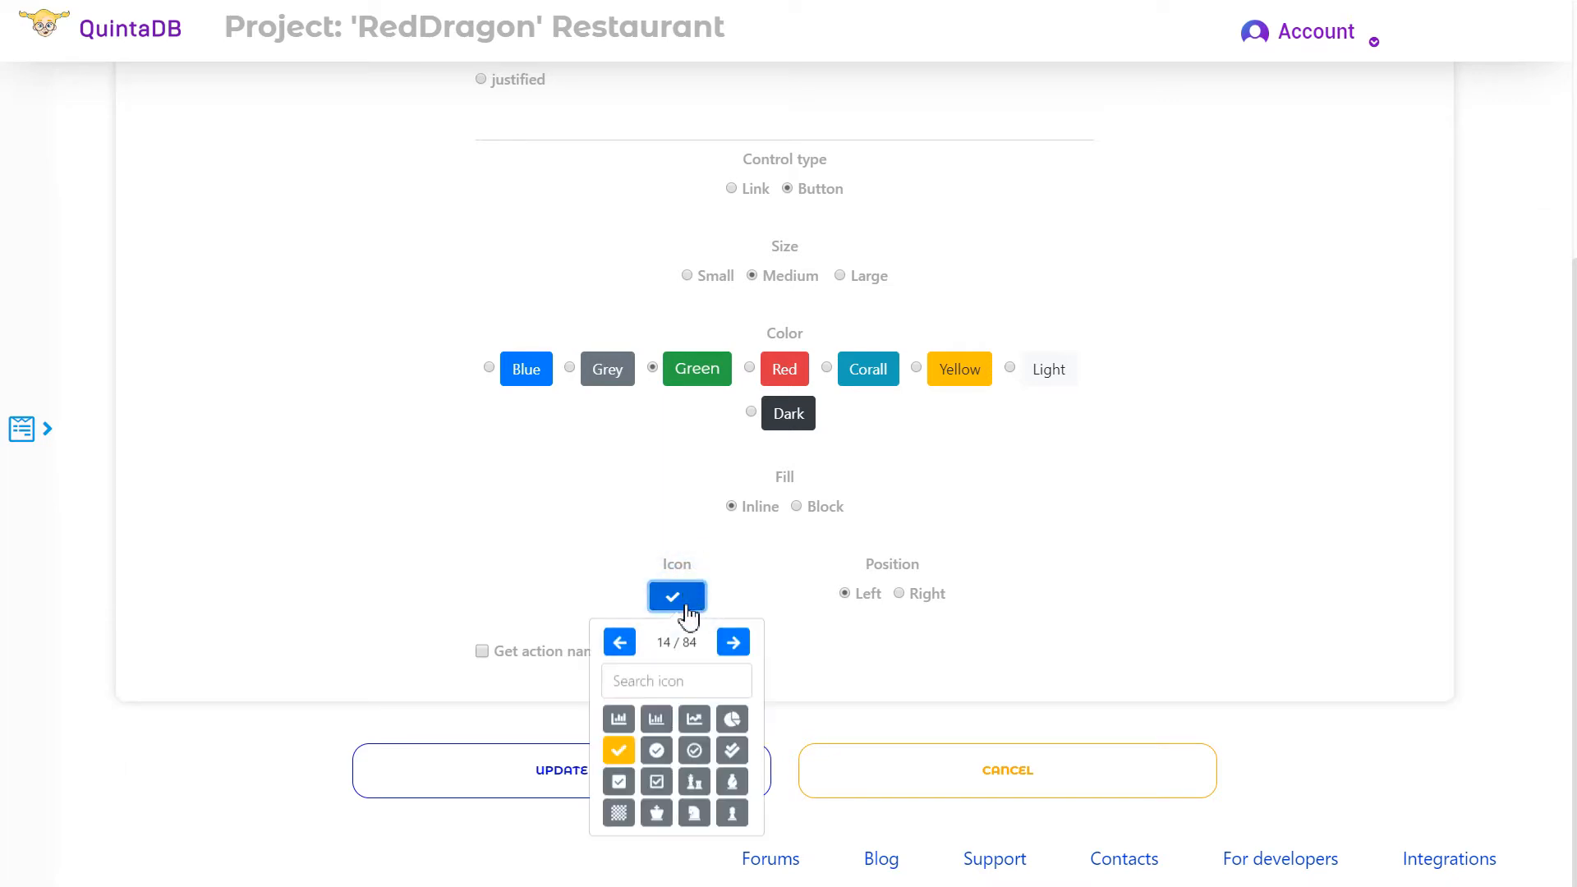
left_click(742, 649)
left_click(743, 647)
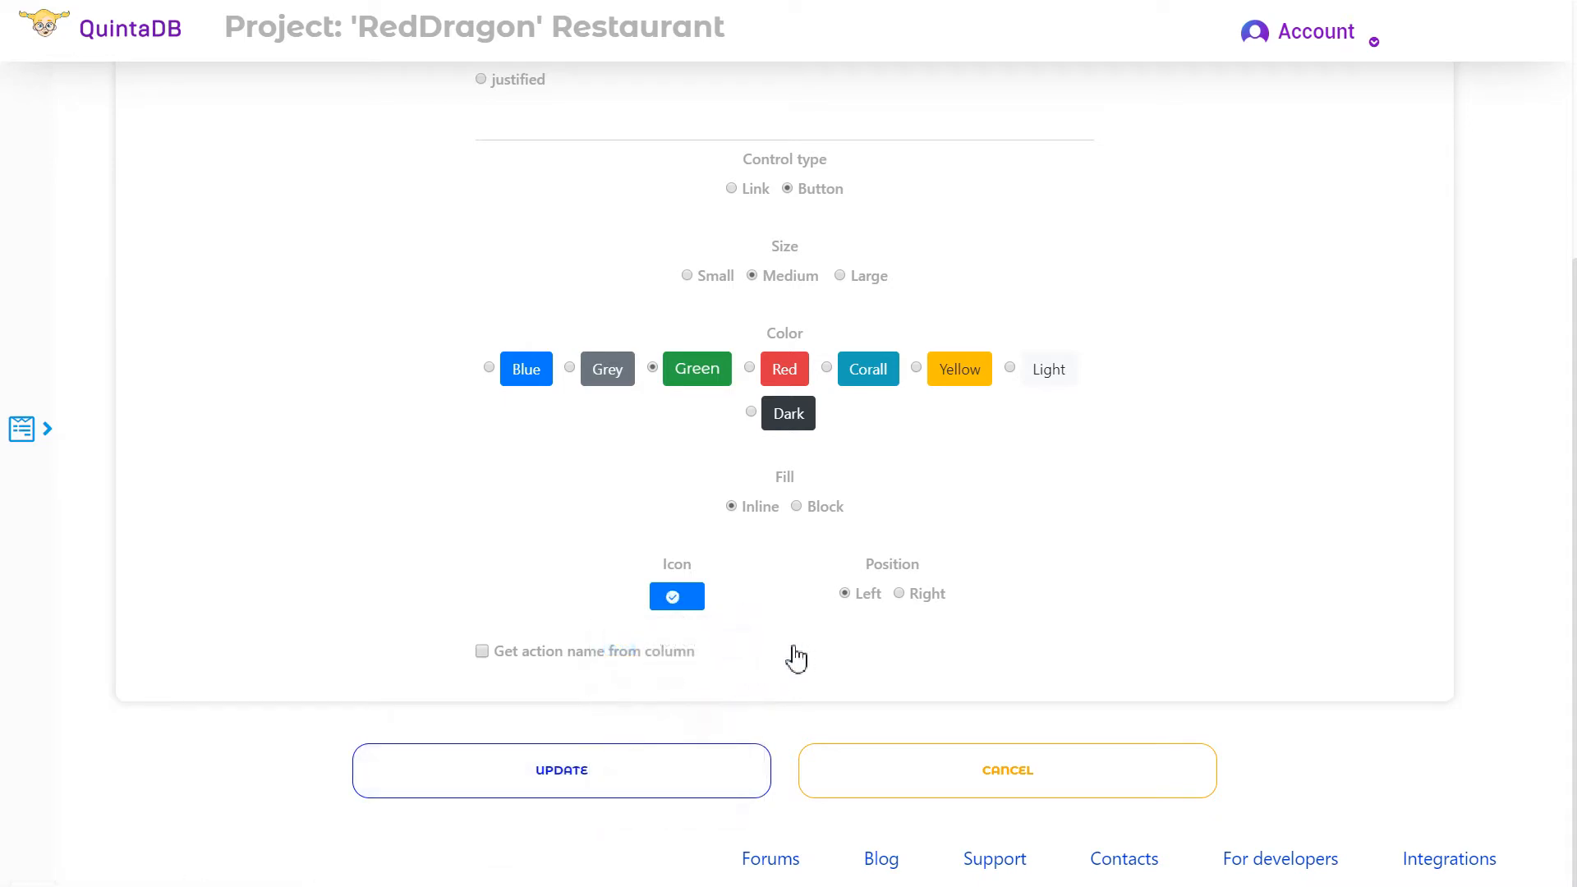
Enable getting the action name from a column and view the columns offered as its source.
left_click(482, 651)
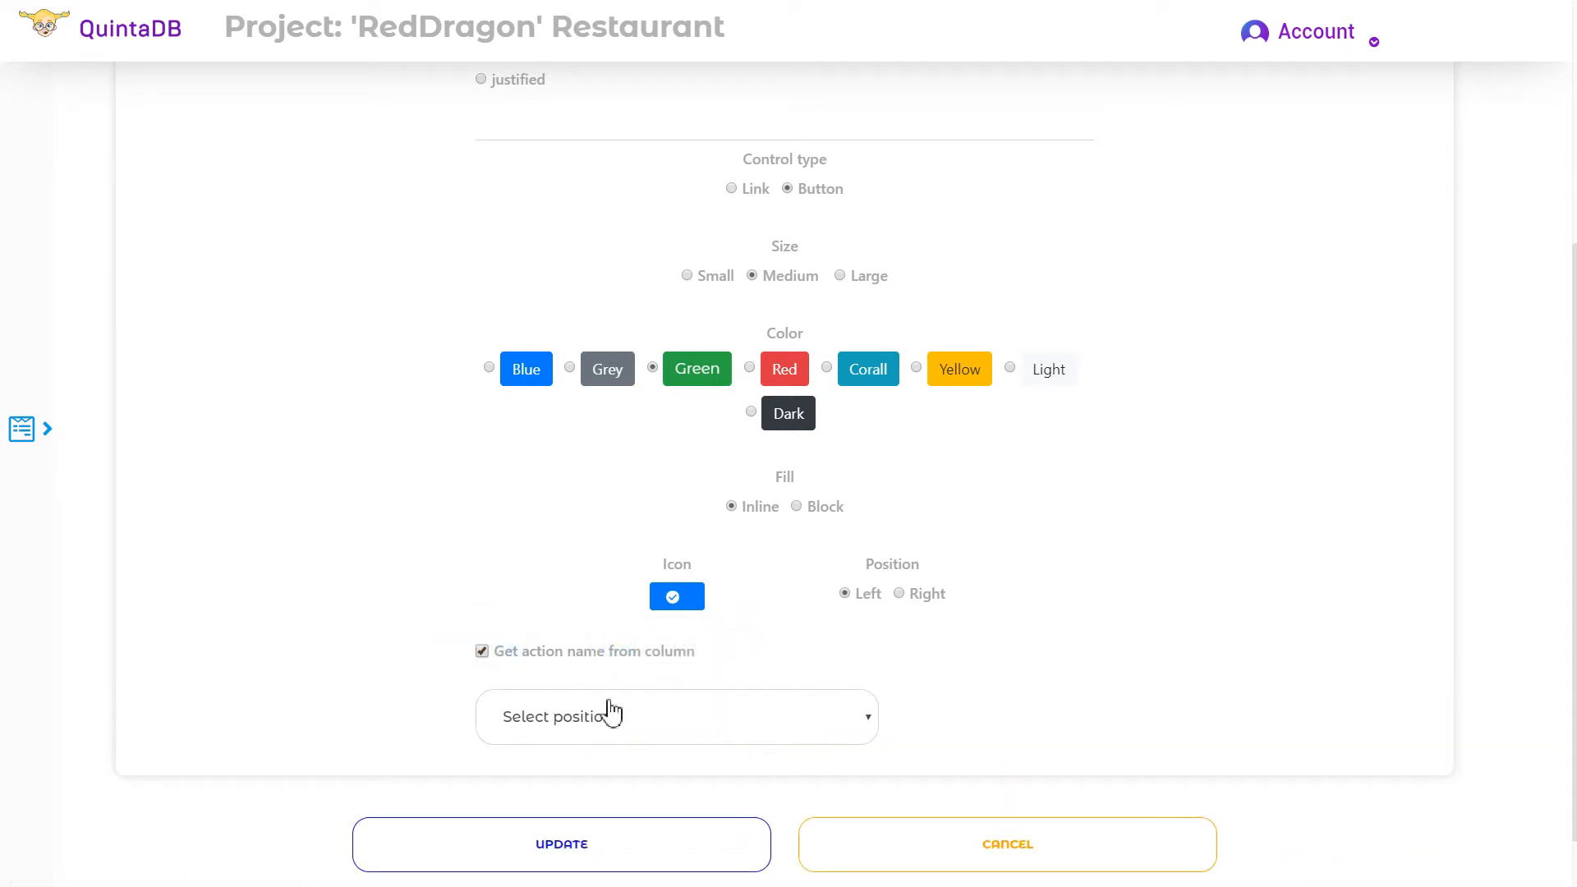
left_click(826, 727)
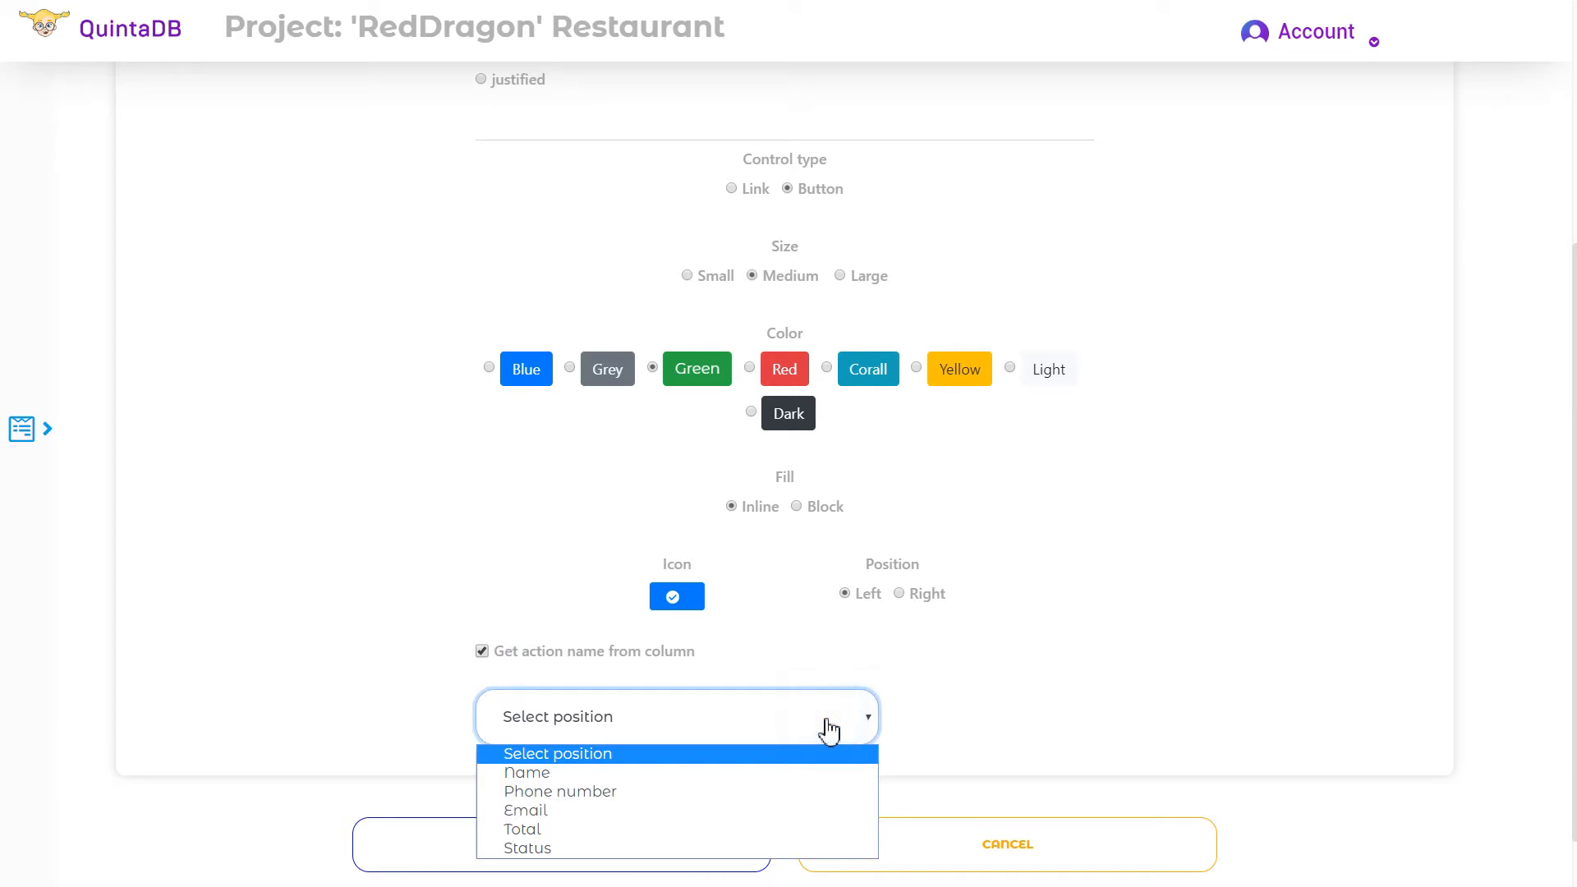
left_click(830, 728)
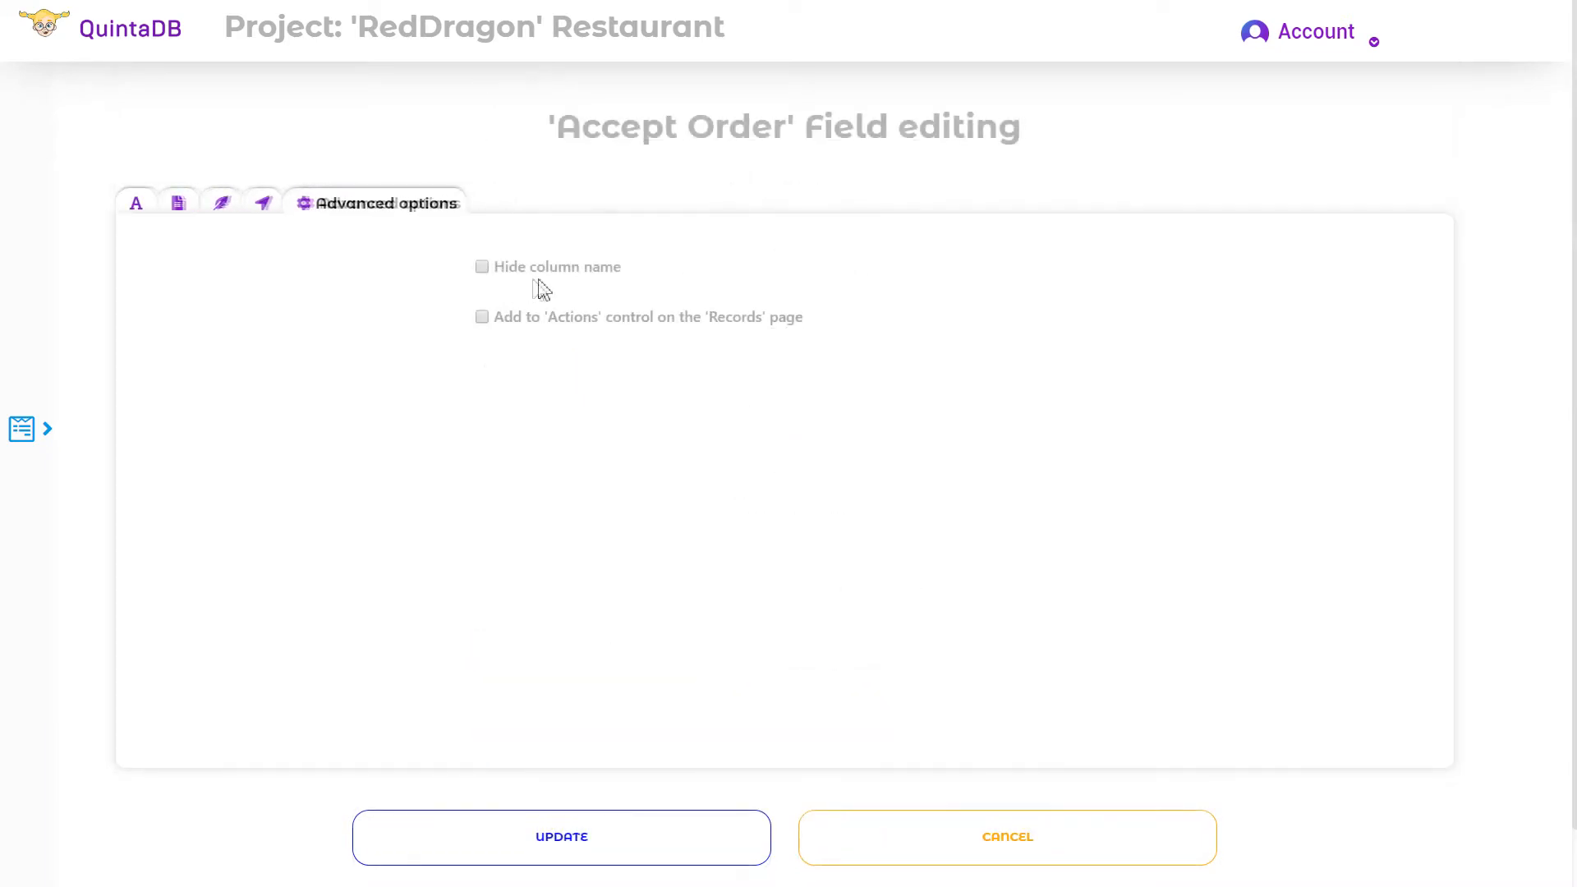
Hide the column name of the Accept Order field and save the field's settings.
left_click(545, 269)
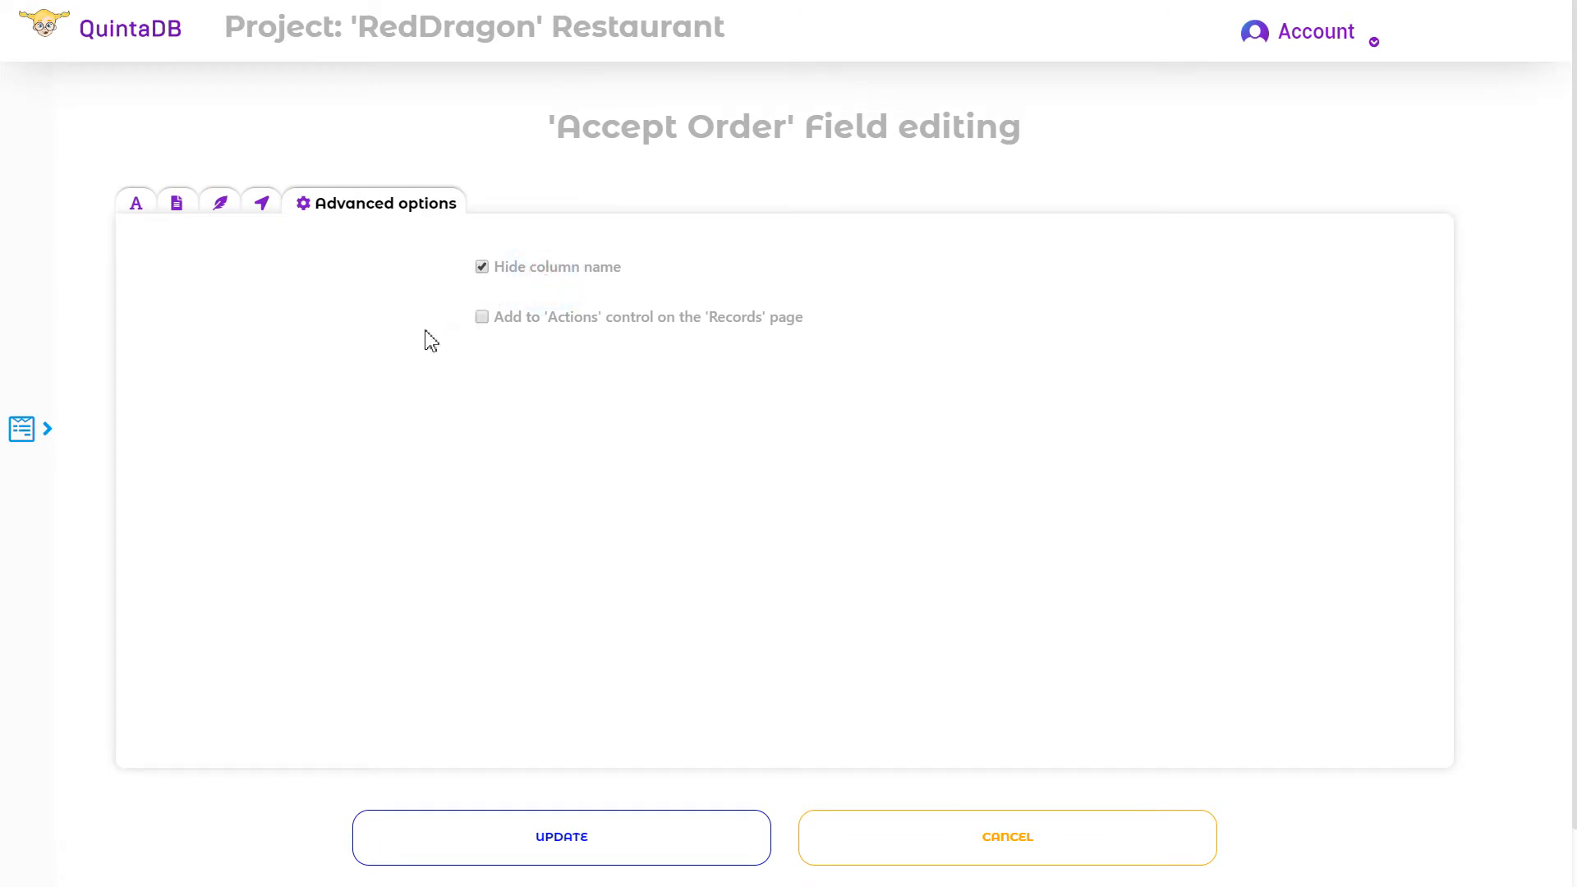
left_click(682, 832)
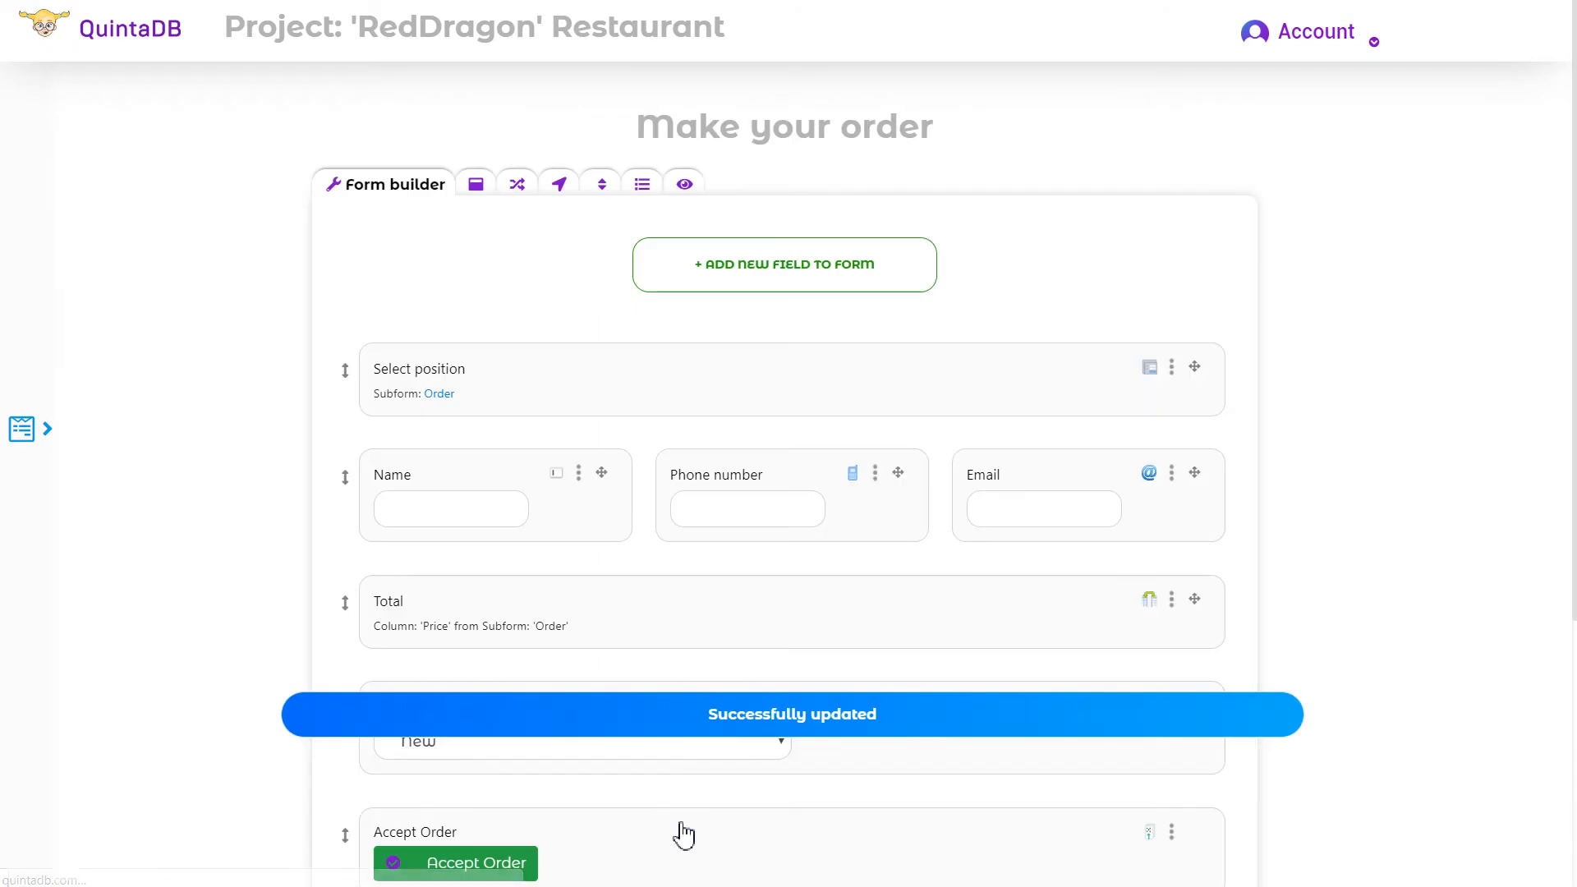
Reopen the Accept Order field for editing and start a new action task of the type Update record.
scroll(760, 740, "down", 3)
scroll(768, 713, "down", 2)
left_click(834, 451)
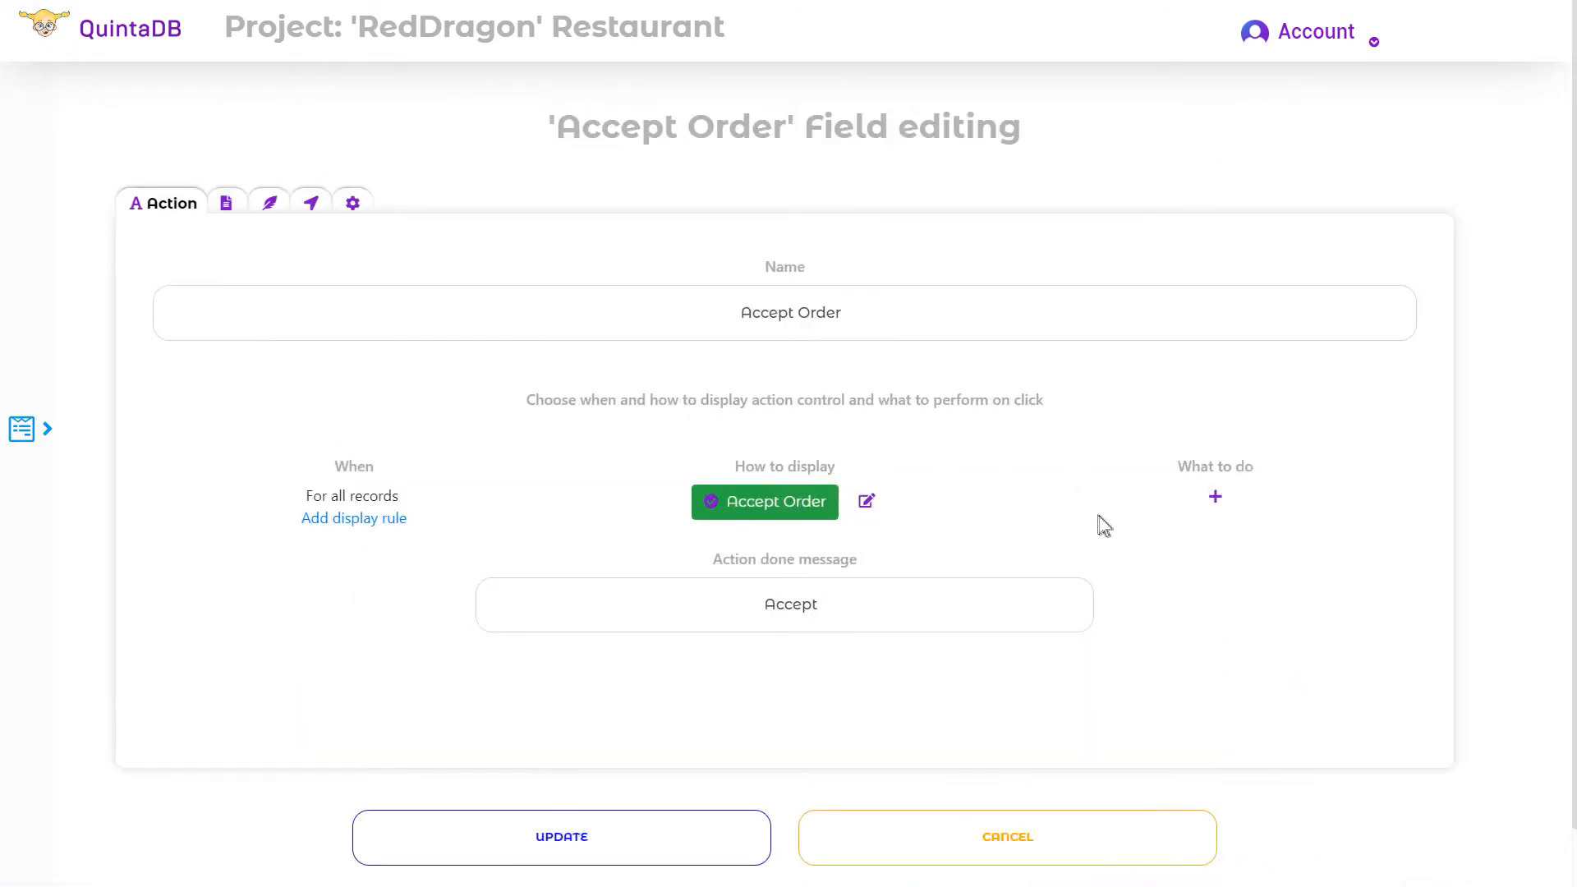
scroll(1310, 465, "down", 1)
left_click(1217, 432)
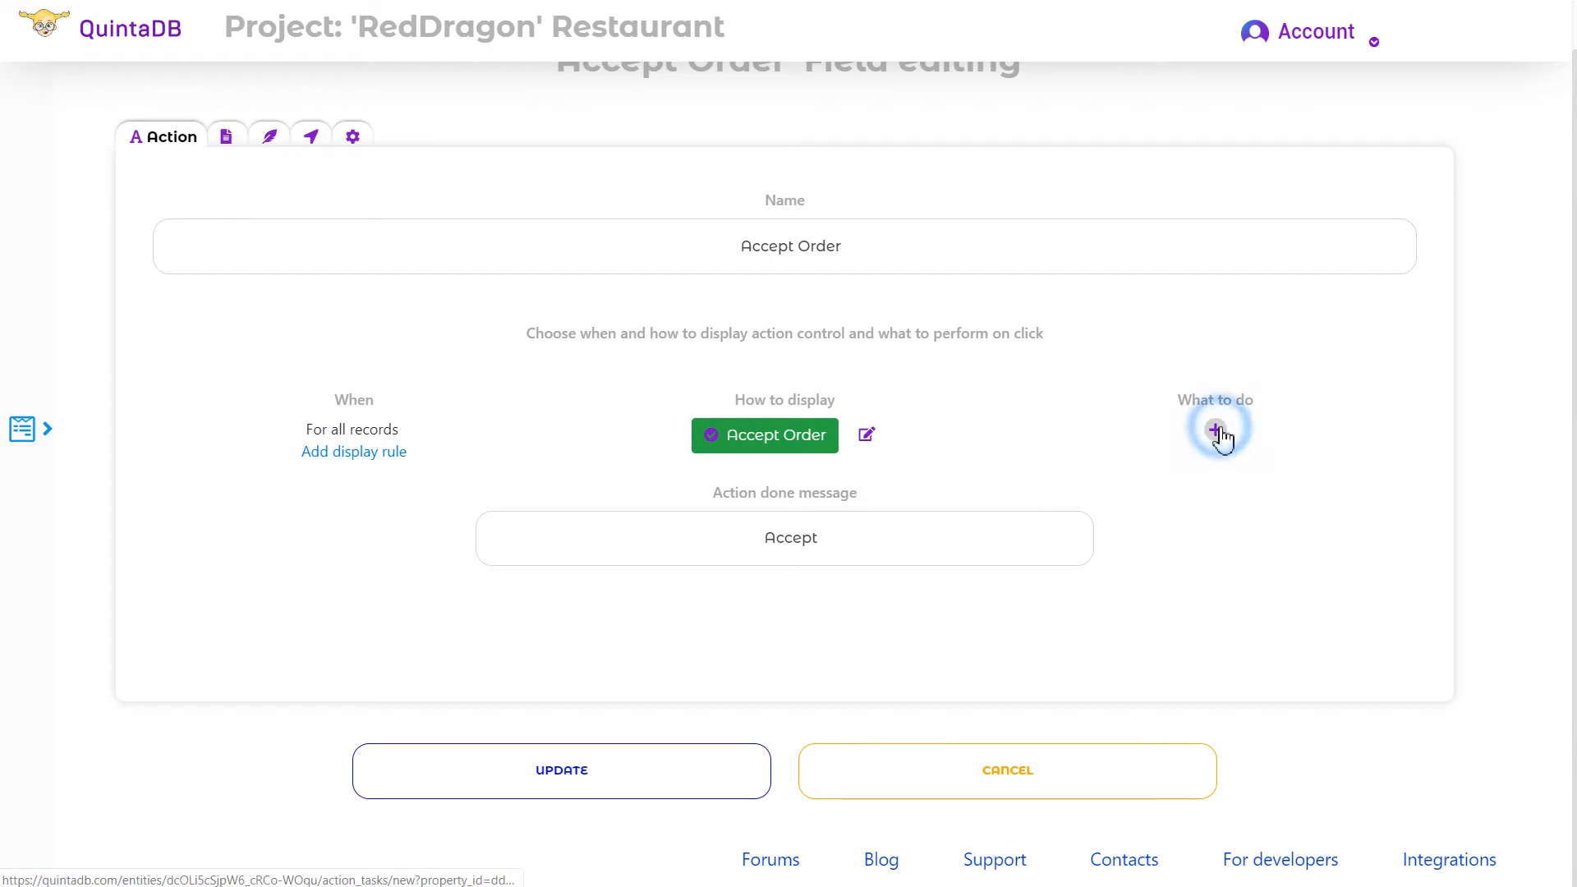
left_click(909, 288)
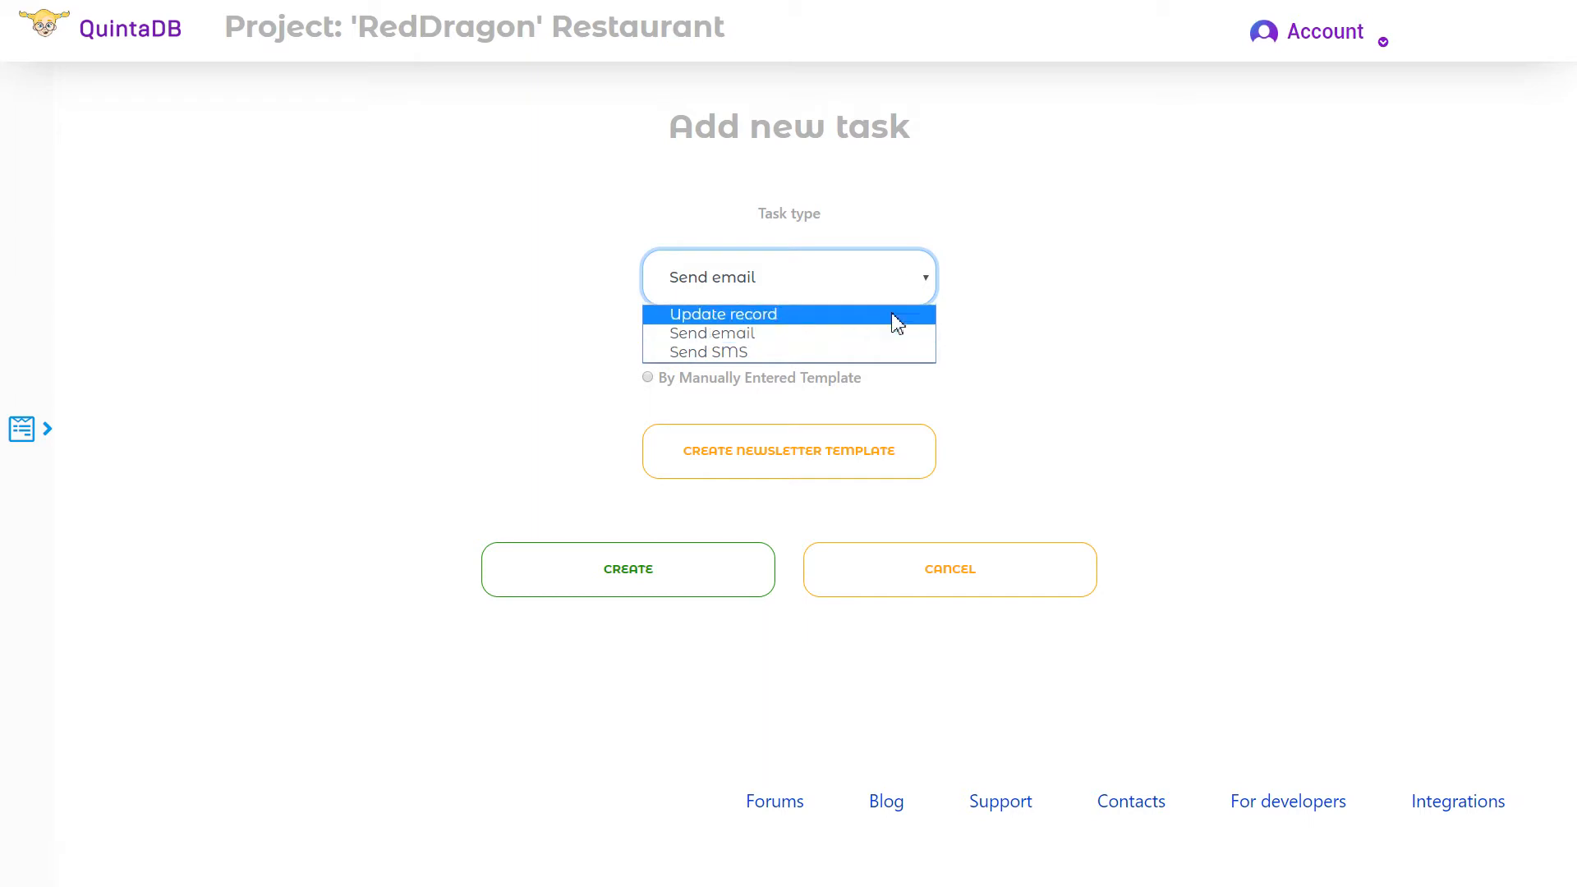
left_click(895, 314)
Have the update task change the Status column to Processed.
left_click(756, 362)
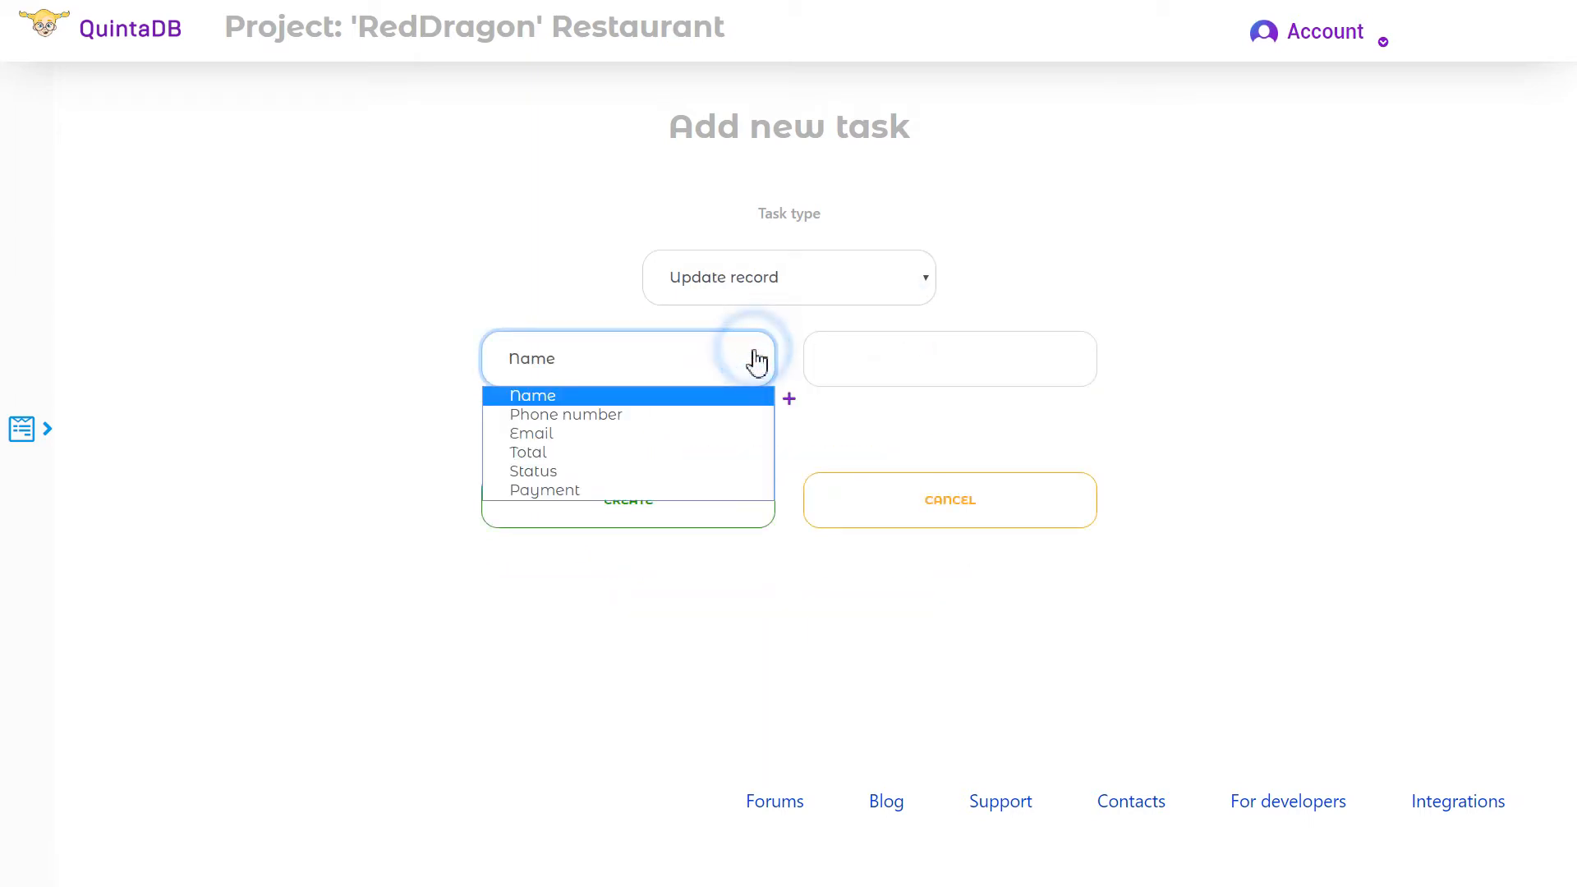
left_click(723, 475)
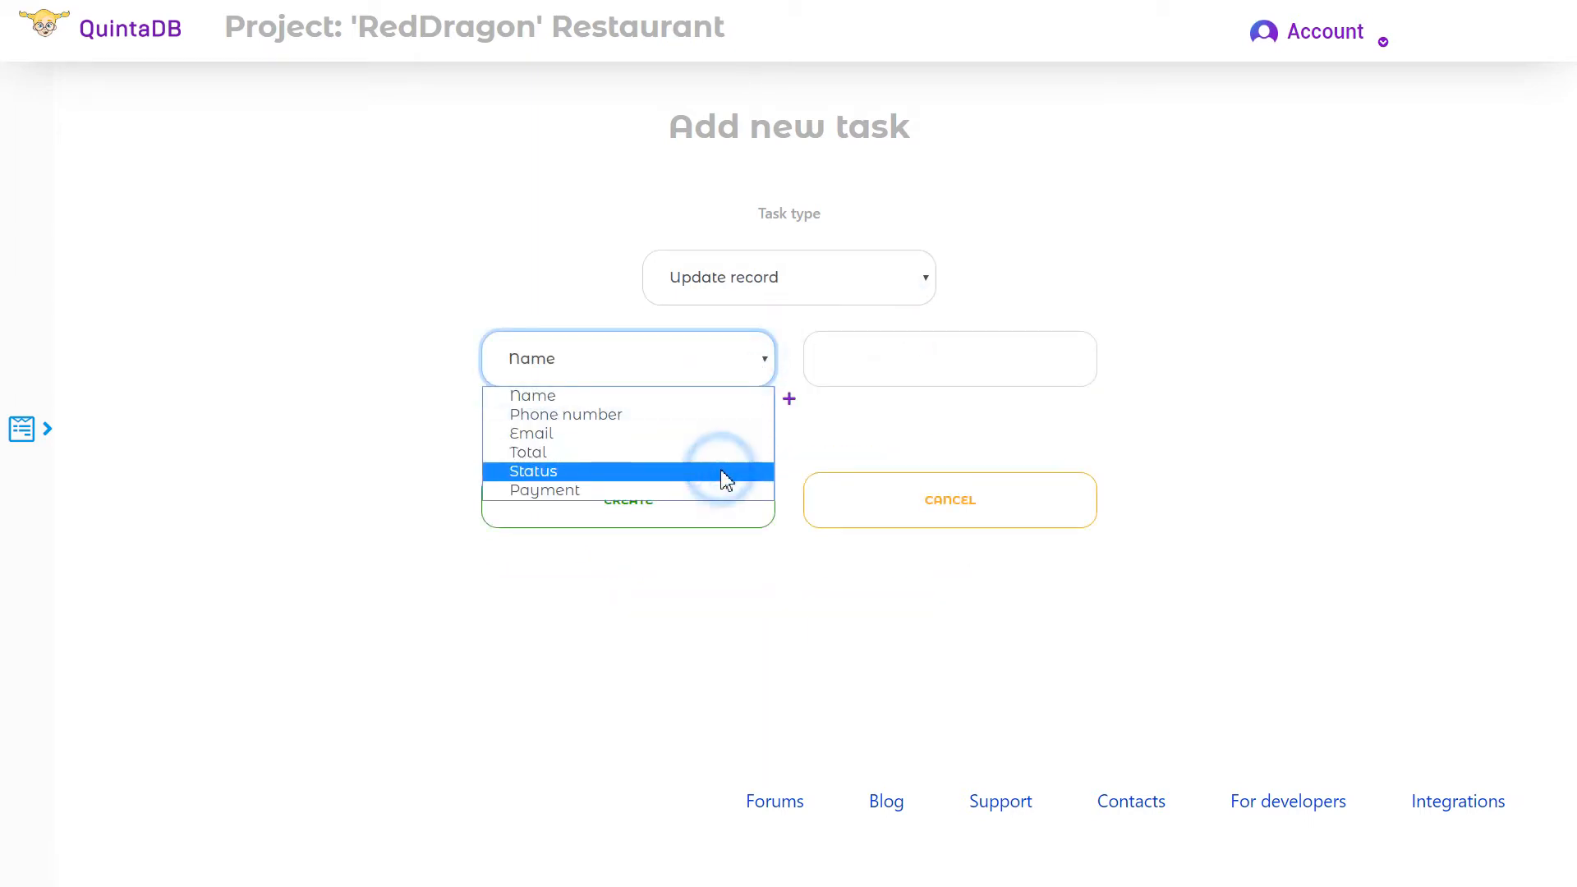
left_click(955, 355)
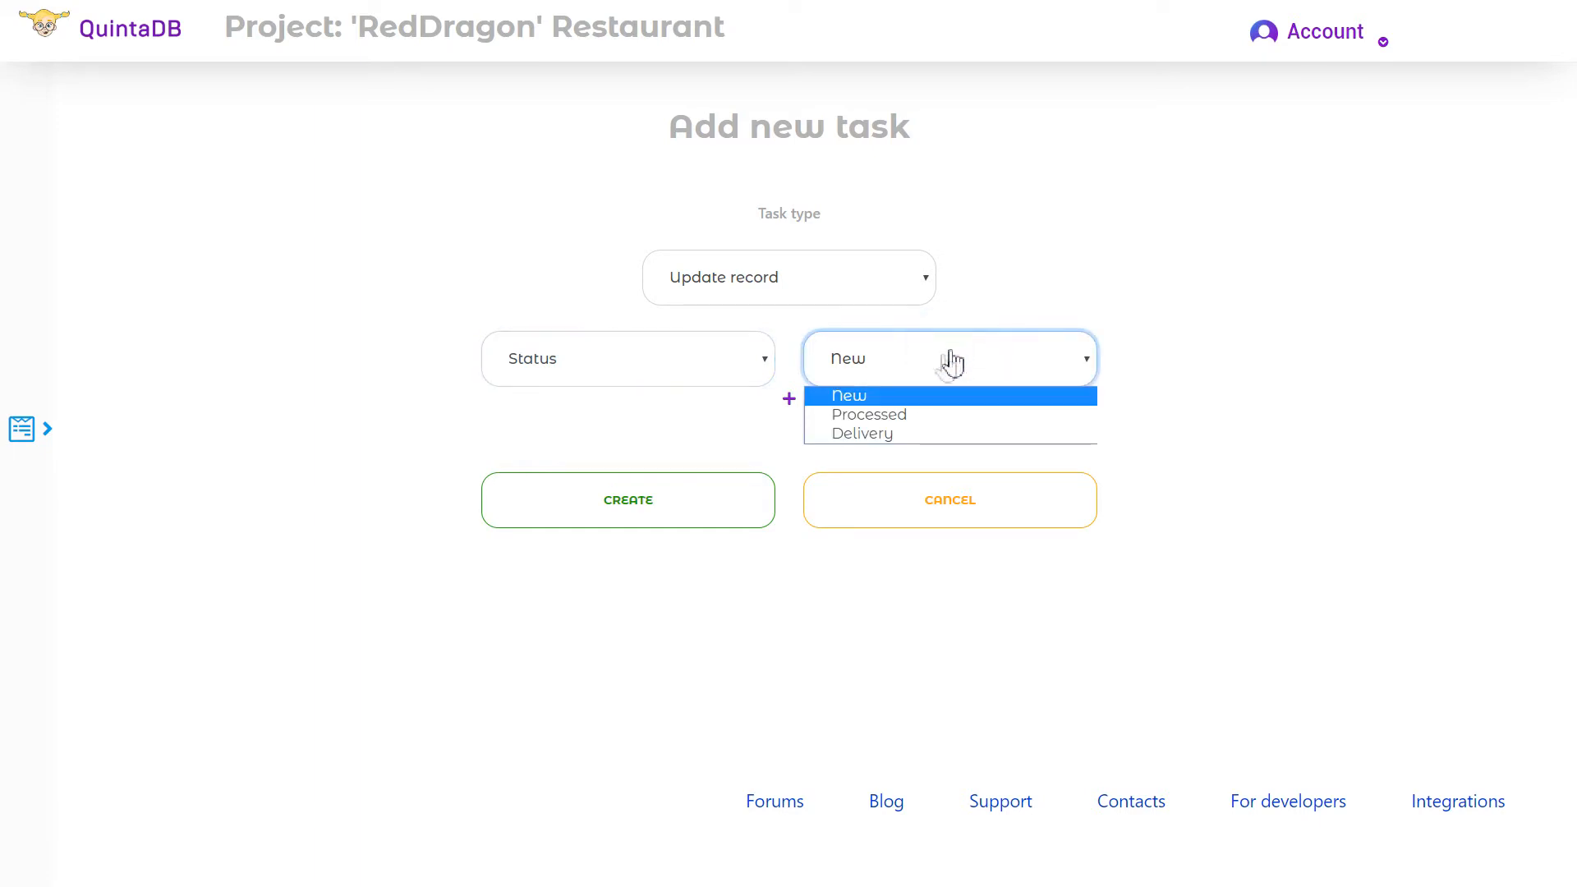
left_click(942, 419)
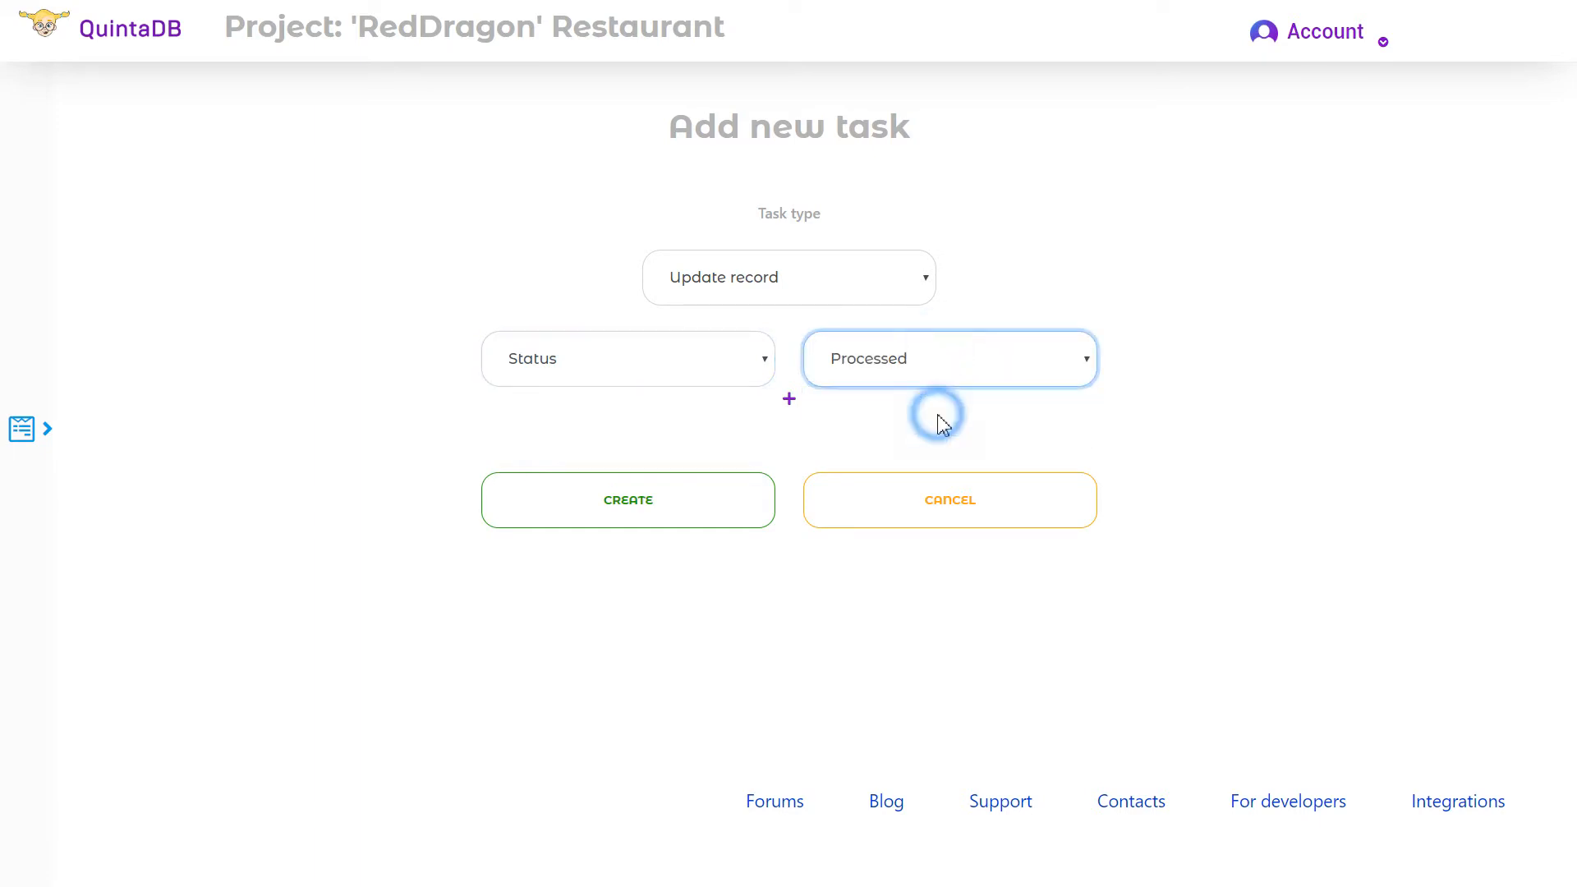
Add a second column update setting Payment to Yes, and create the task.
left_click(790, 402)
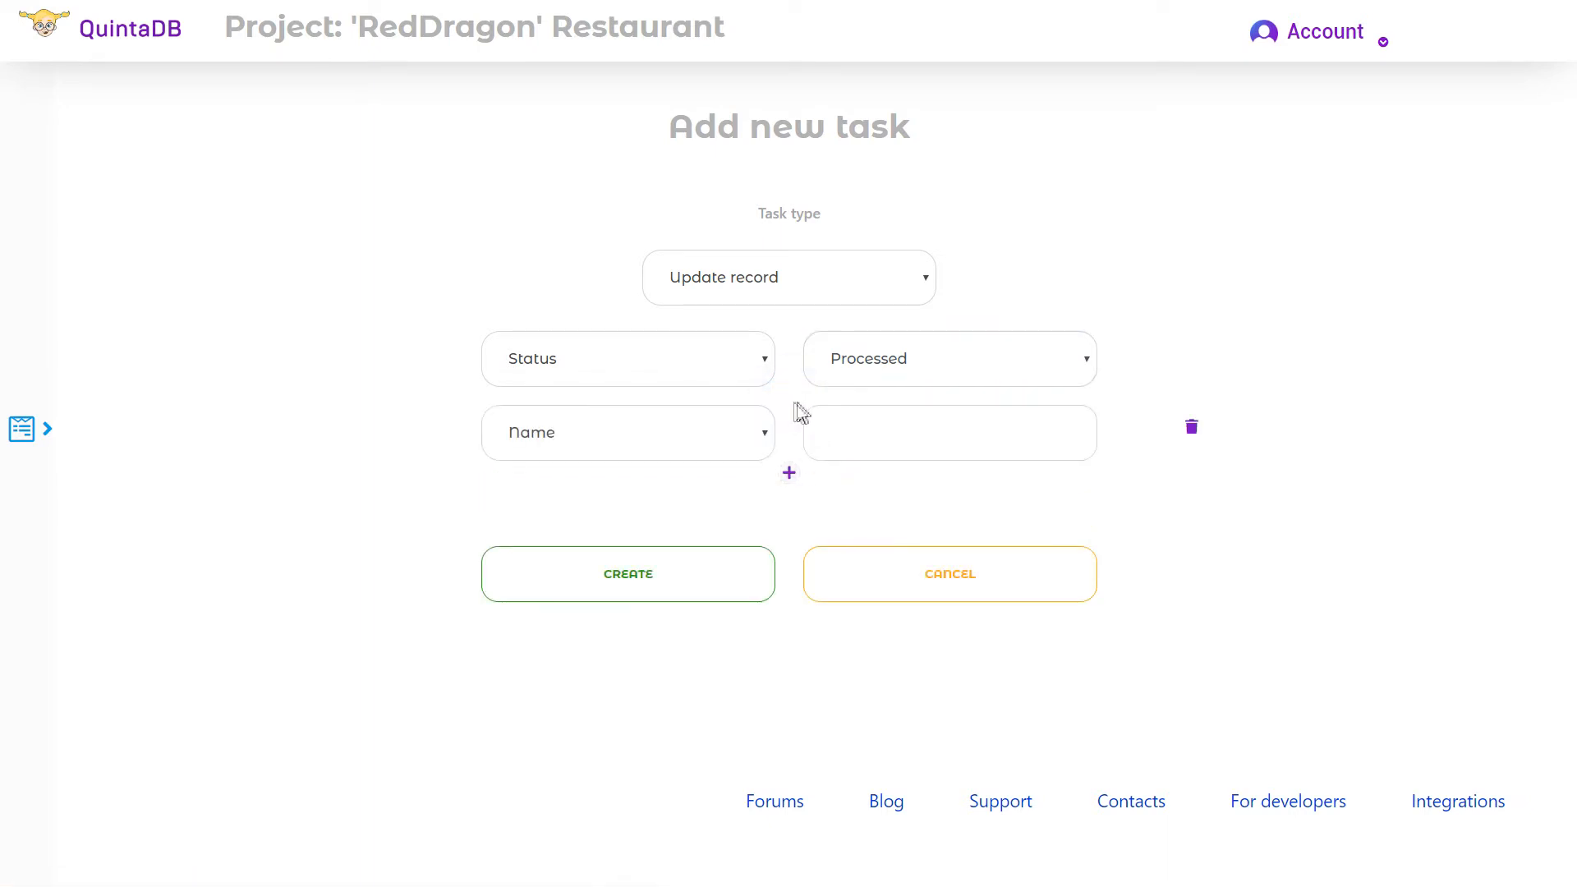
left_click(763, 441)
left_click(731, 565)
left_click(822, 417)
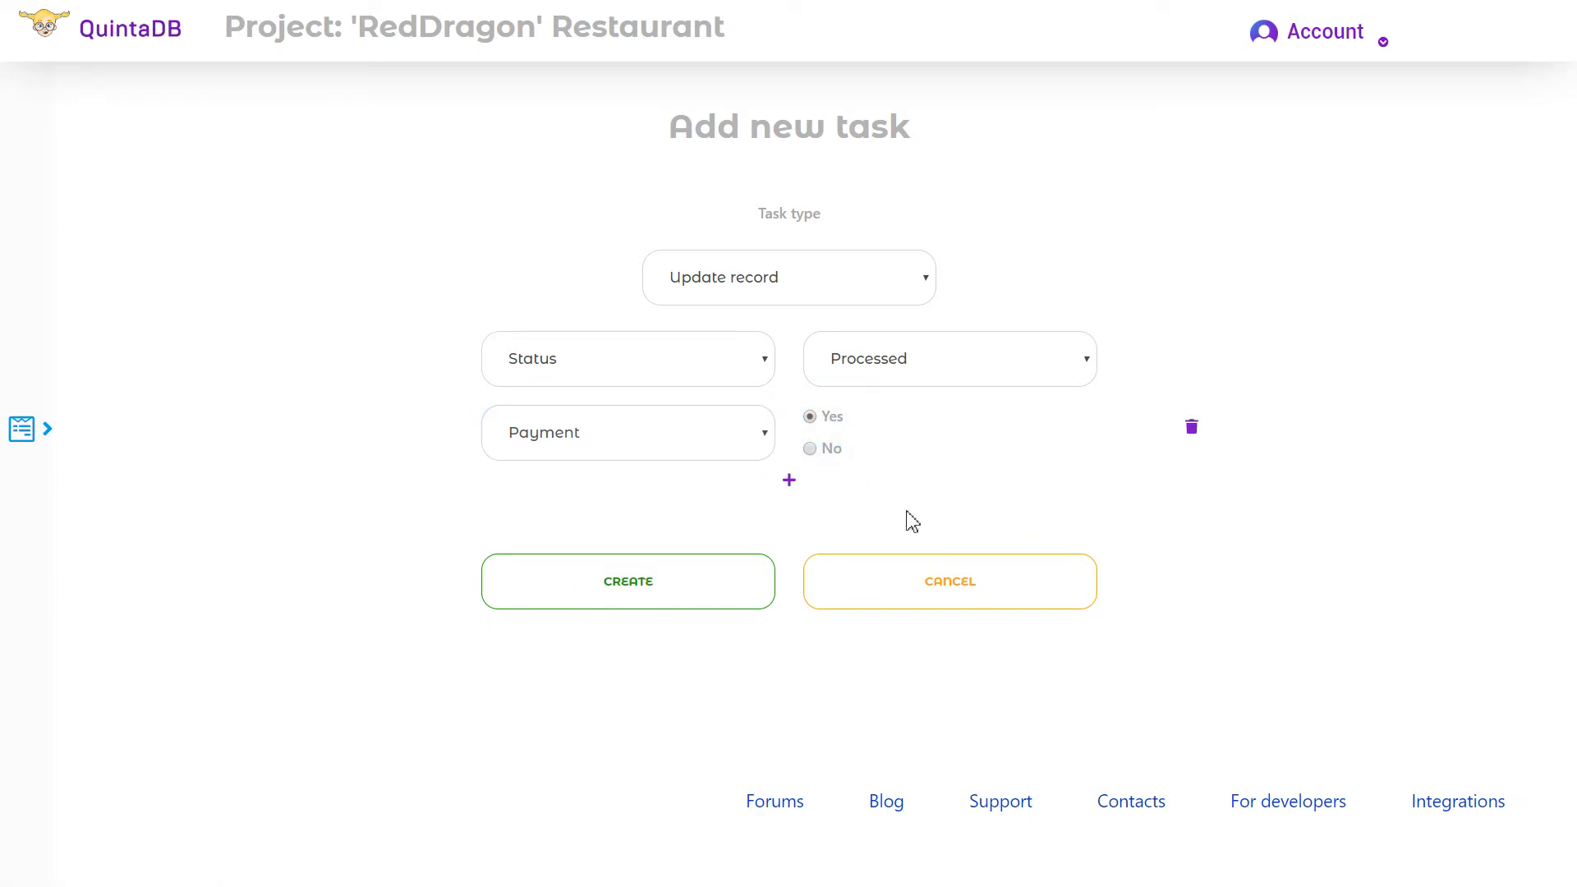
left_click(738, 606)
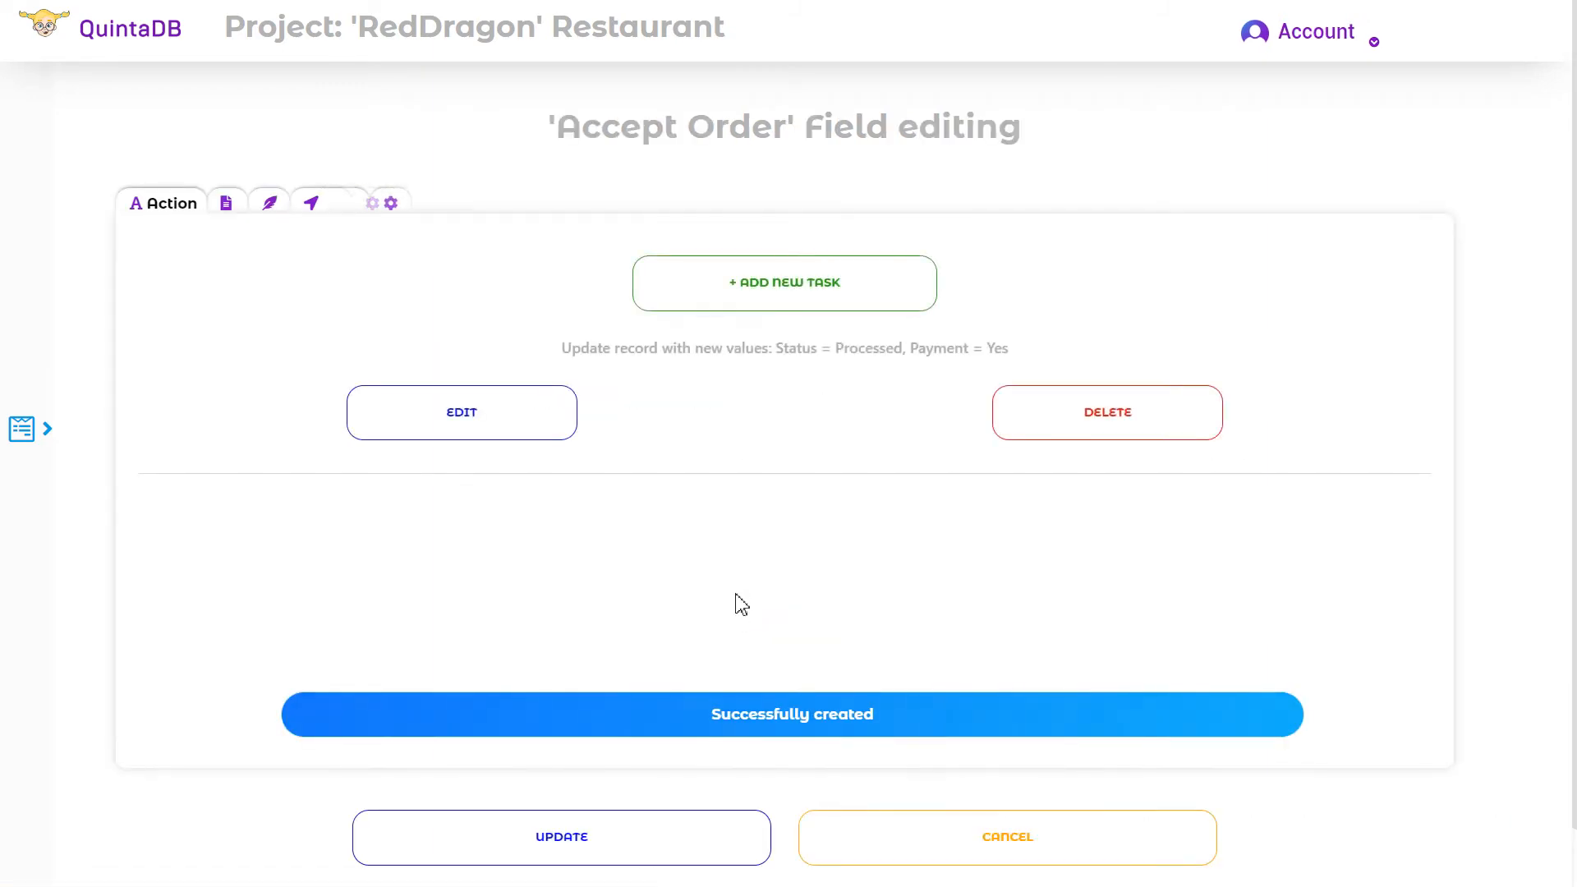
Open the records of the Make your order form and run Accept Order on the first two records.
left_click(23, 429)
left_click(84, 185)
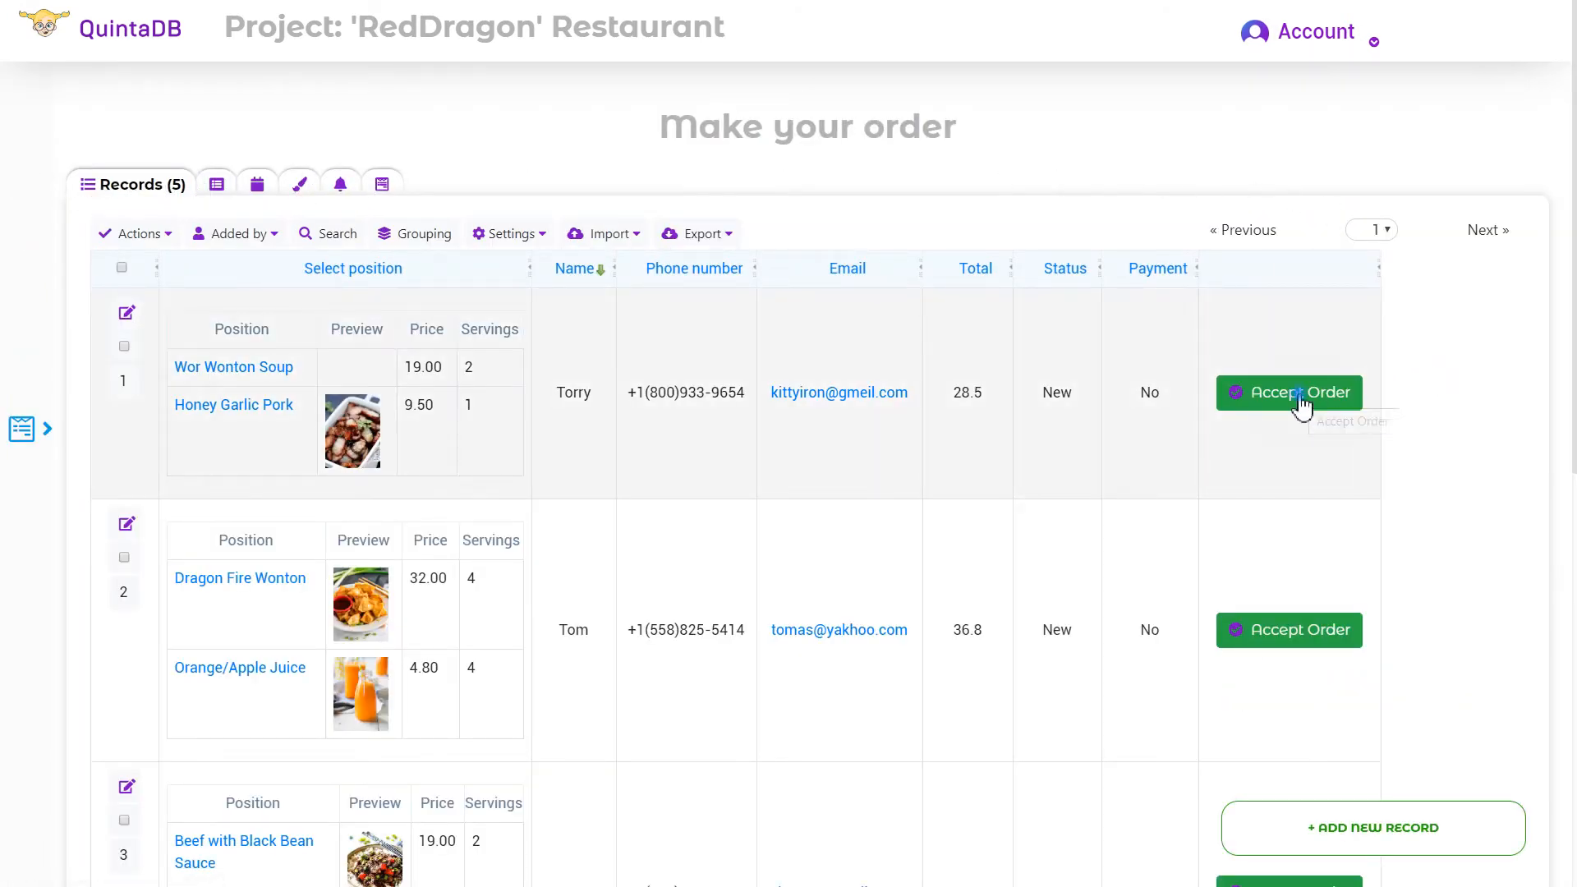
left_click(1302, 405)
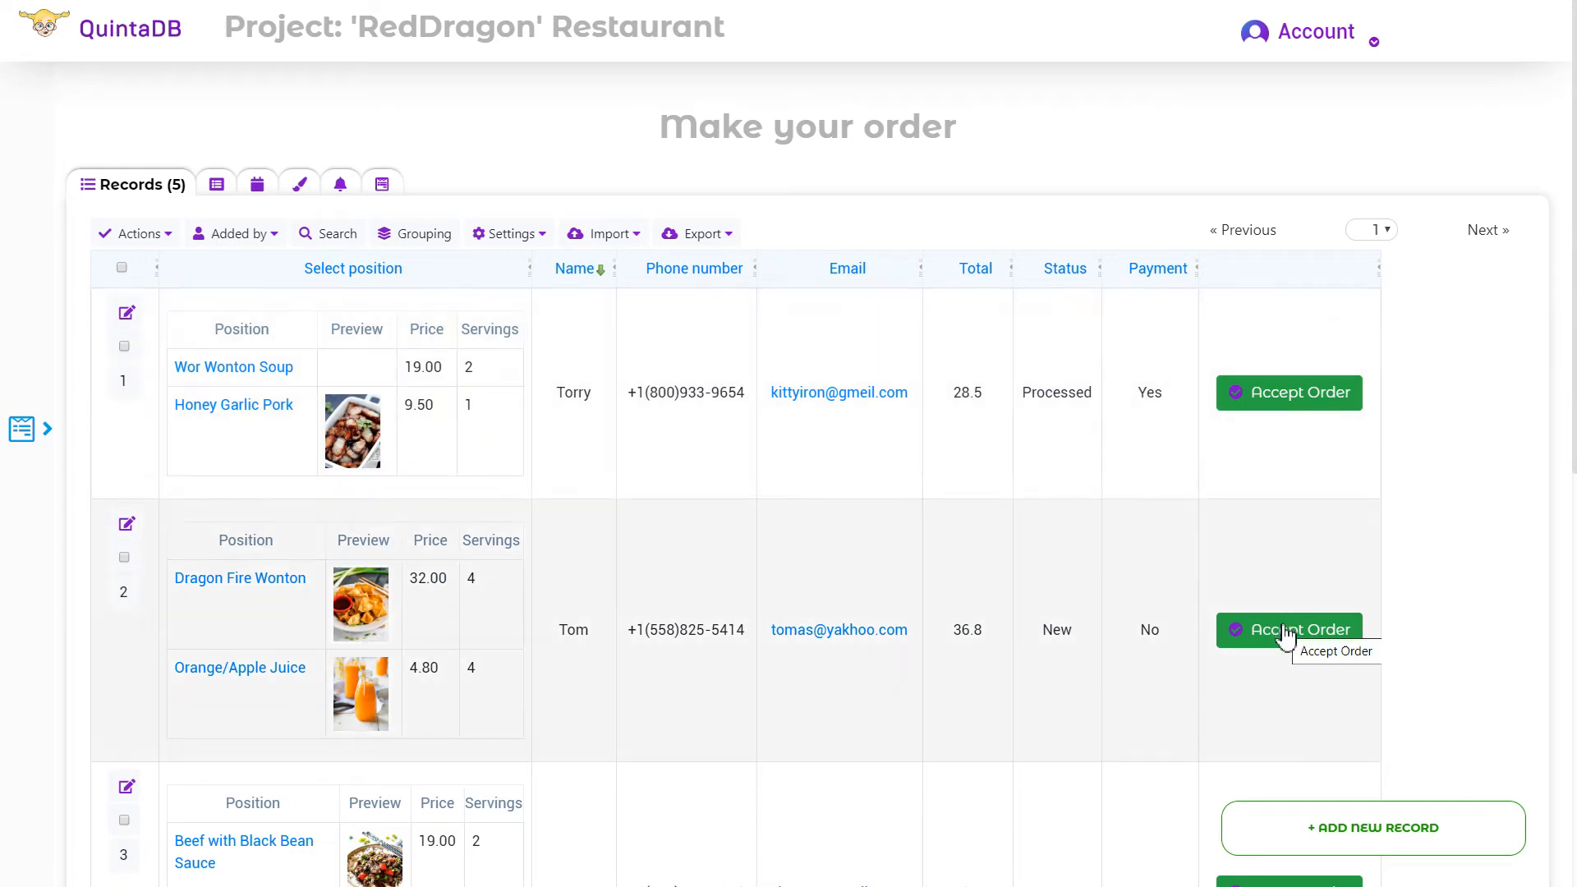
left_click(1287, 643)
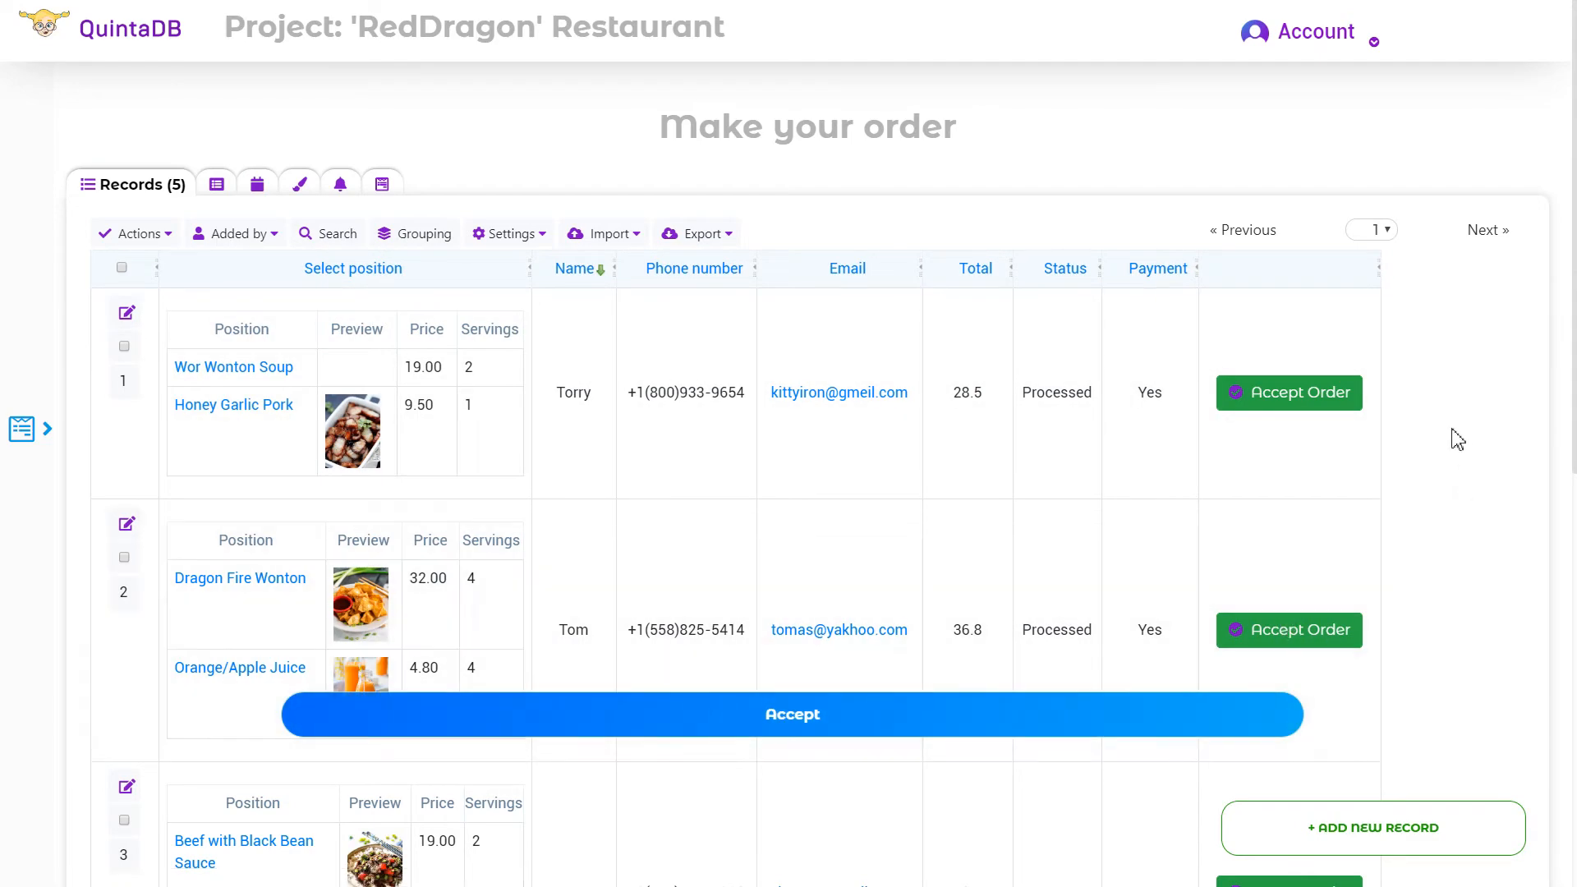
Add a new action field named Delivery to the Make your order form.
left_click(397, 197)
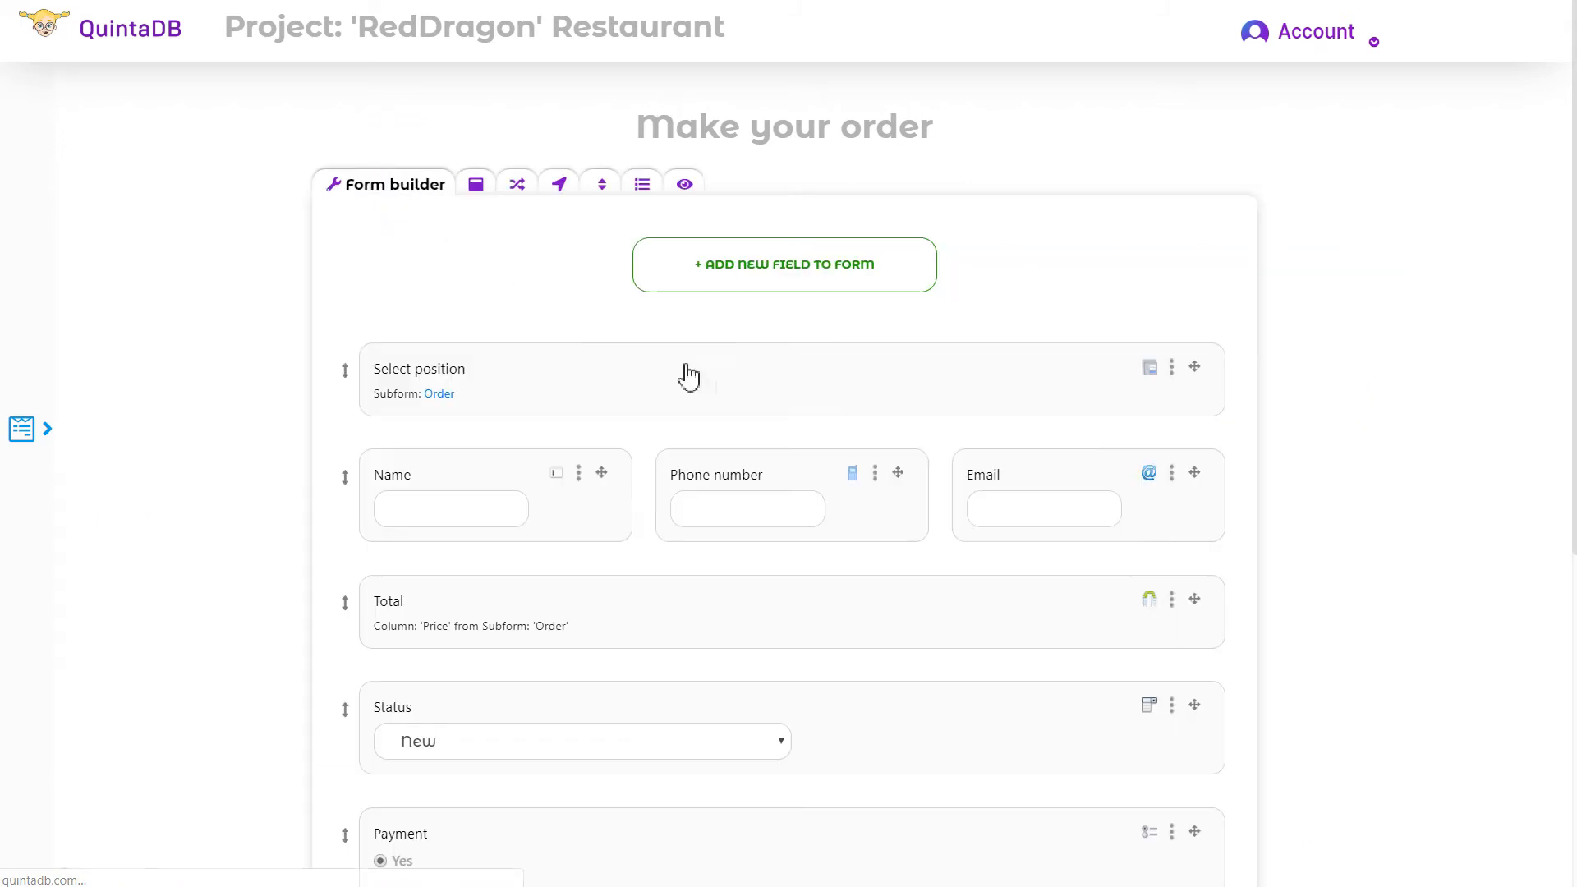
left_click(856, 281)
left_click(800, 404)
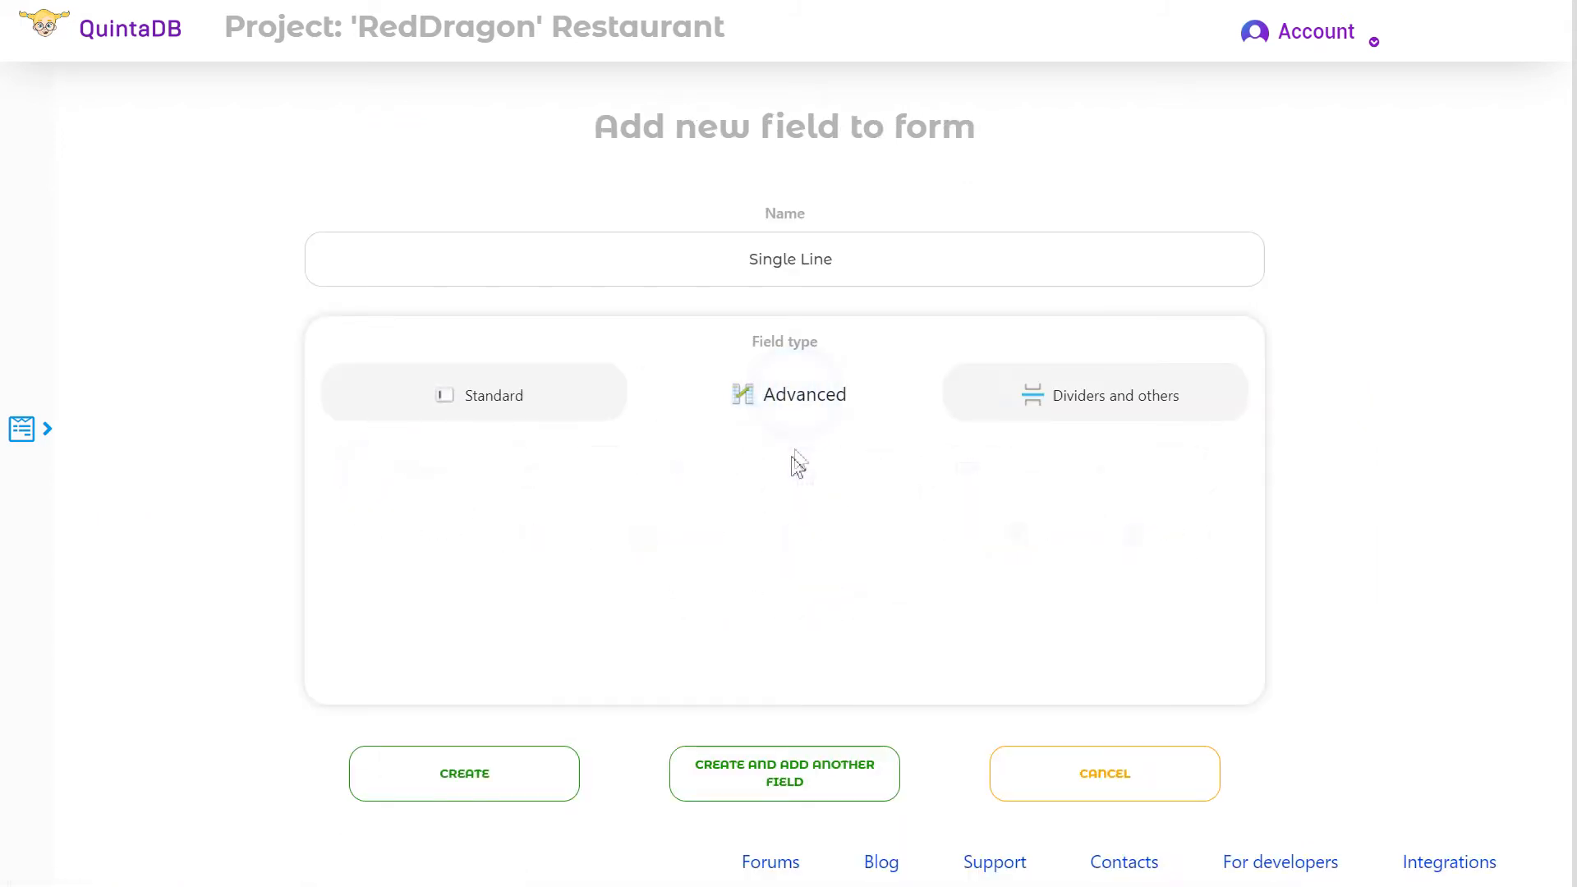
left_click(567, 596)
left_click(485, 792)
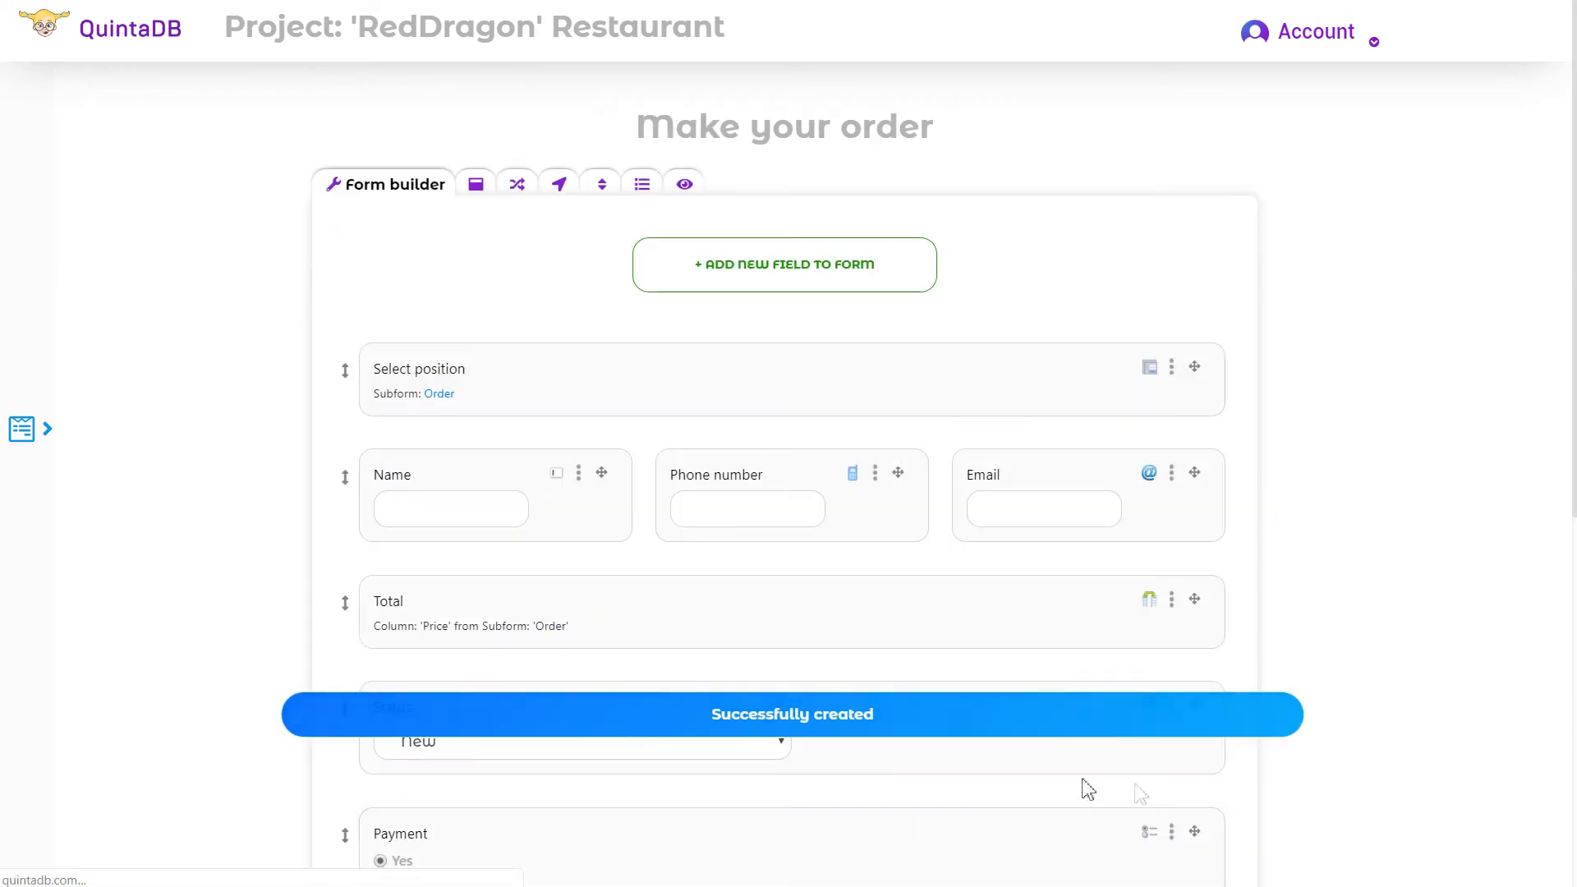
Open the Delivery field for editing and start a new Update record task for it.
scroll(853, 508, "down", 8)
left_click(1111, 479)
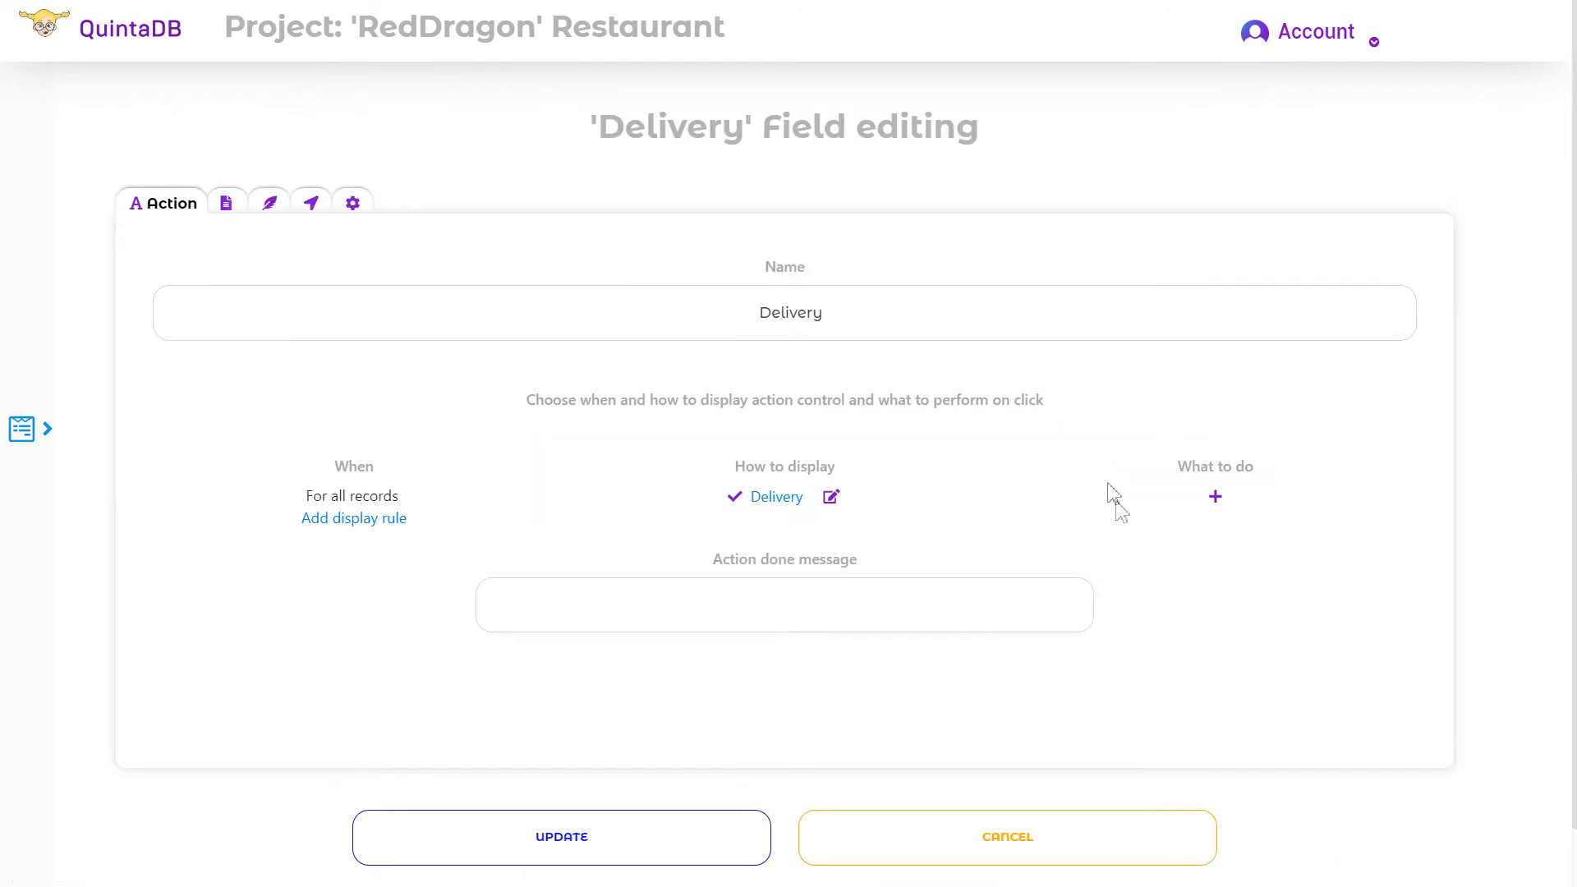
left_click(1216, 501)
left_click(887, 283)
left_click(887, 314)
Have the task change Status to Delivery, and create it.
left_click(757, 349)
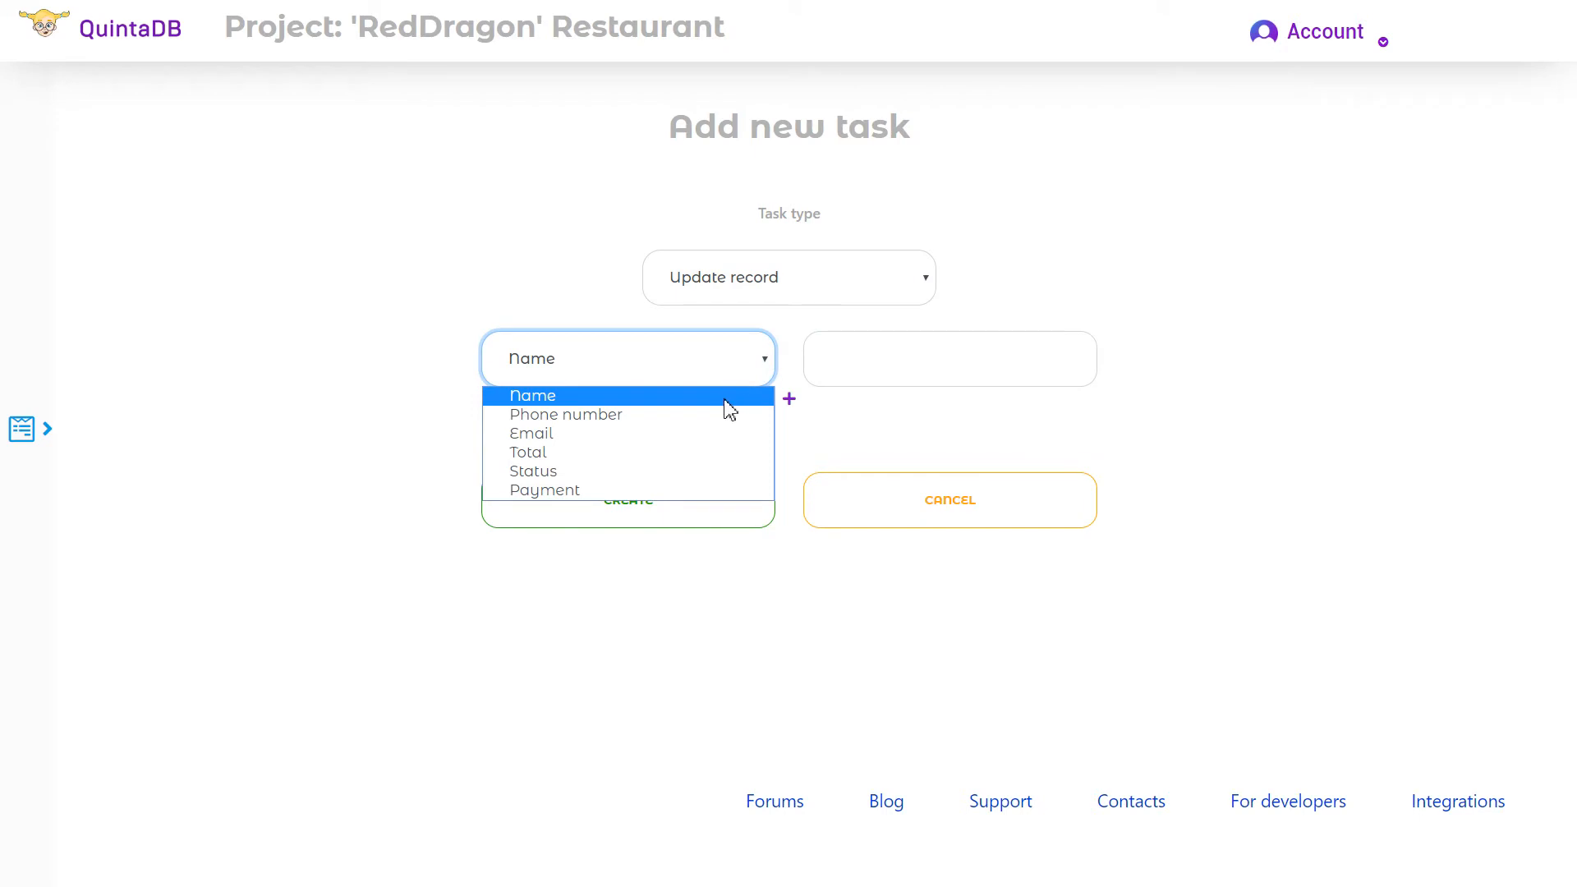
left_click(715, 475)
left_click(898, 373)
left_click(905, 432)
left_click(732, 519)
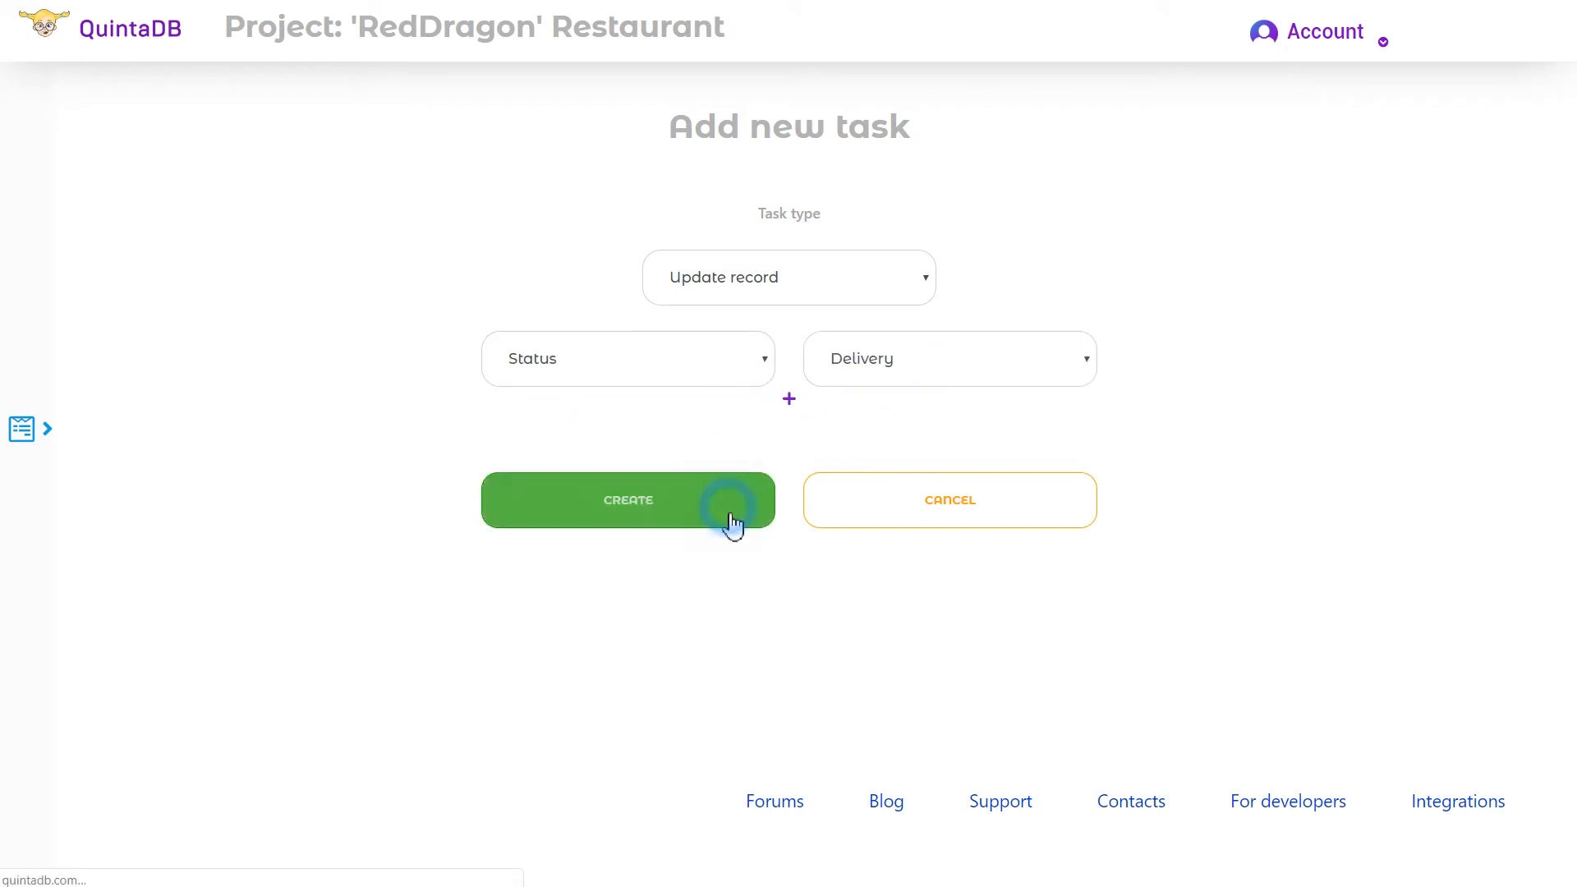
Start another Delivery task of the type Send email, using a manually entered template.
left_click(876, 288)
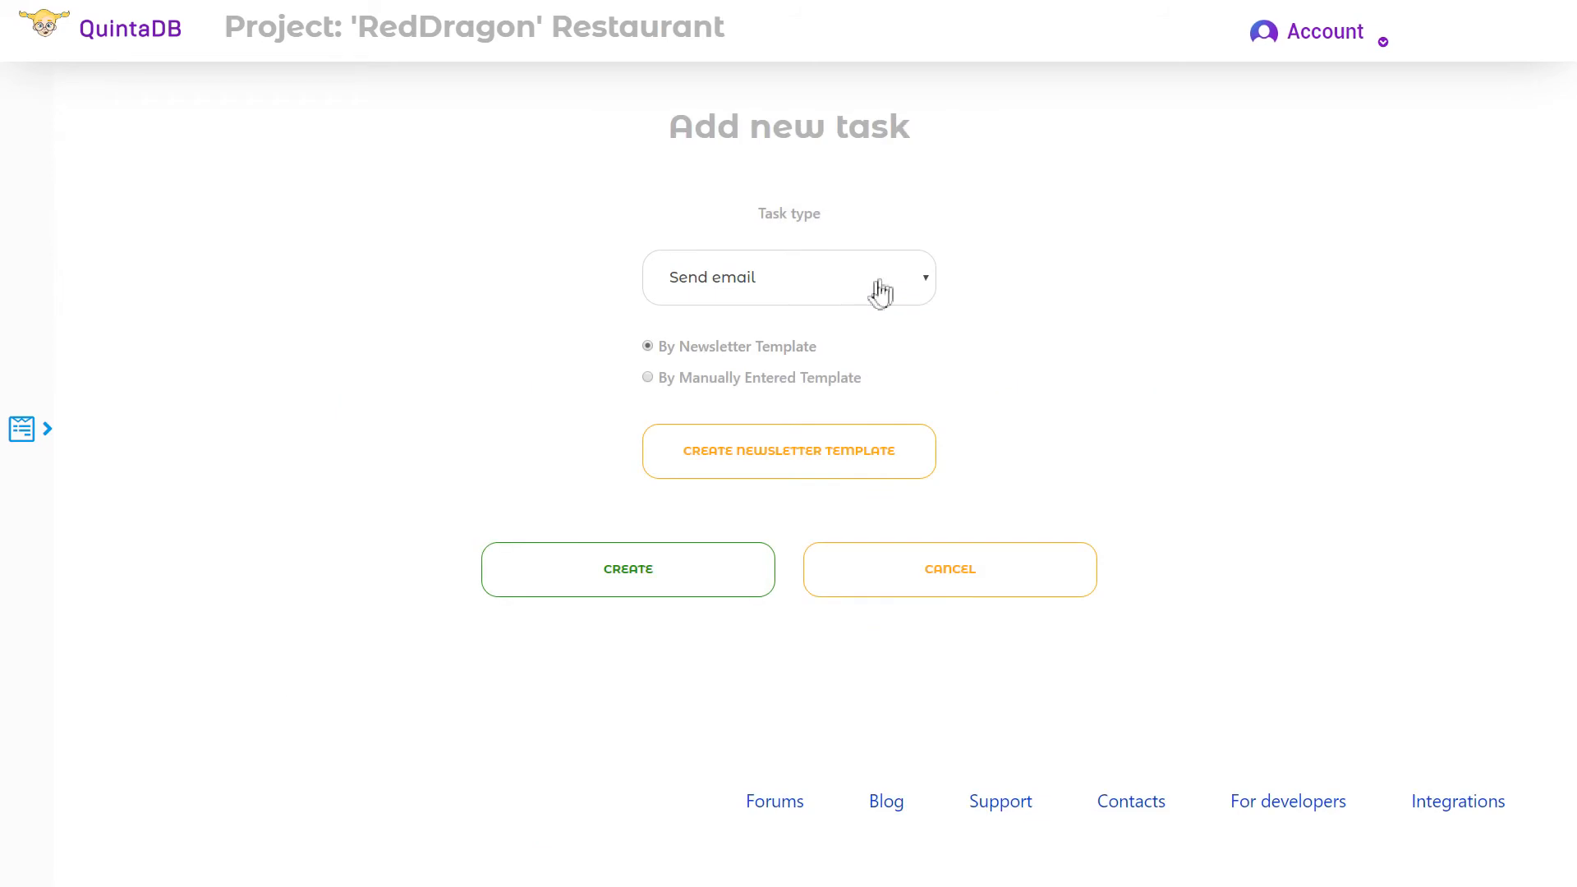
left_click(910, 283)
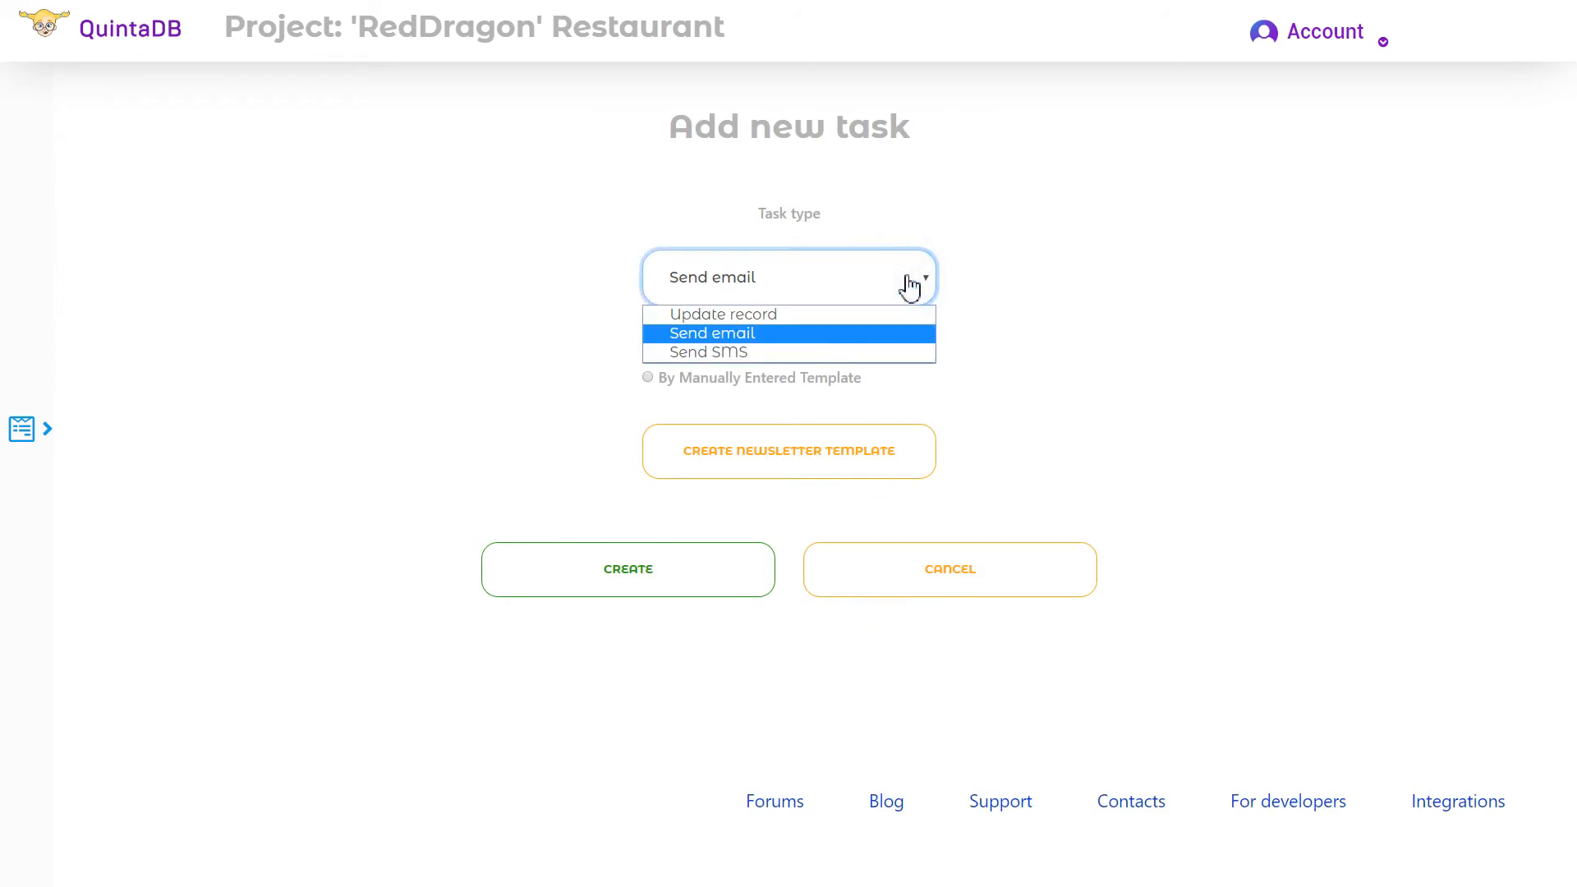
left_click(890, 335)
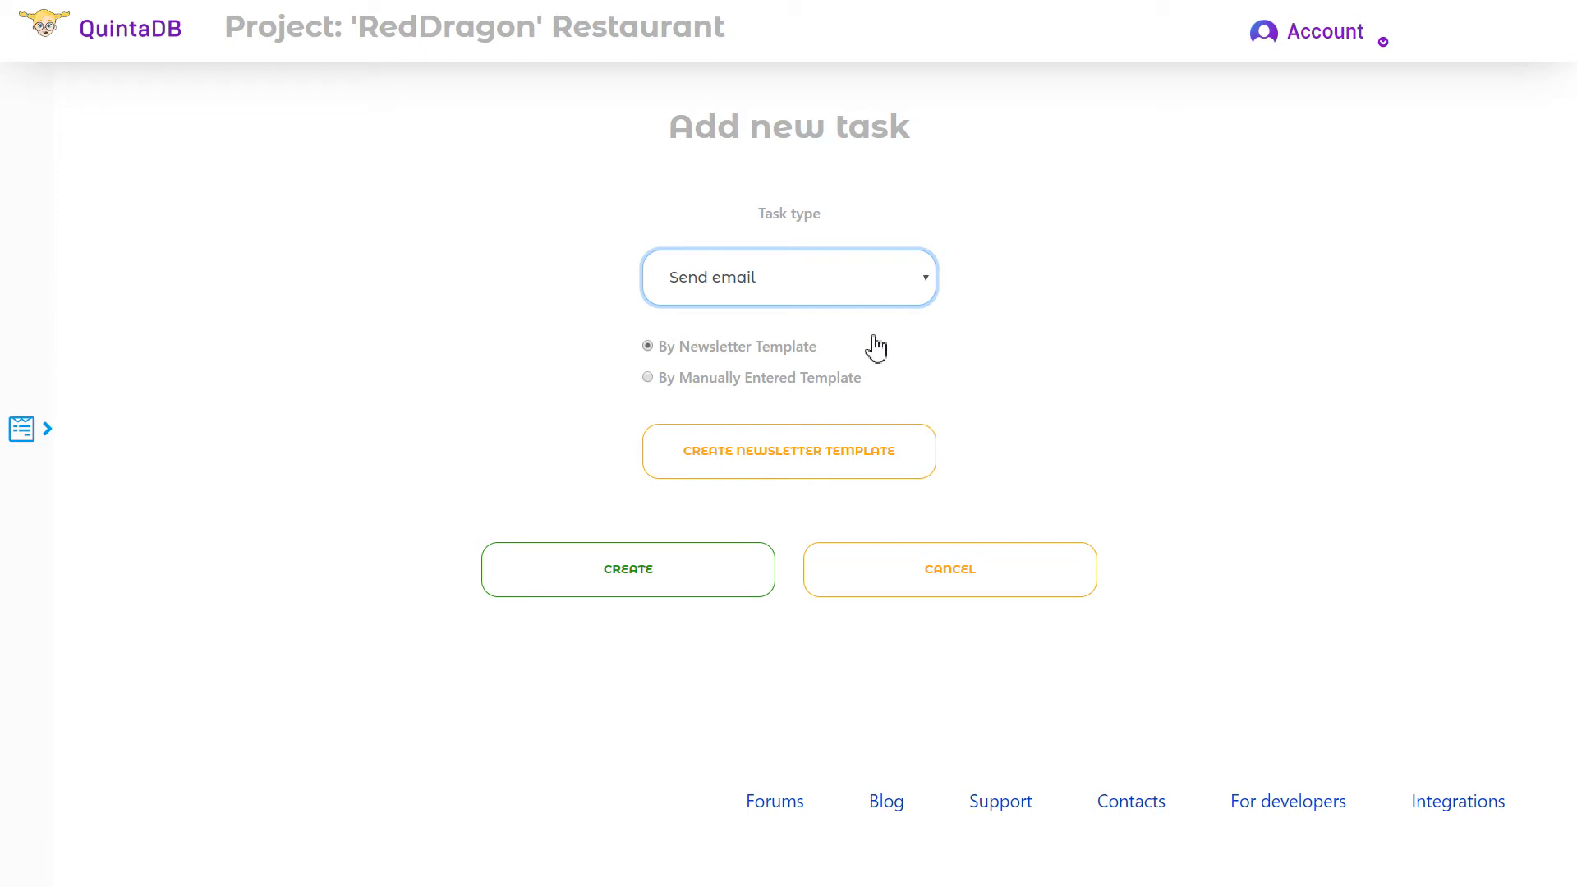
left_click(877, 354)
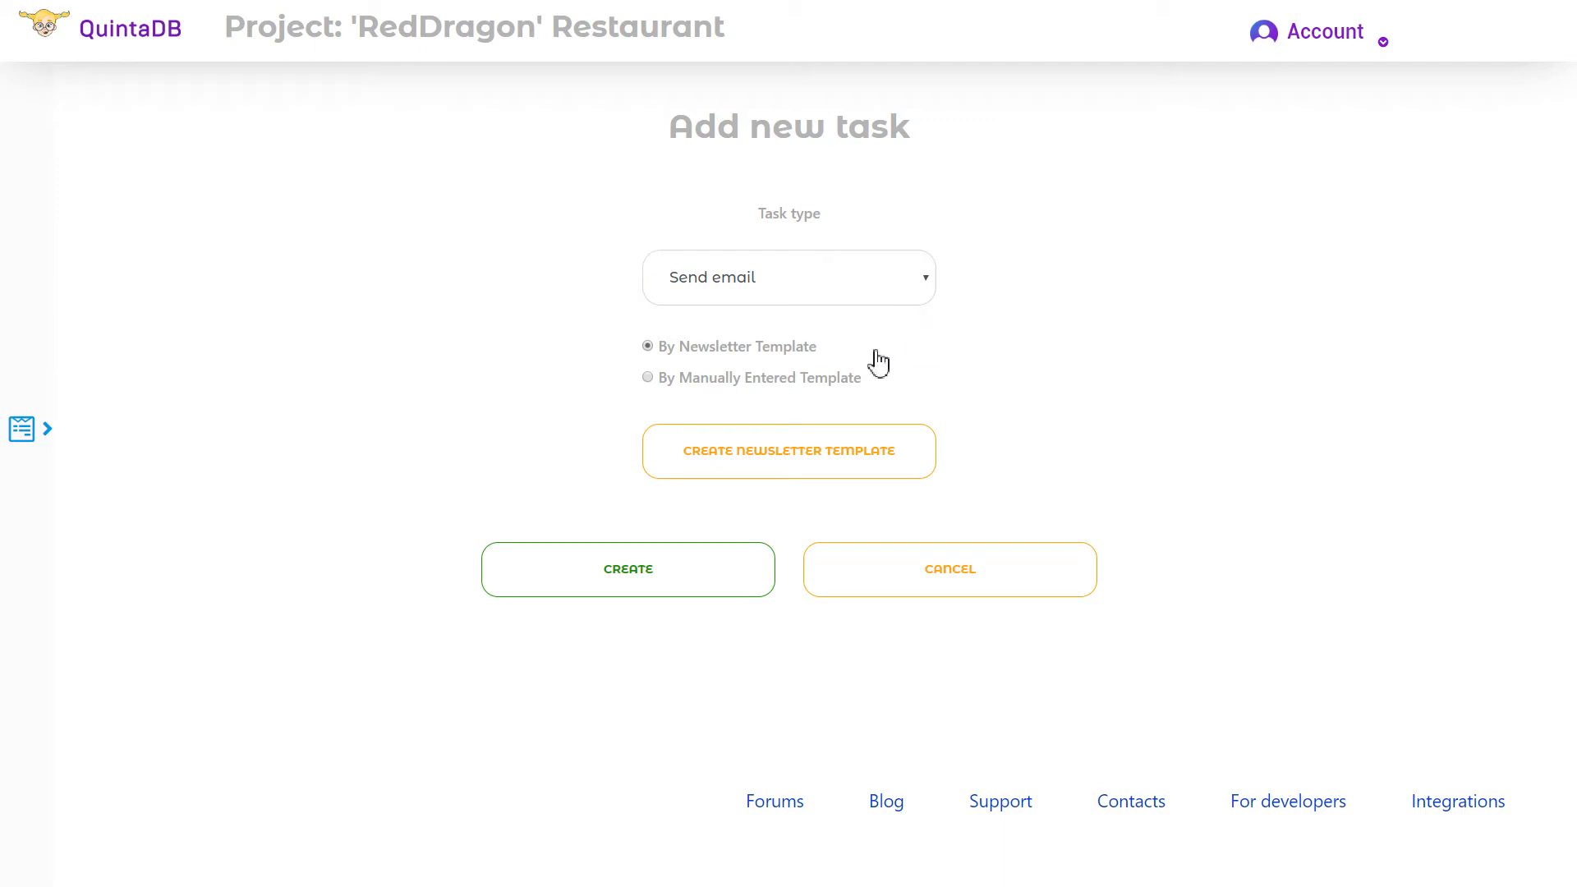
left_click(648, 378)
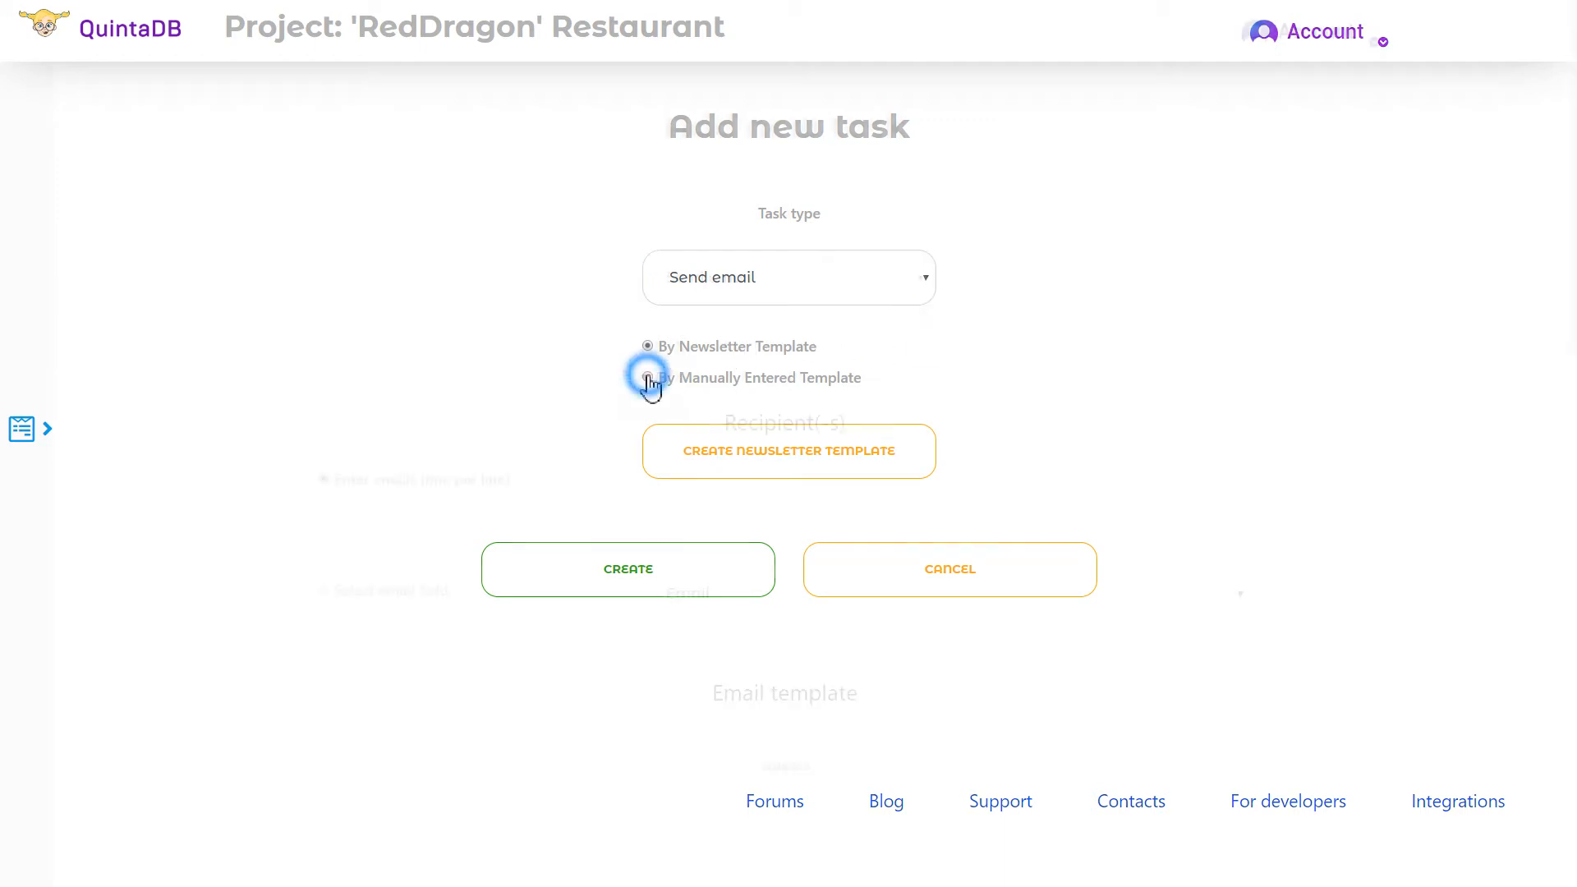
Take the email's recipient from the form's Email field instead of entering addresses manually.
scroll(628, 443, "down", 1)
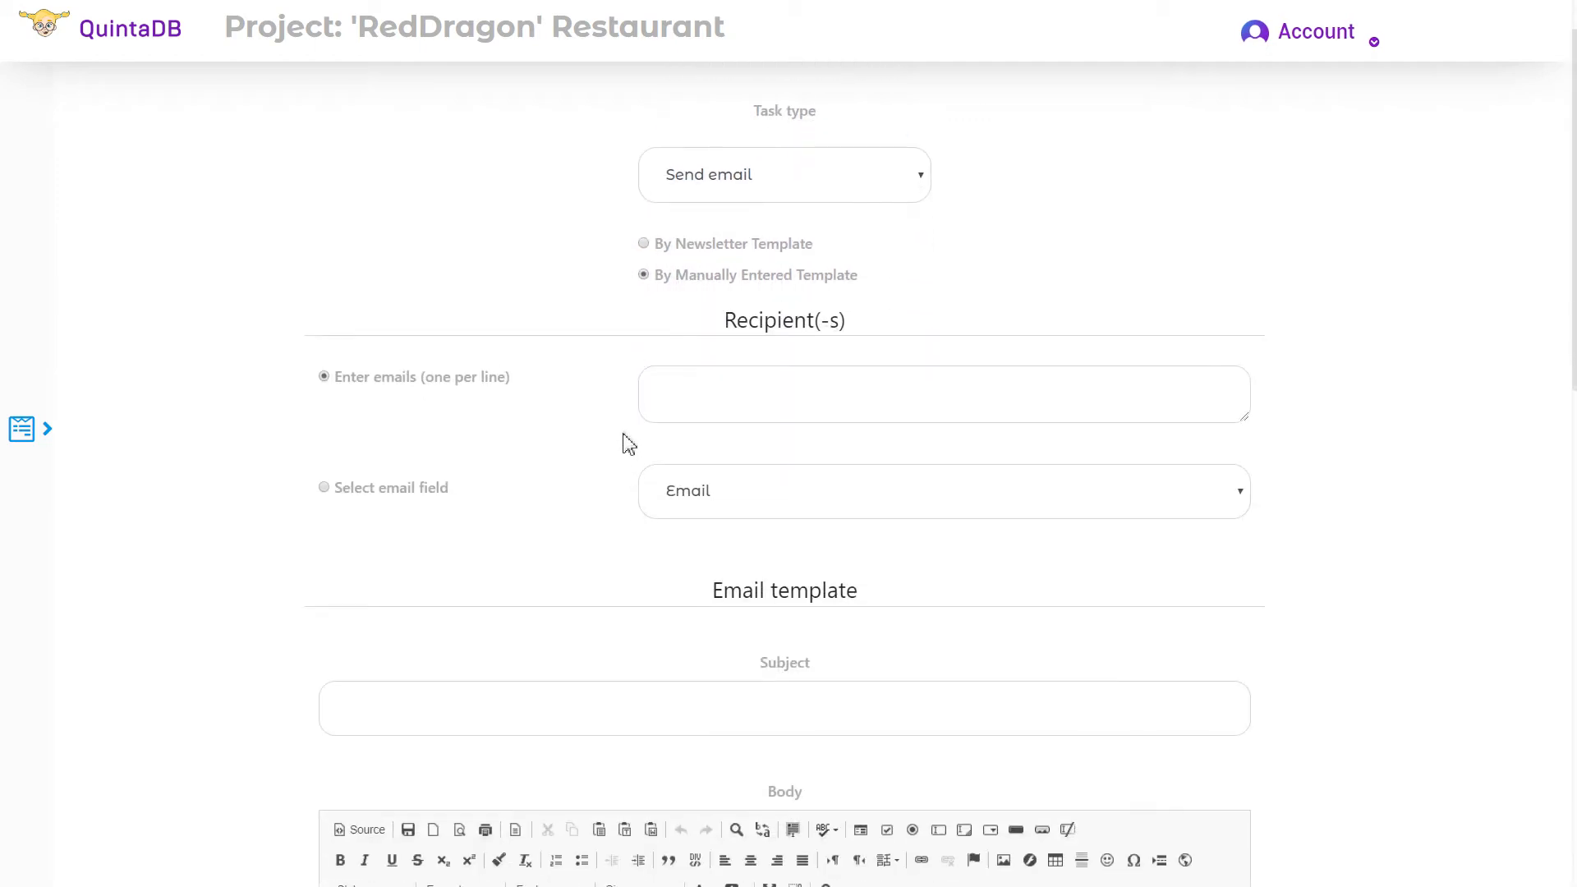
left_click(643, 394)
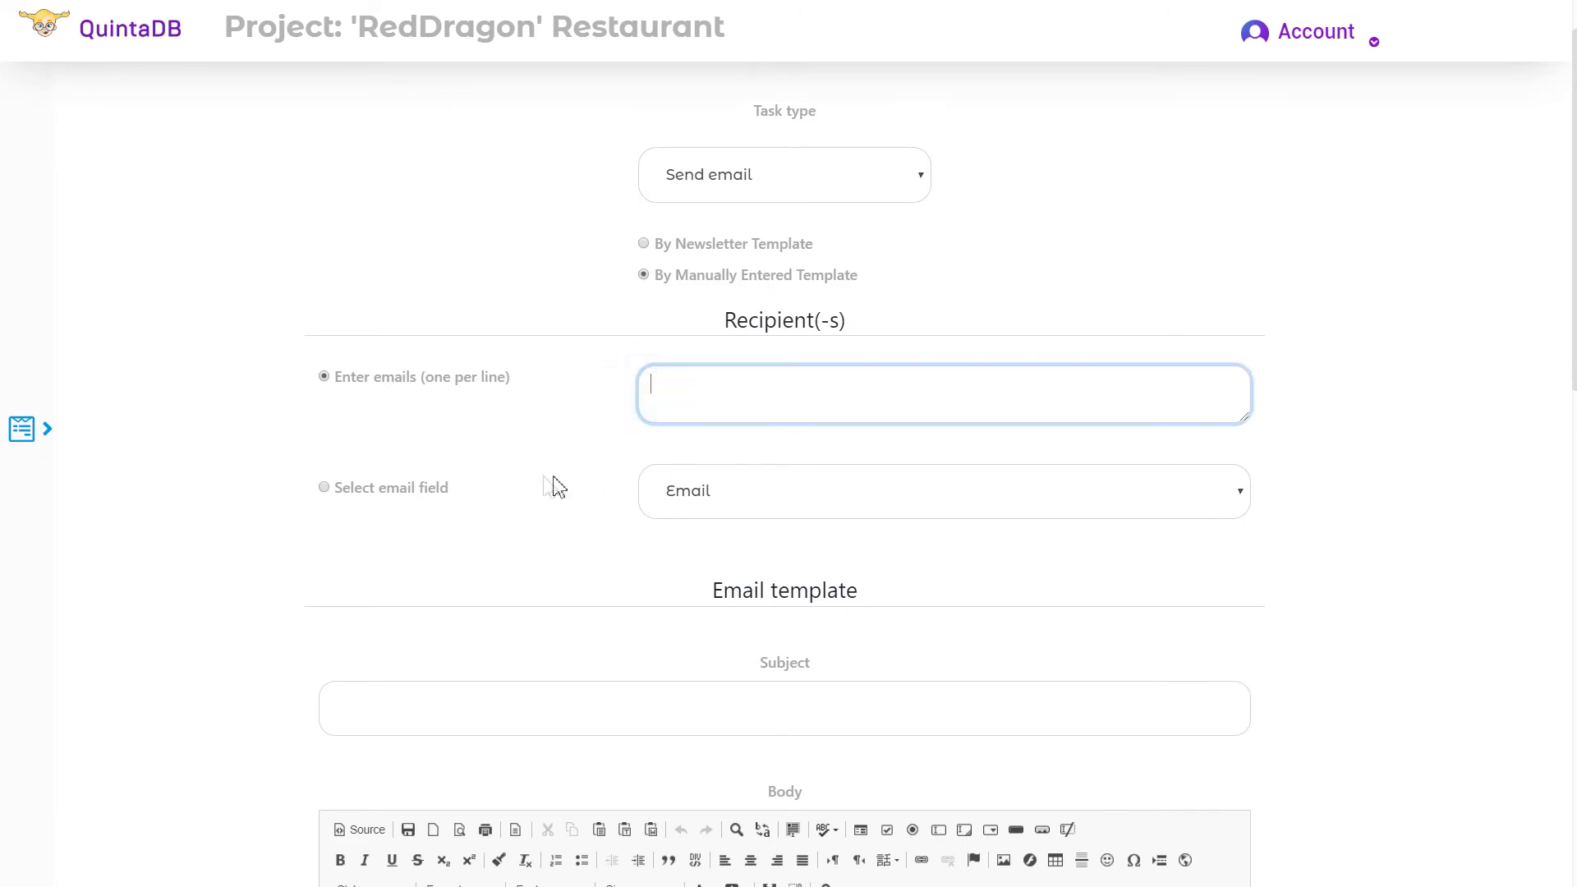
left_click(340, 493)
left_click(732, 495)
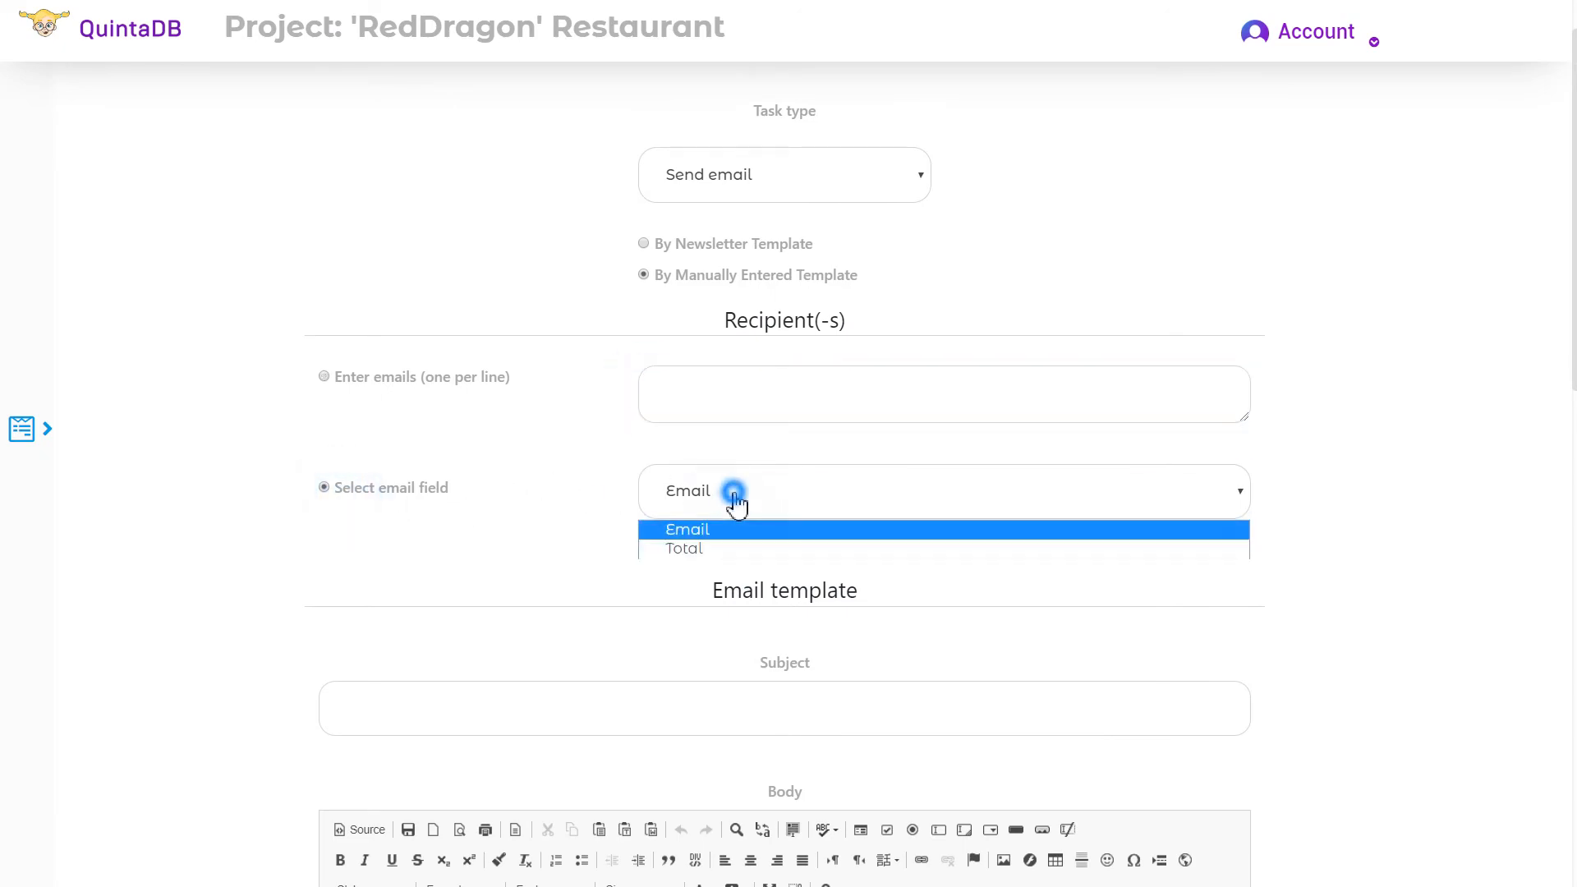
left_click(687, 537)
Set the email subject to "Your order has been accepted!".
scroll(679, 542, "down", 3)
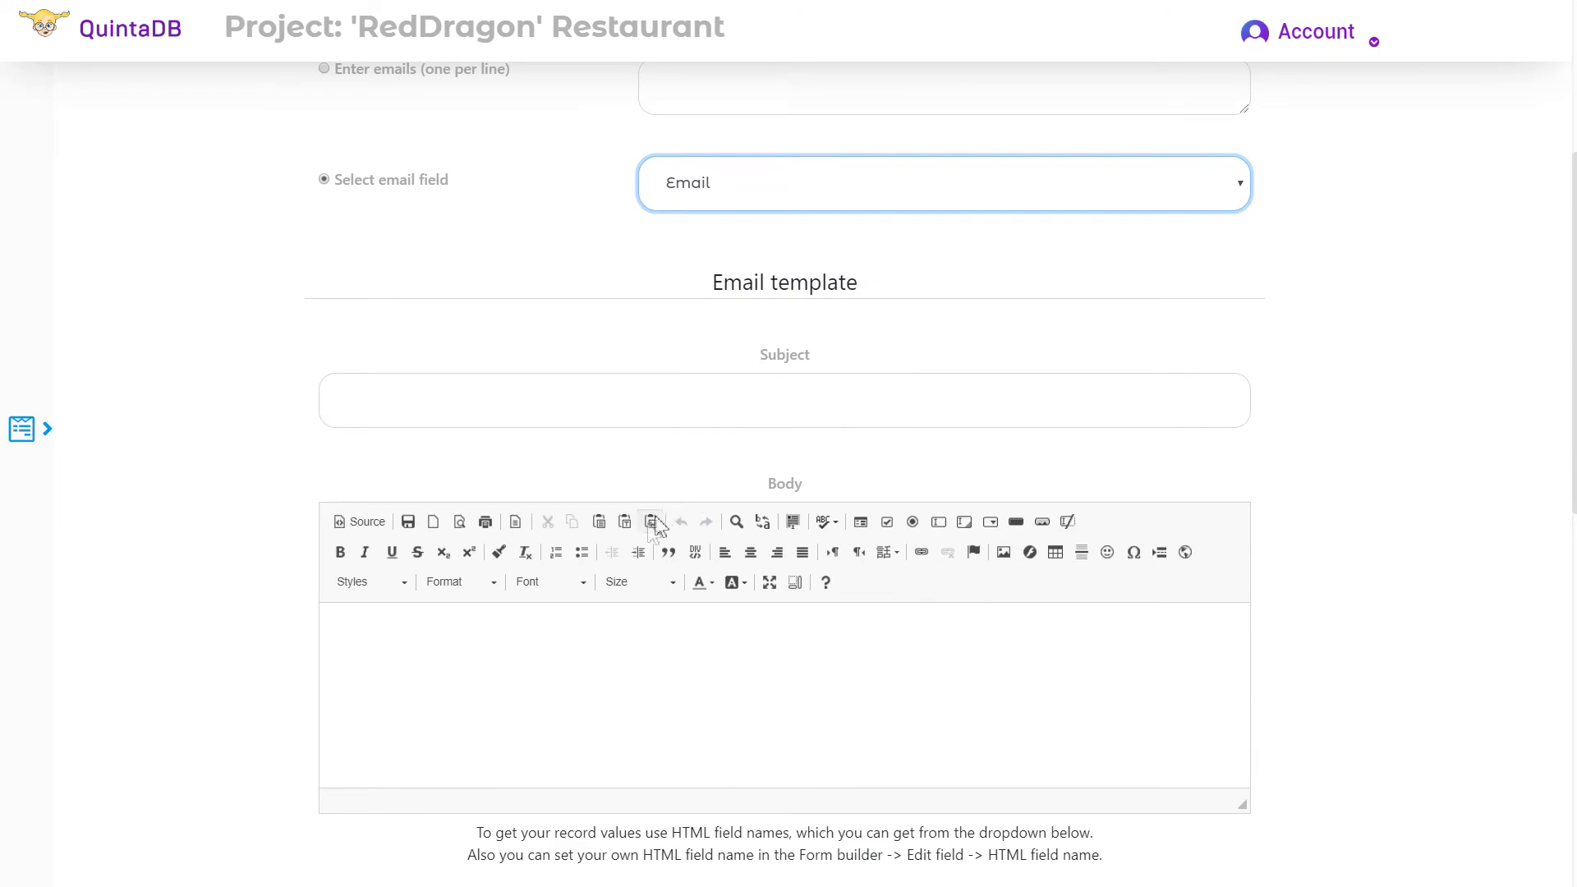
scroll(774, 411, "down", 2)
left_click(810, 209)
type("Your order h")
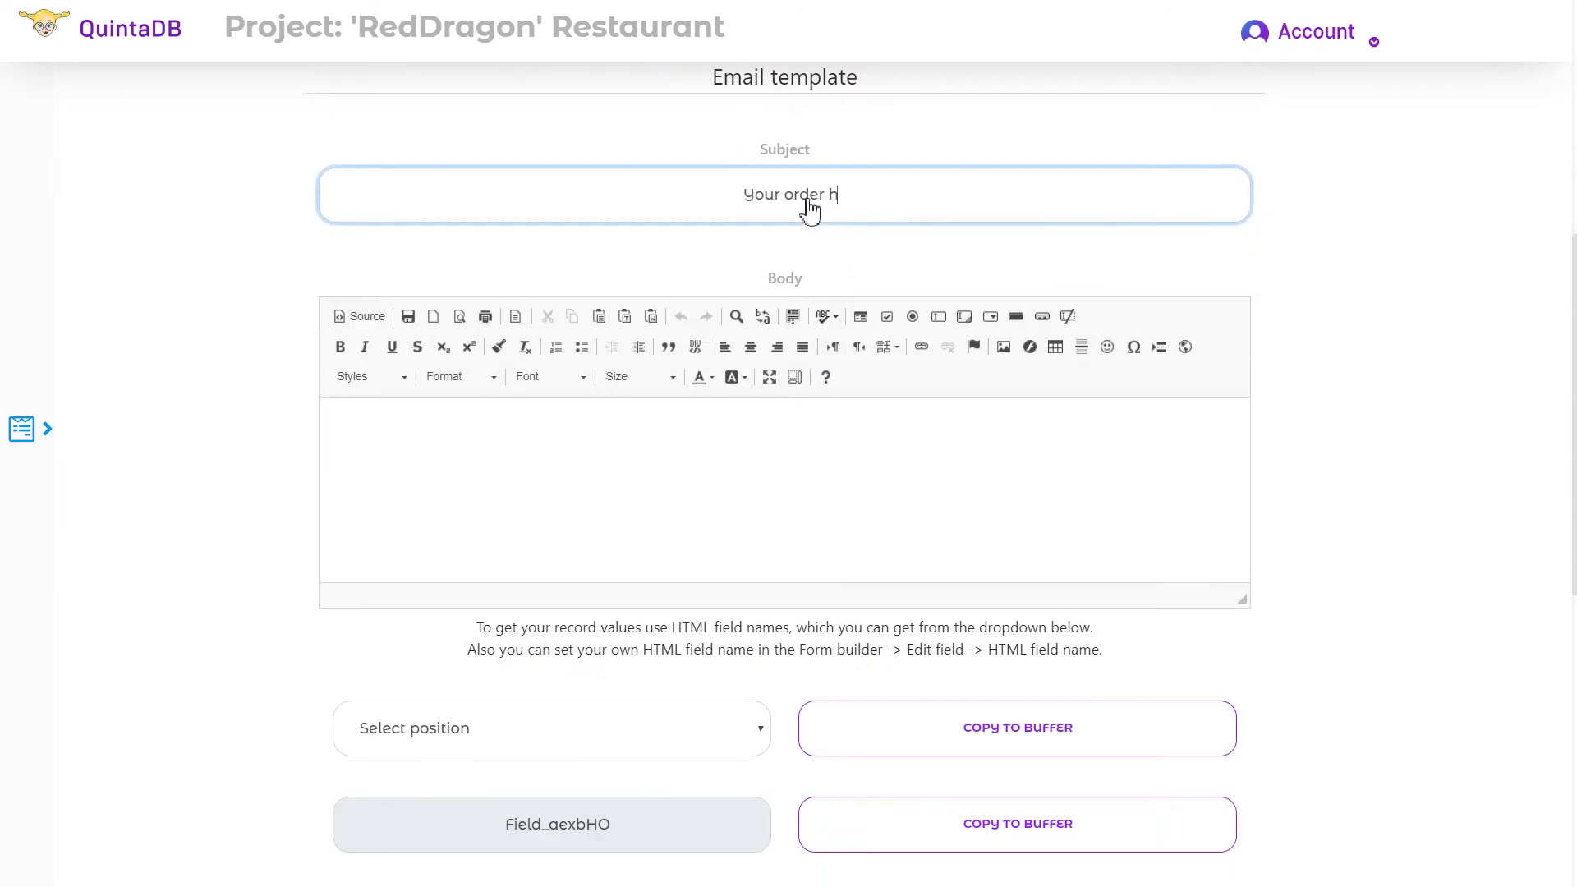
type("as been accepted!")
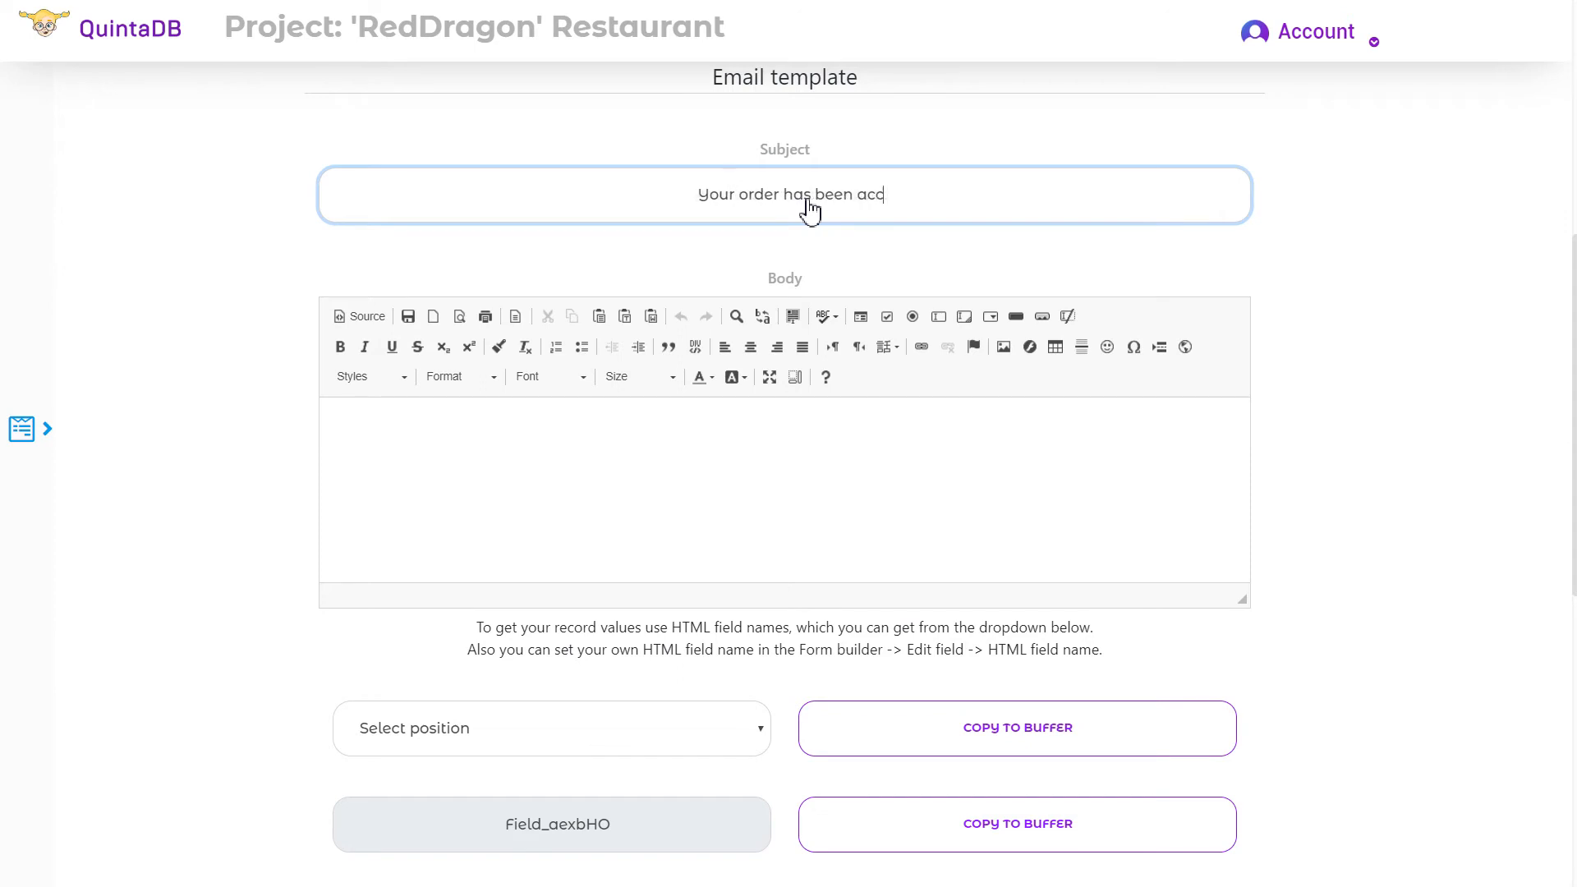
Select Name as the source column, copy the HTML field name, and write the email body "Hi Field_aexbHO!" with "Thank you for order!" below it.
left_click(713, 428)
type("Hi")
left_click(610, 728)
left_click(610, 791)
left_click(1016, 823)
left_click(492, 438)
key("ctrl+v")
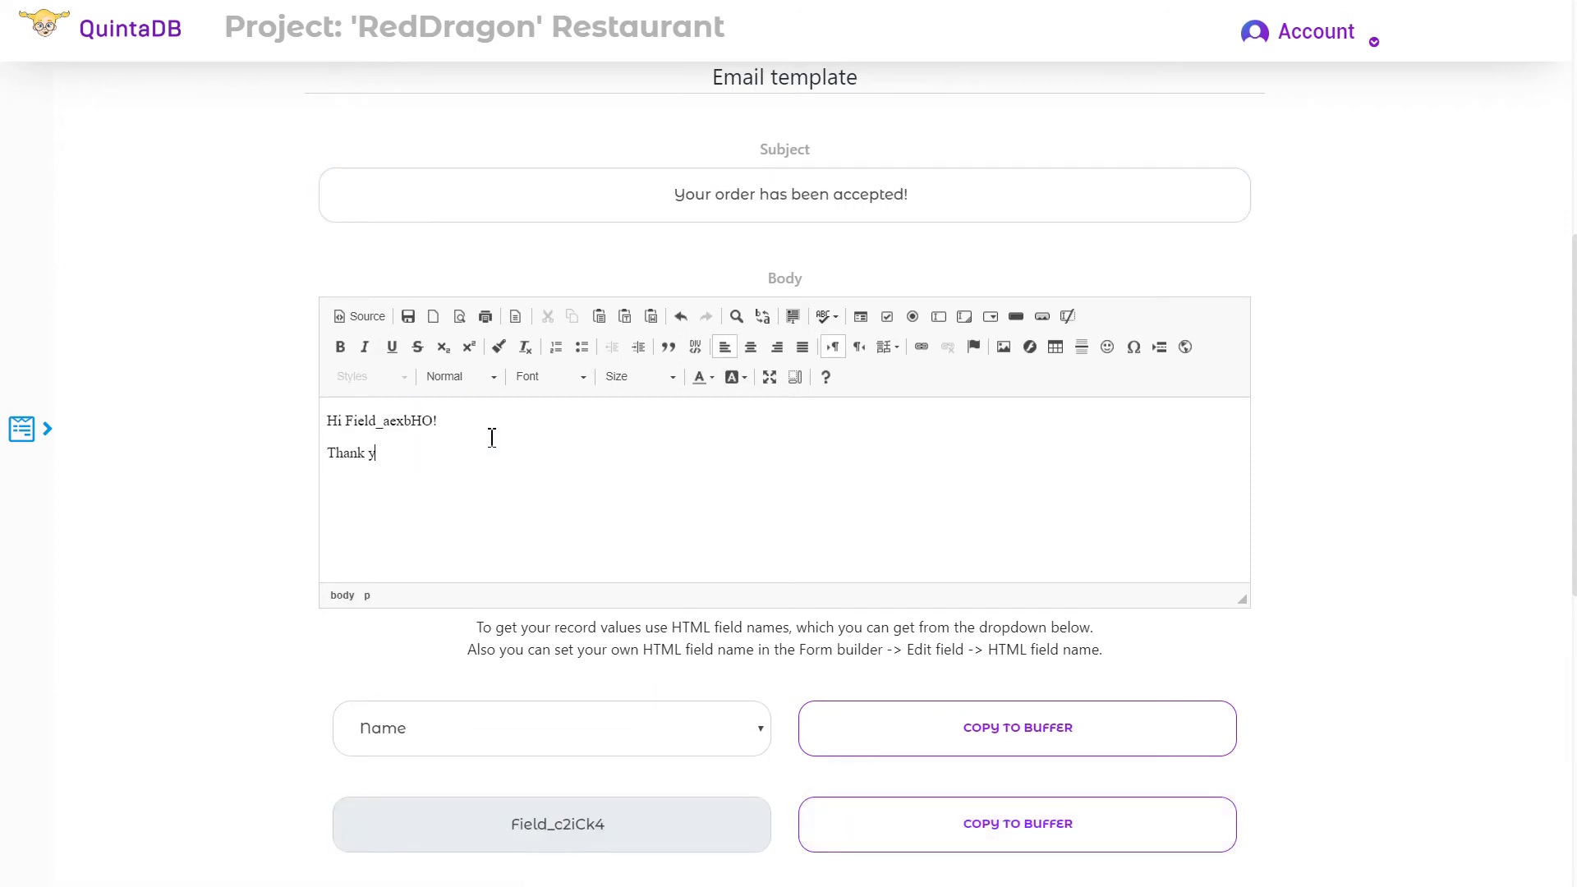
type("!")
Centre the whole email body, format it in Arial size 20, and create the email task.
key("ctrl+a")
left_click(750, 346)
left_click(525, 377)
left_click(571, 460)
left_click(648, 384)
left_click(637, 478)
left_click(928, 495)
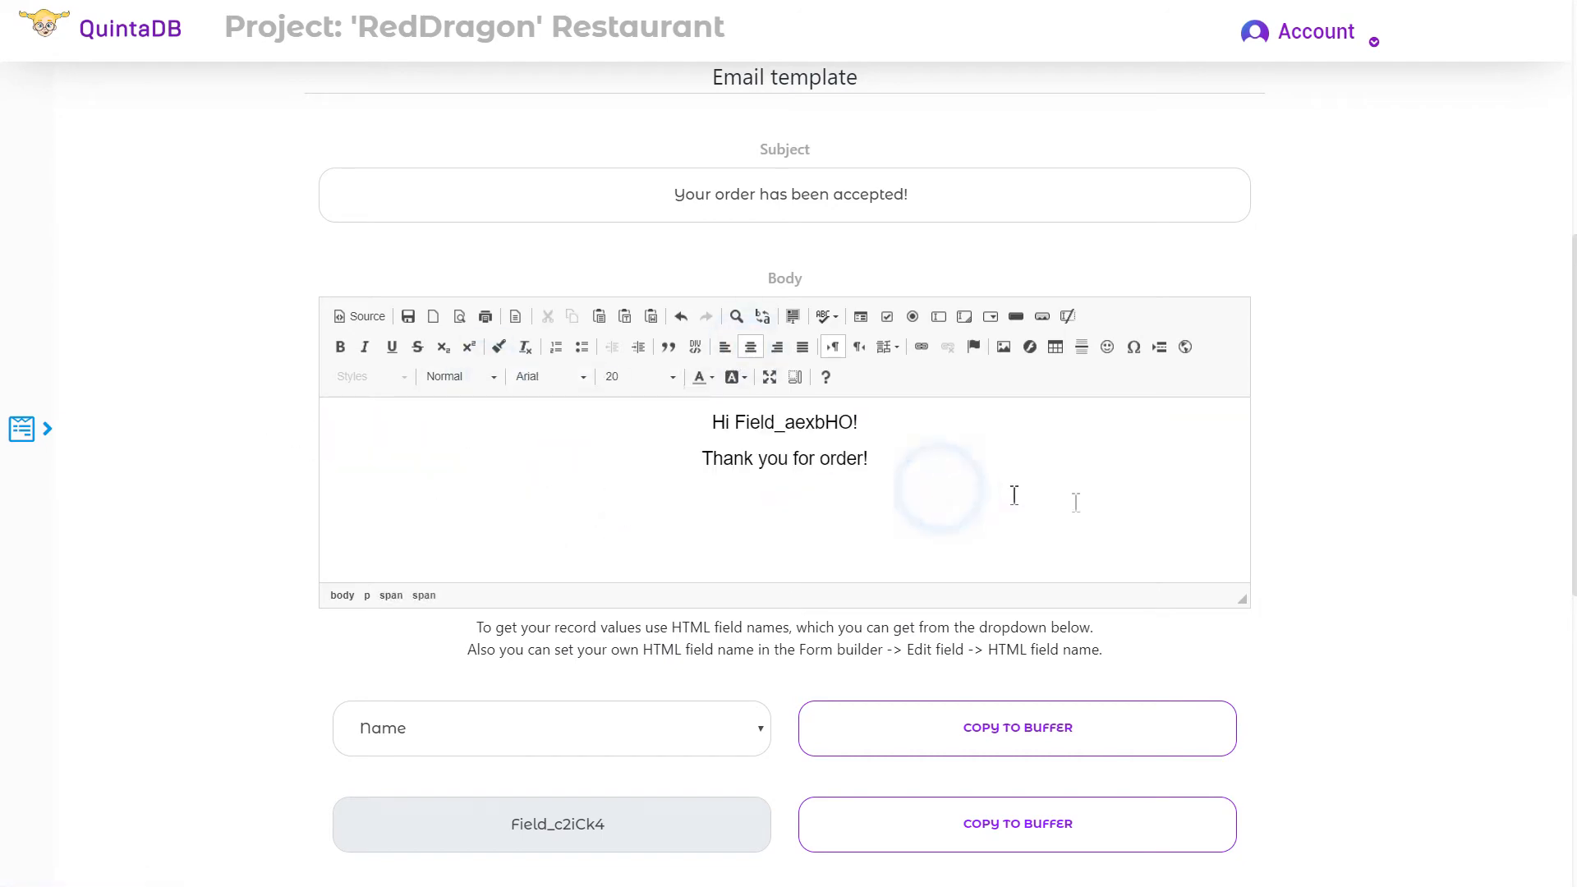
scroll(1051, 487, "down", 9)
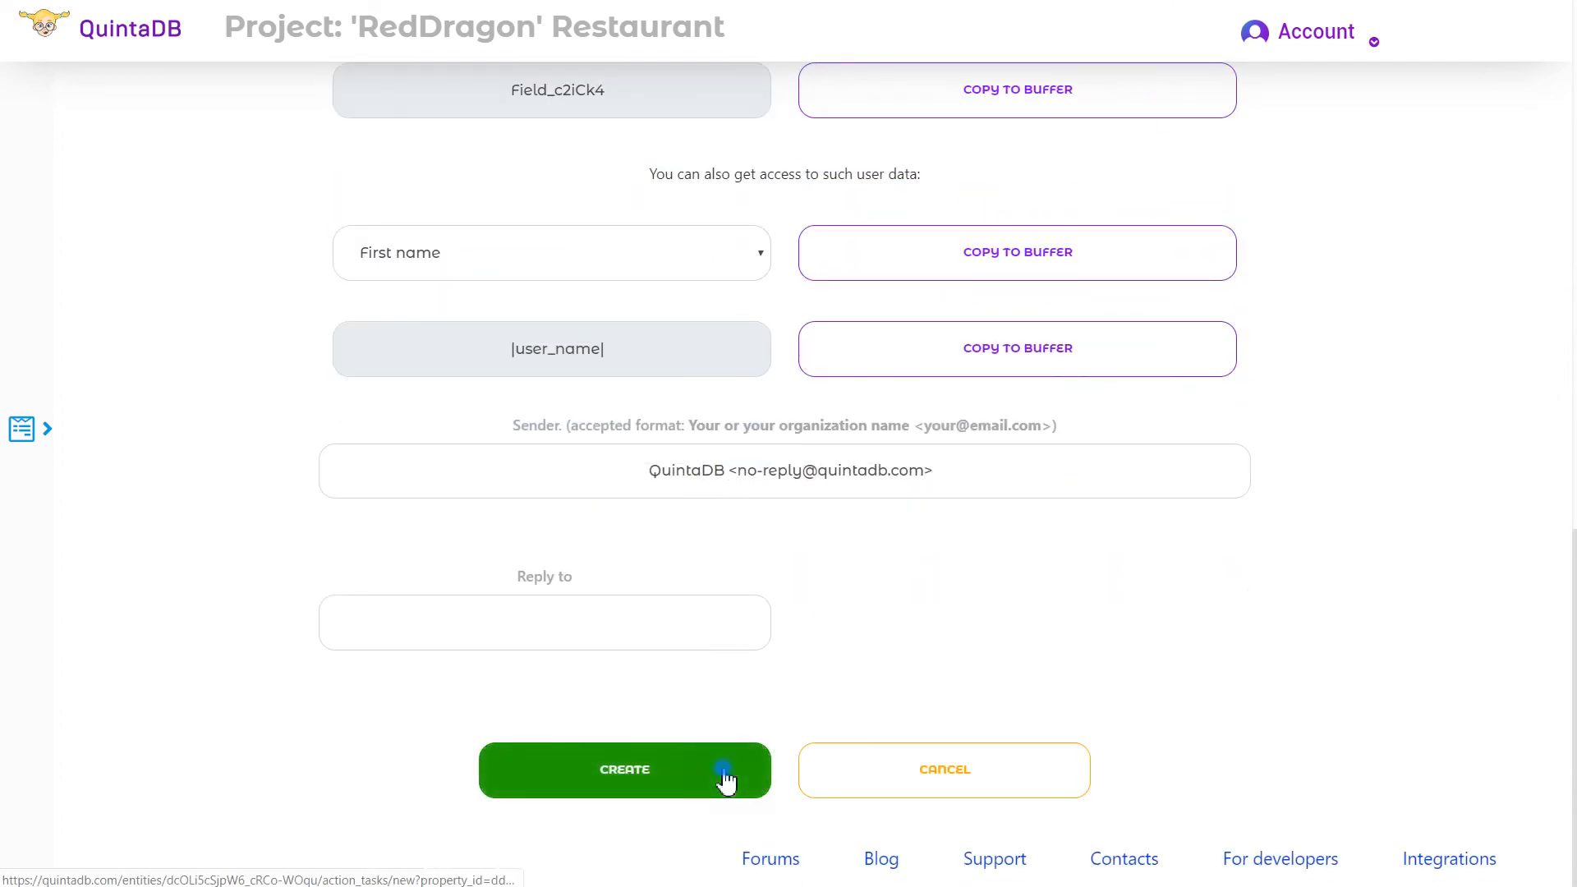
left_click(725, 778)
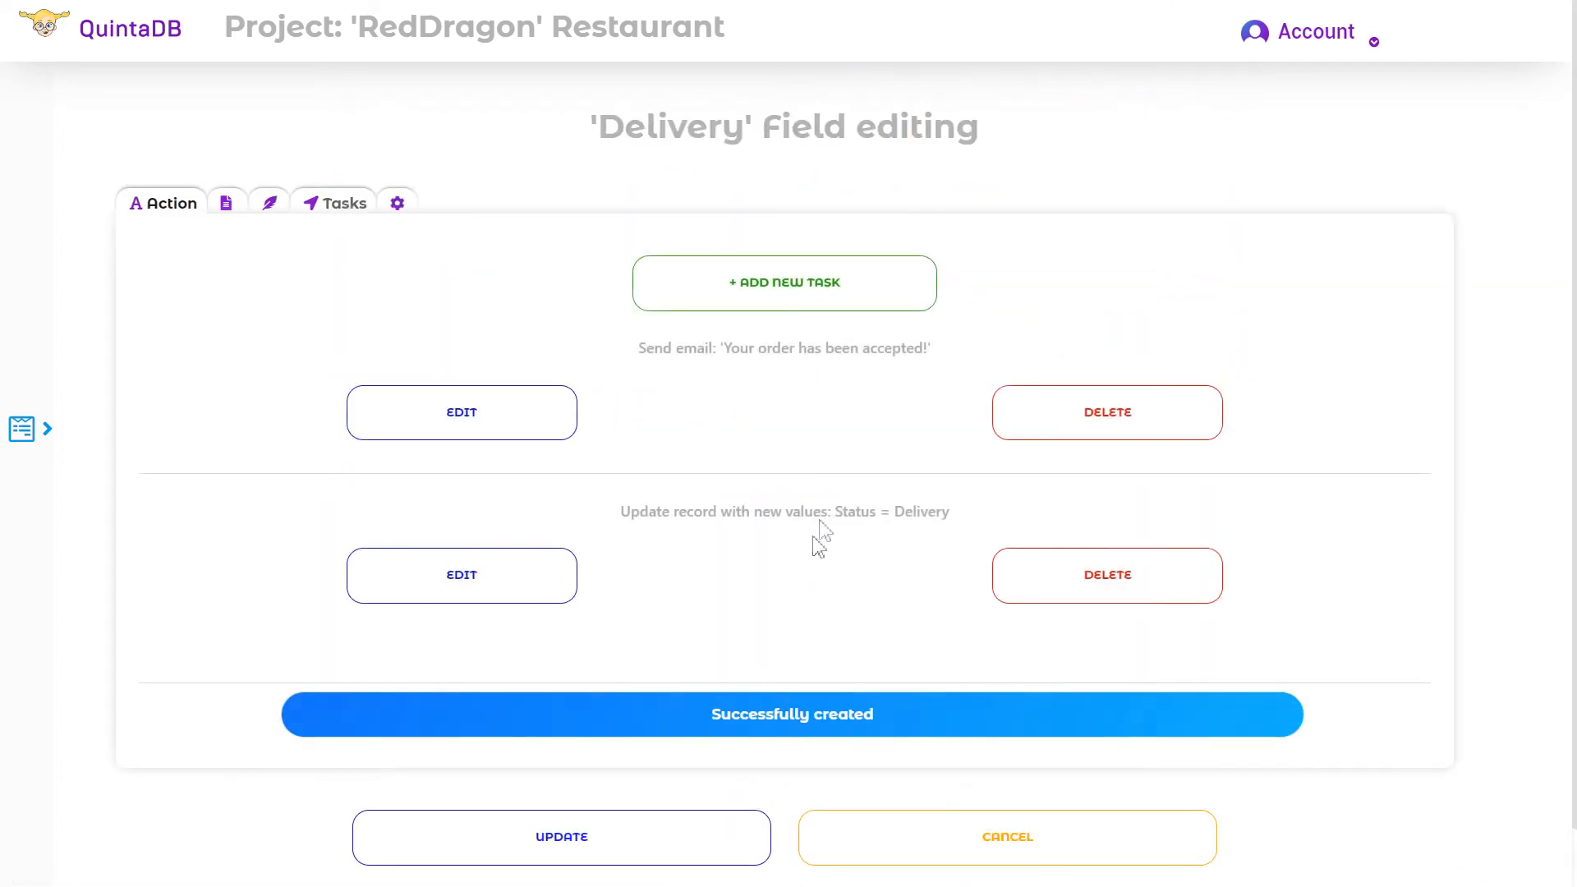
Add a Send SMS task that uses a manually entered template and takes the recipient from the Phone number field.
left_click(777, 296)
left_click(849, 279)
left_click(805, 355)
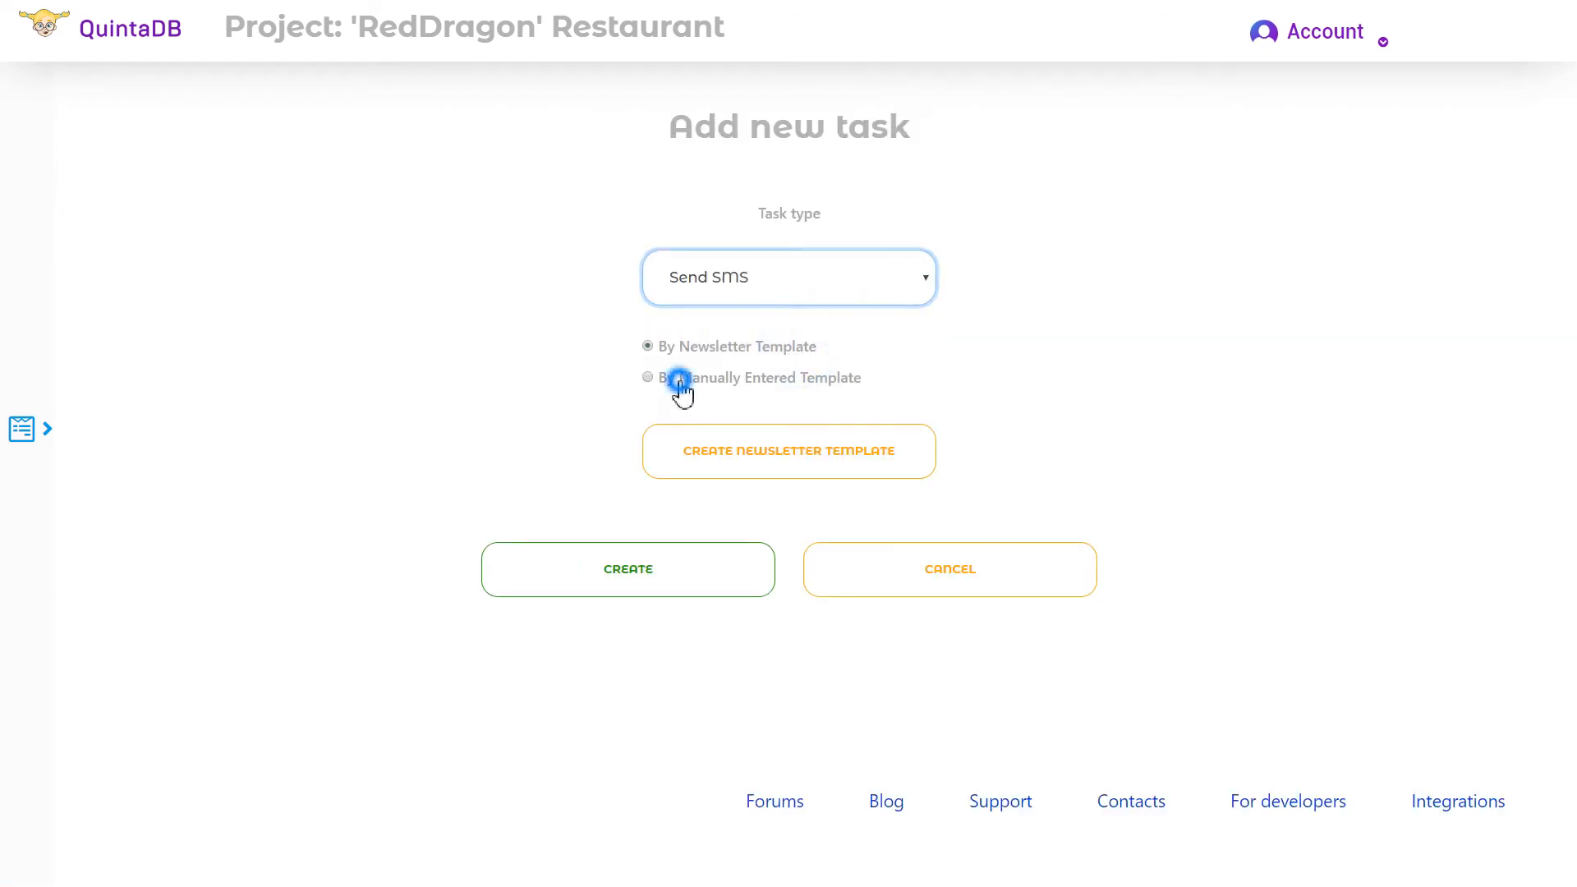
left_click(680, 380)
left_click(466, 570)
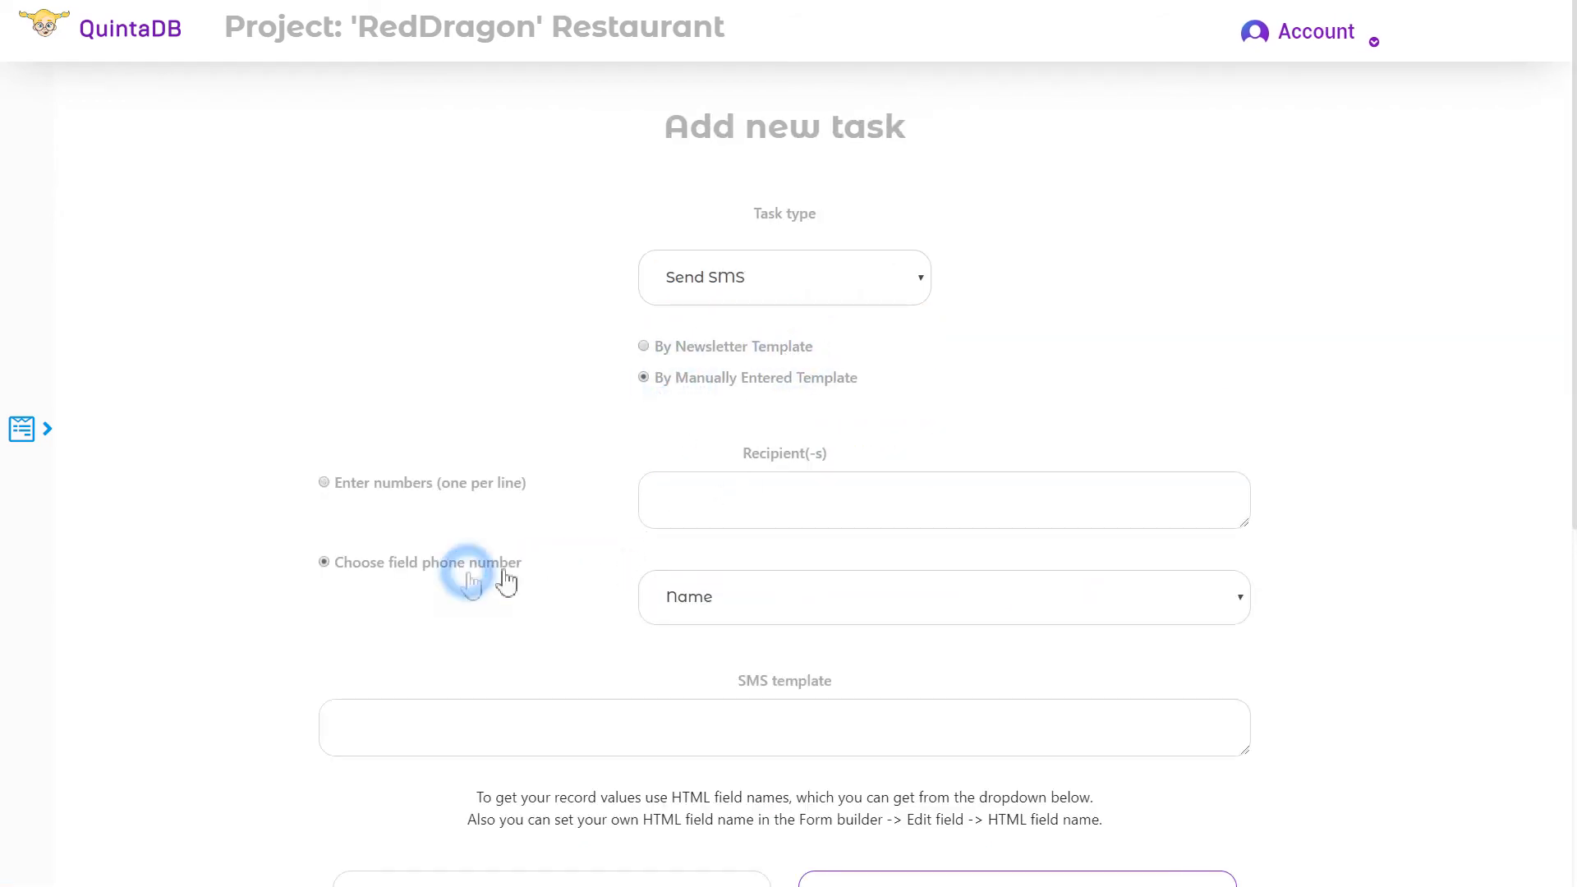
left_click(683, 597)
left_click(718, 652)
Write the SMS template "Hi Field_c2iCk4. Your order has been accepted!" using the copied HTML field name, and create the SMS task.
scroll(642, 662, "down", 5)
left_click(778, 296)
type("Hi")
left_click(745, 491)
left_click(383, 544)
left_click(1017, 583)
left_click(464, 329)
key("ctrl+v")
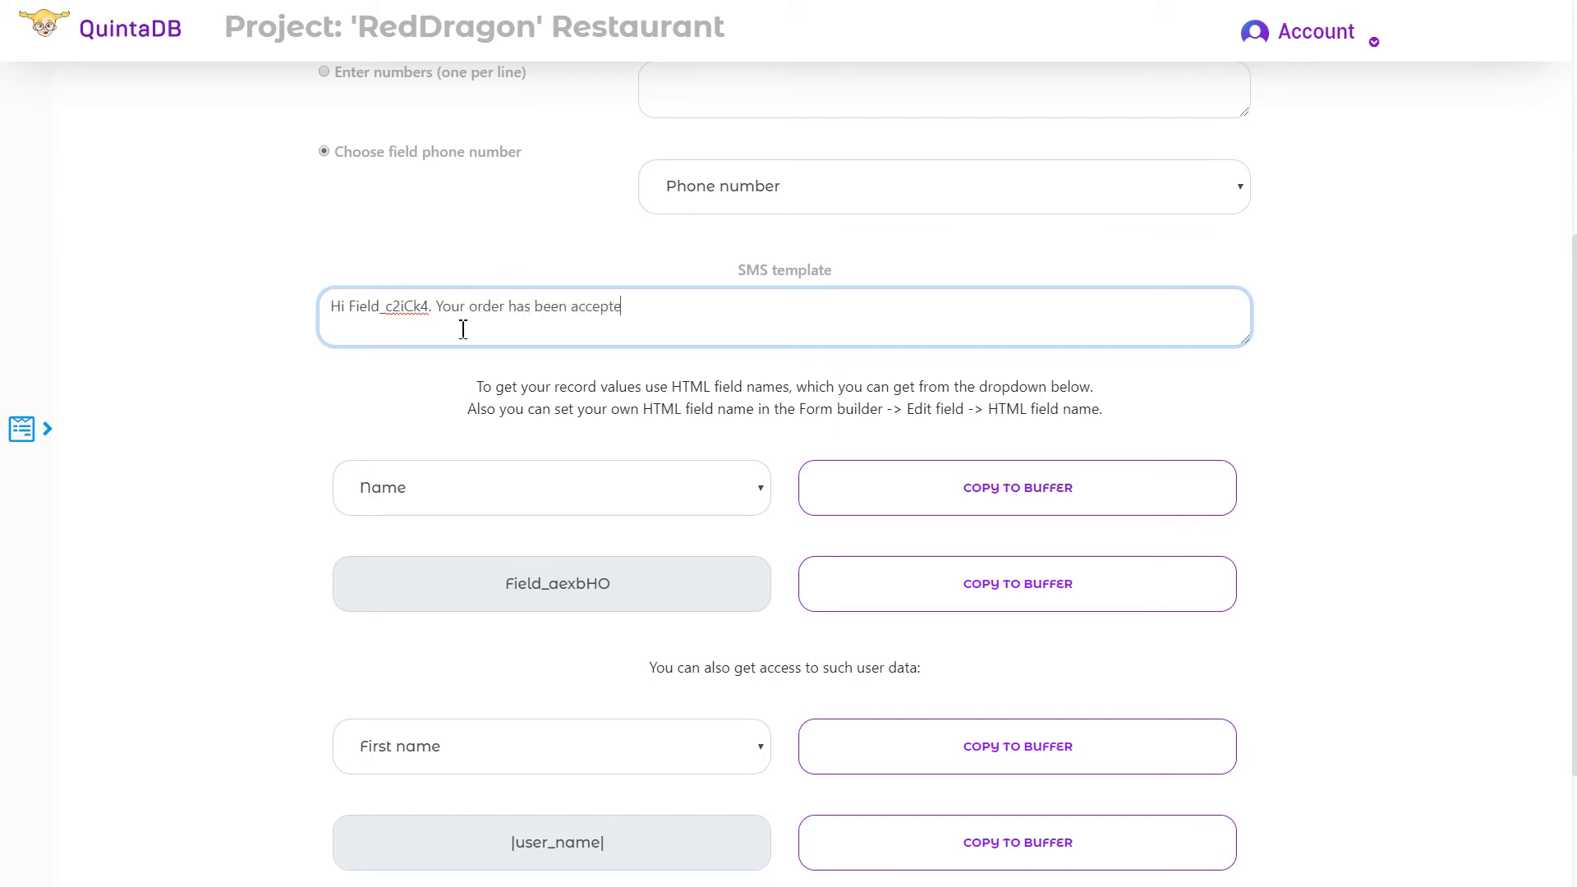
scroll(842, 397, "down", 3)
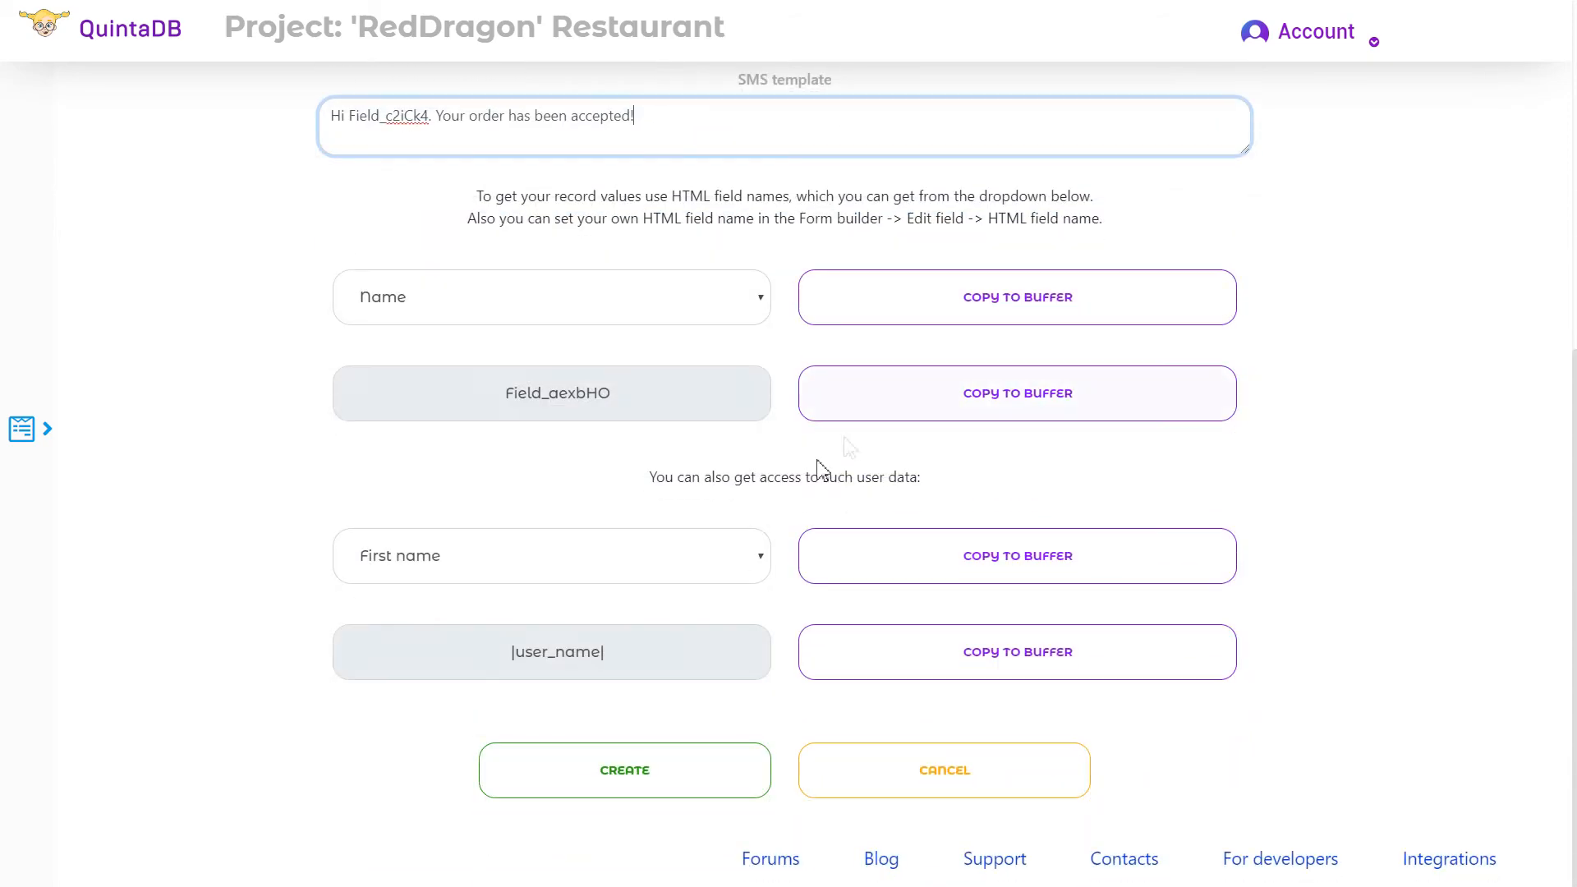
left_click(712, 782)
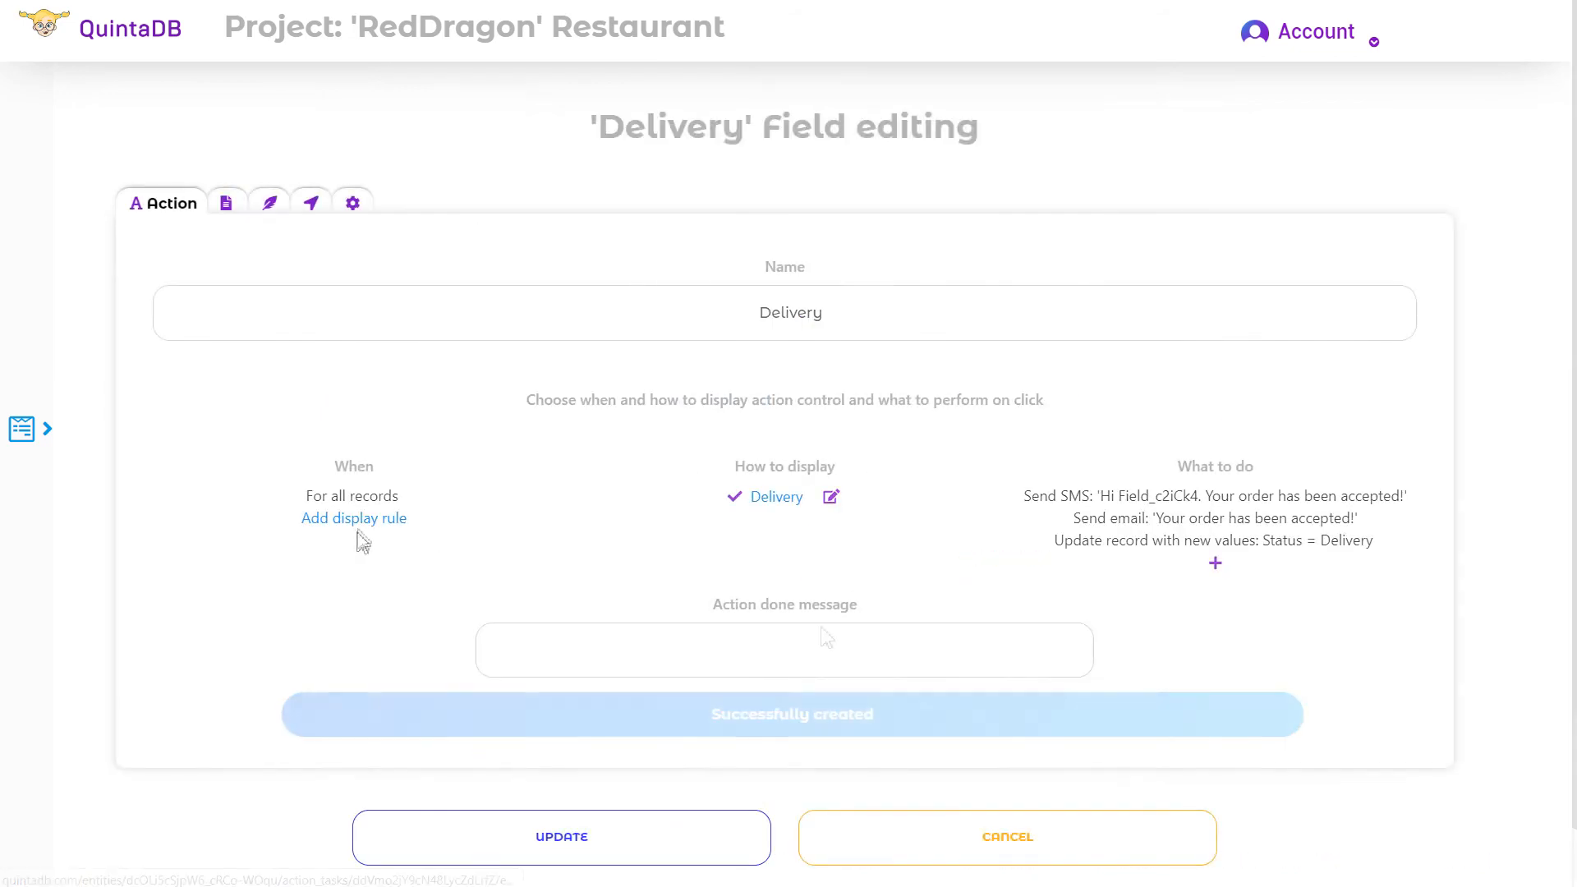
Add a Delivery display rule for Status Processed that sends the email and updates the record to Status = Delivery.
left_click(384, 523)
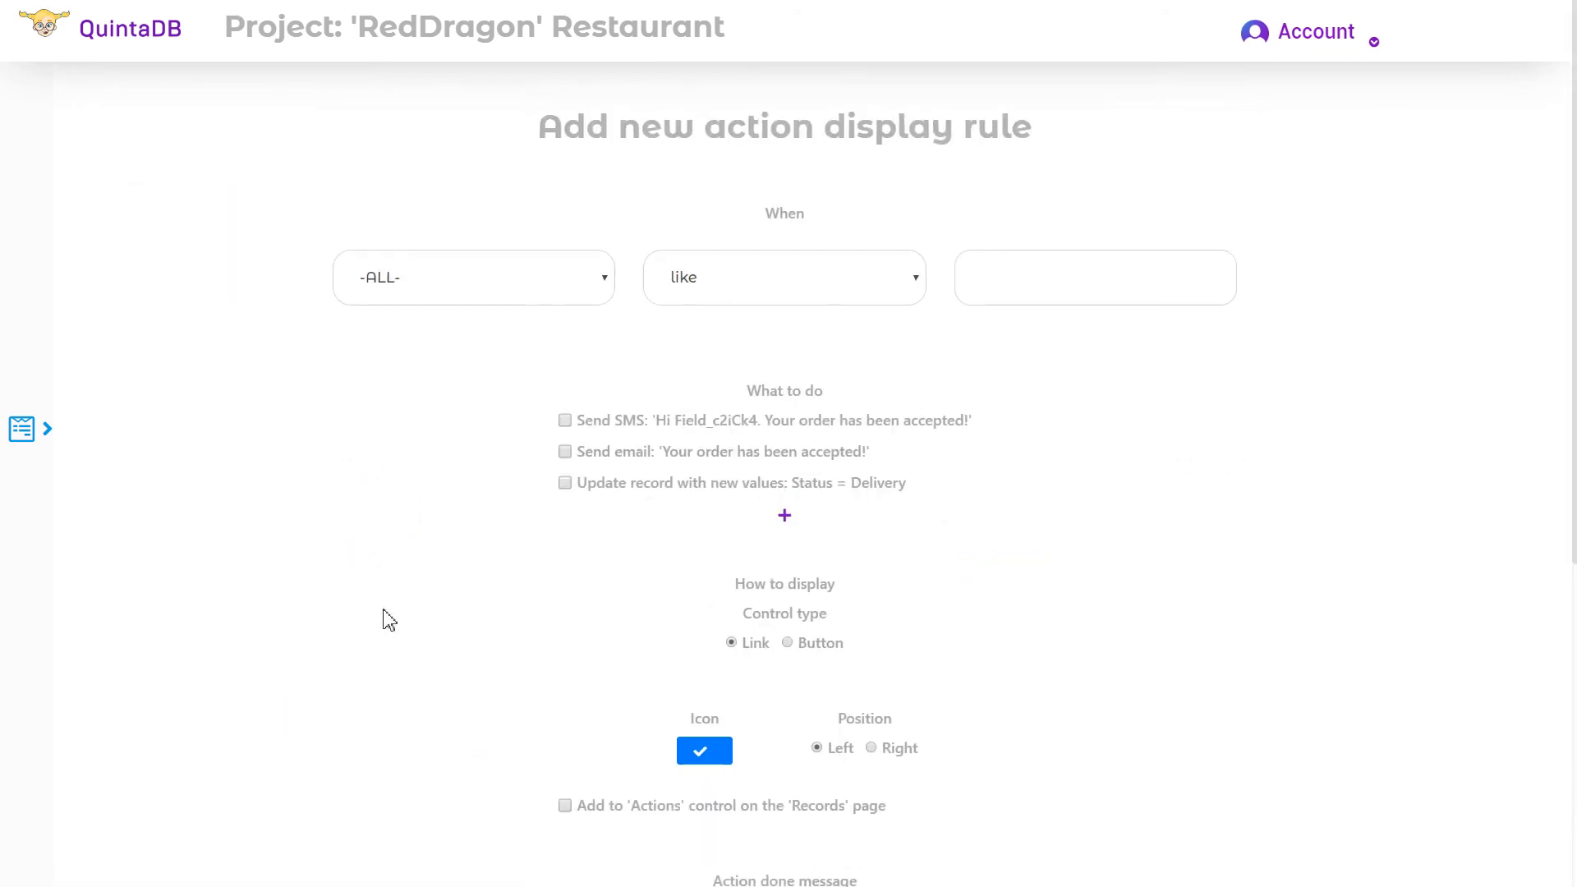
left_click(599, 284)
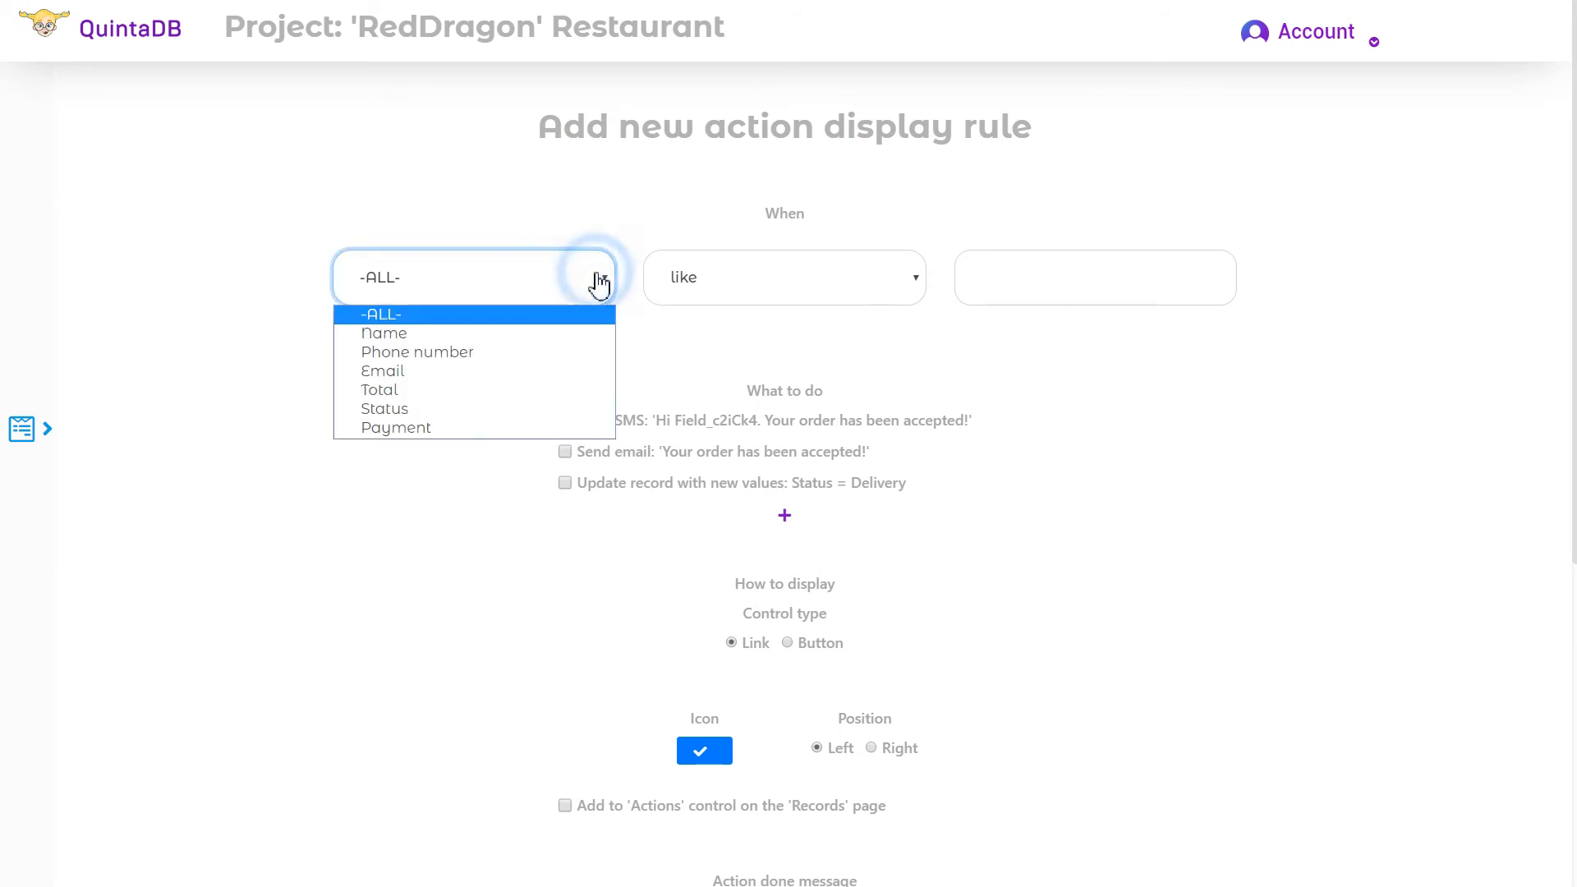
left_click(515, 408)
left_click(704, 304)
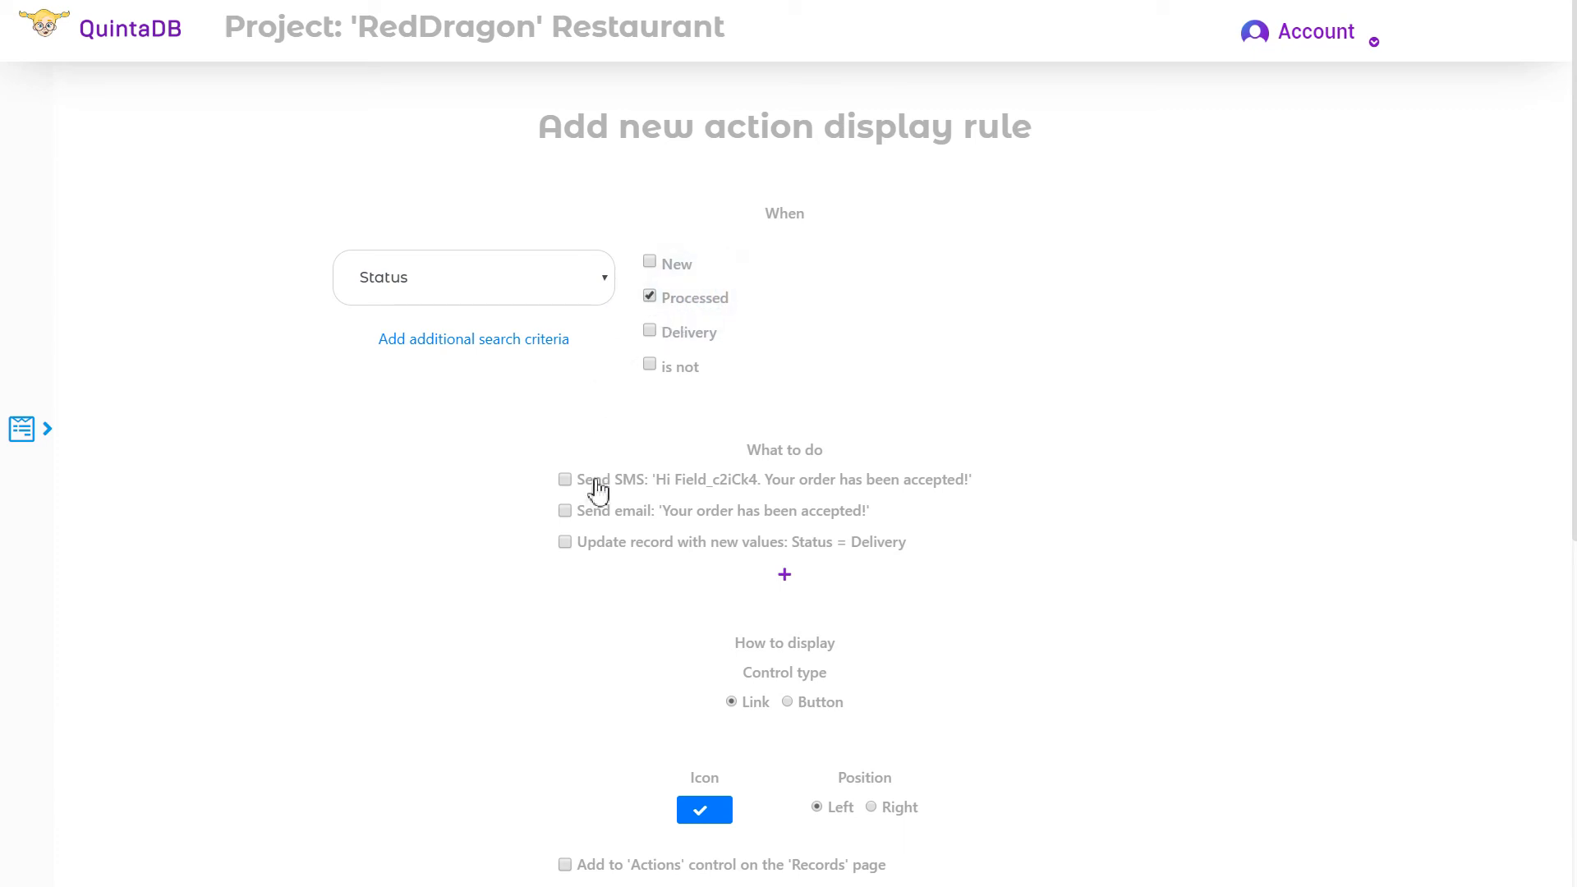
left_click(567, 514)
left_click(570, 548)
Display the action as a blue button with a car icon.
scroll(739, 633, "down", 4)
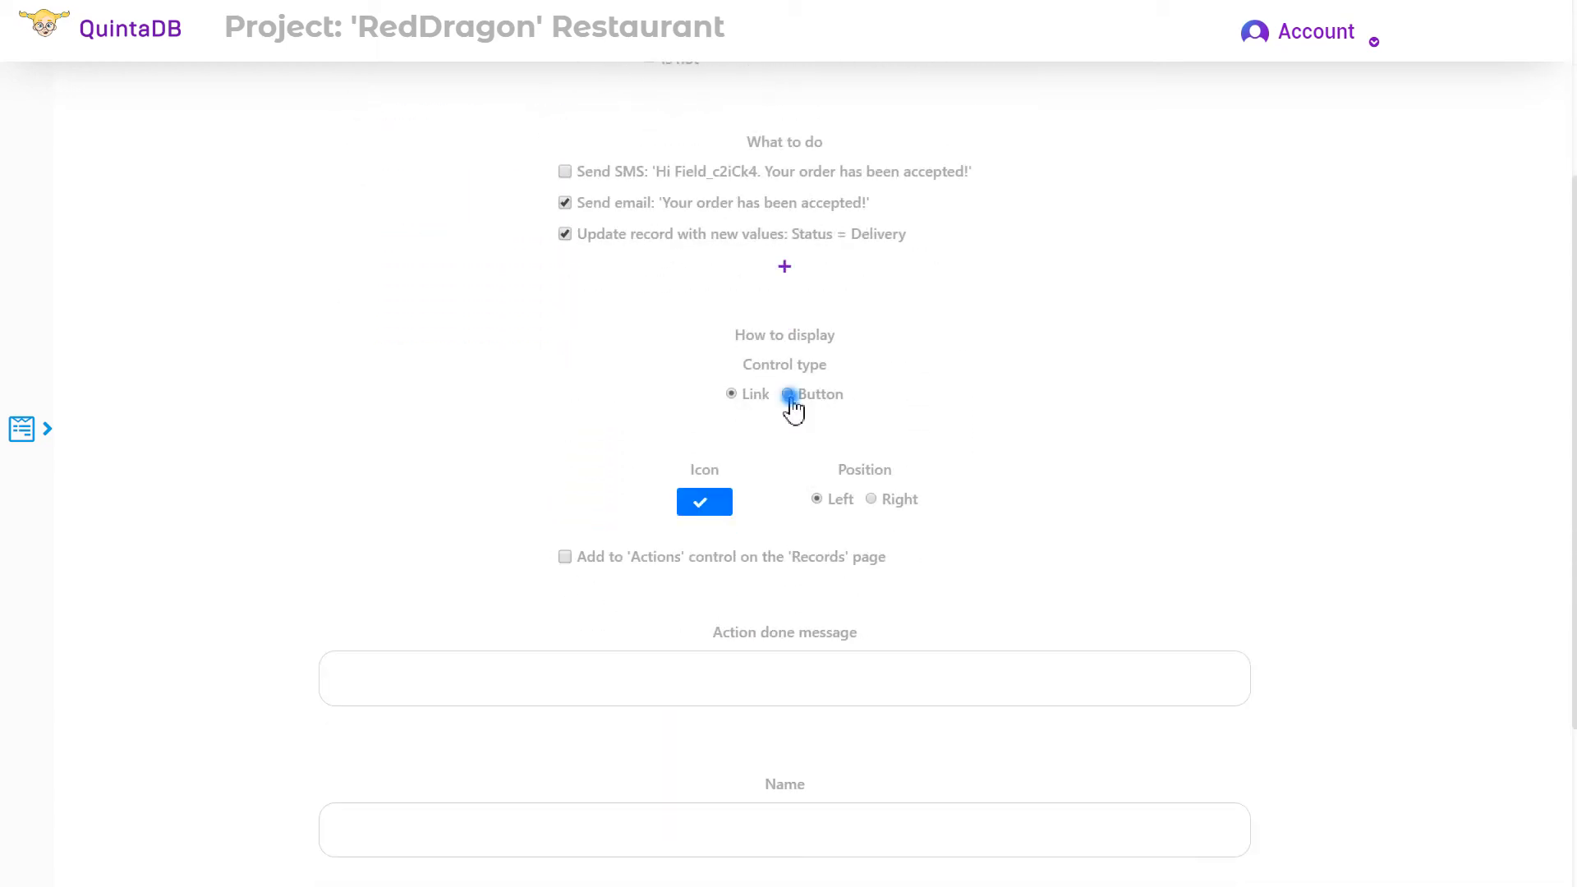
left_click(788, 395)
left_click(579, 609)
scroll(616, 566, "down", 5)
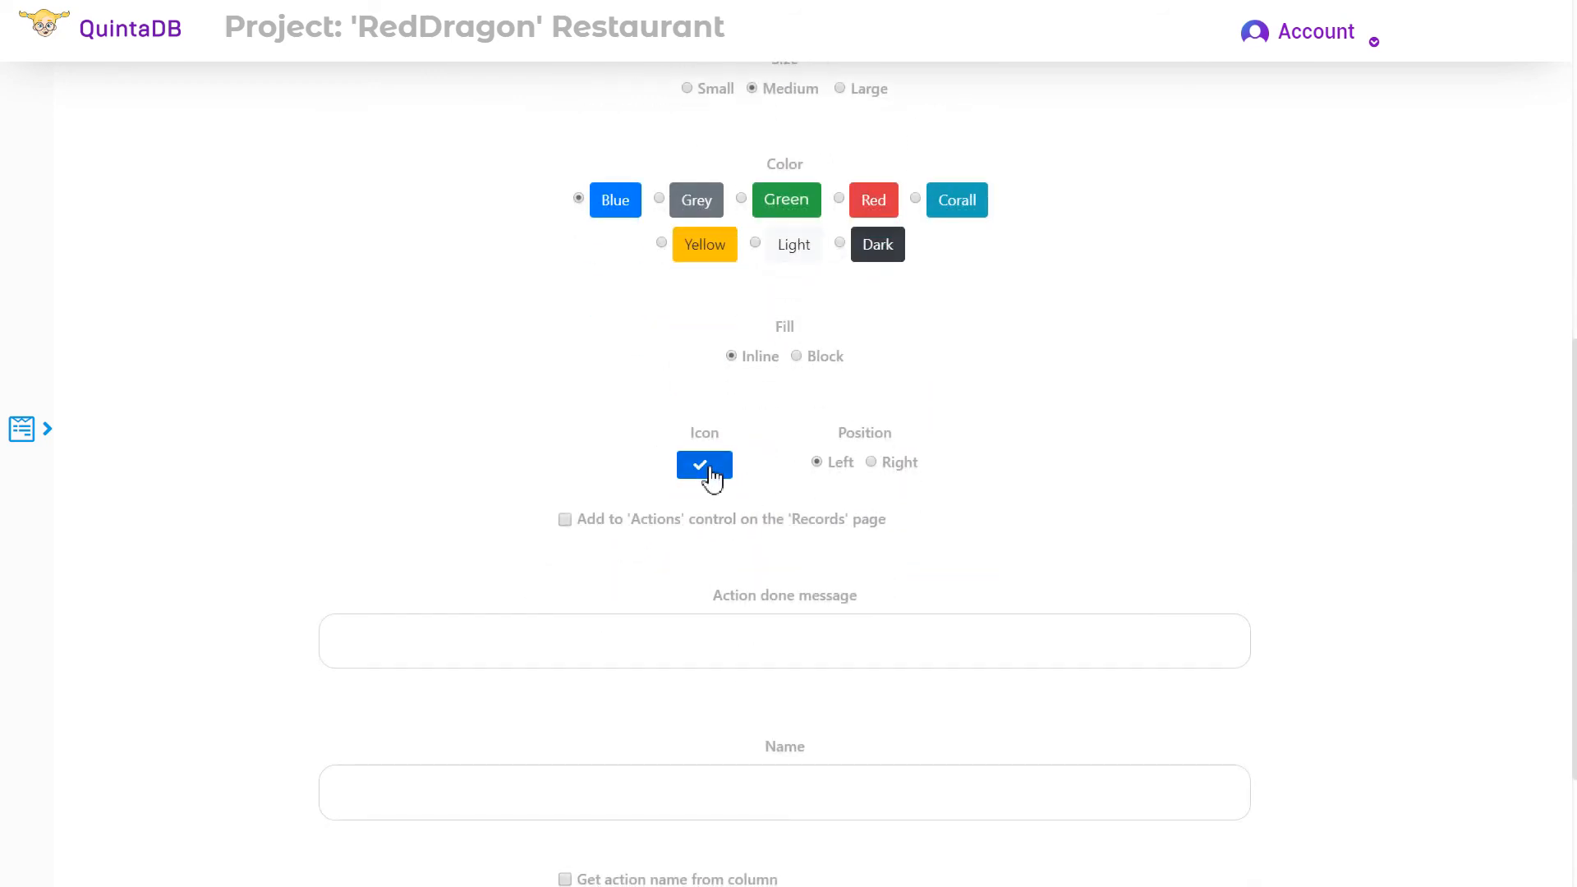
left_click(708, 467)
left_click(661, 512)
left_click(661, 512)
left_click(684, 585)
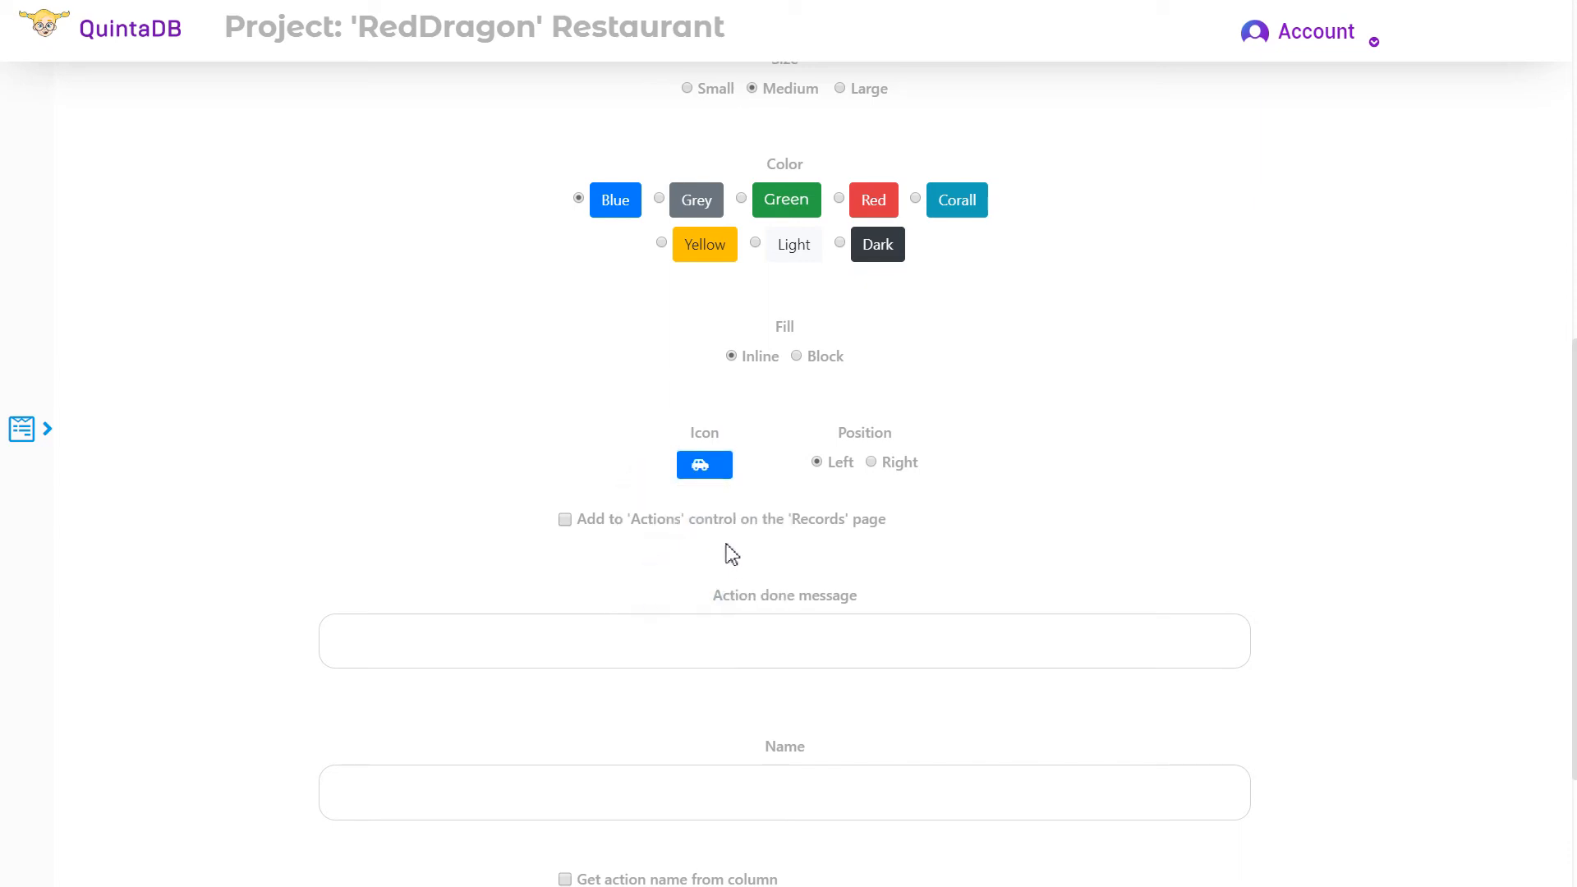
Add the action to the 'Actions' control, set its done message to "Success" and its name to "Send order", and save the rule.
left_click(566, 526)
scroll(760, 639, "down", 3)
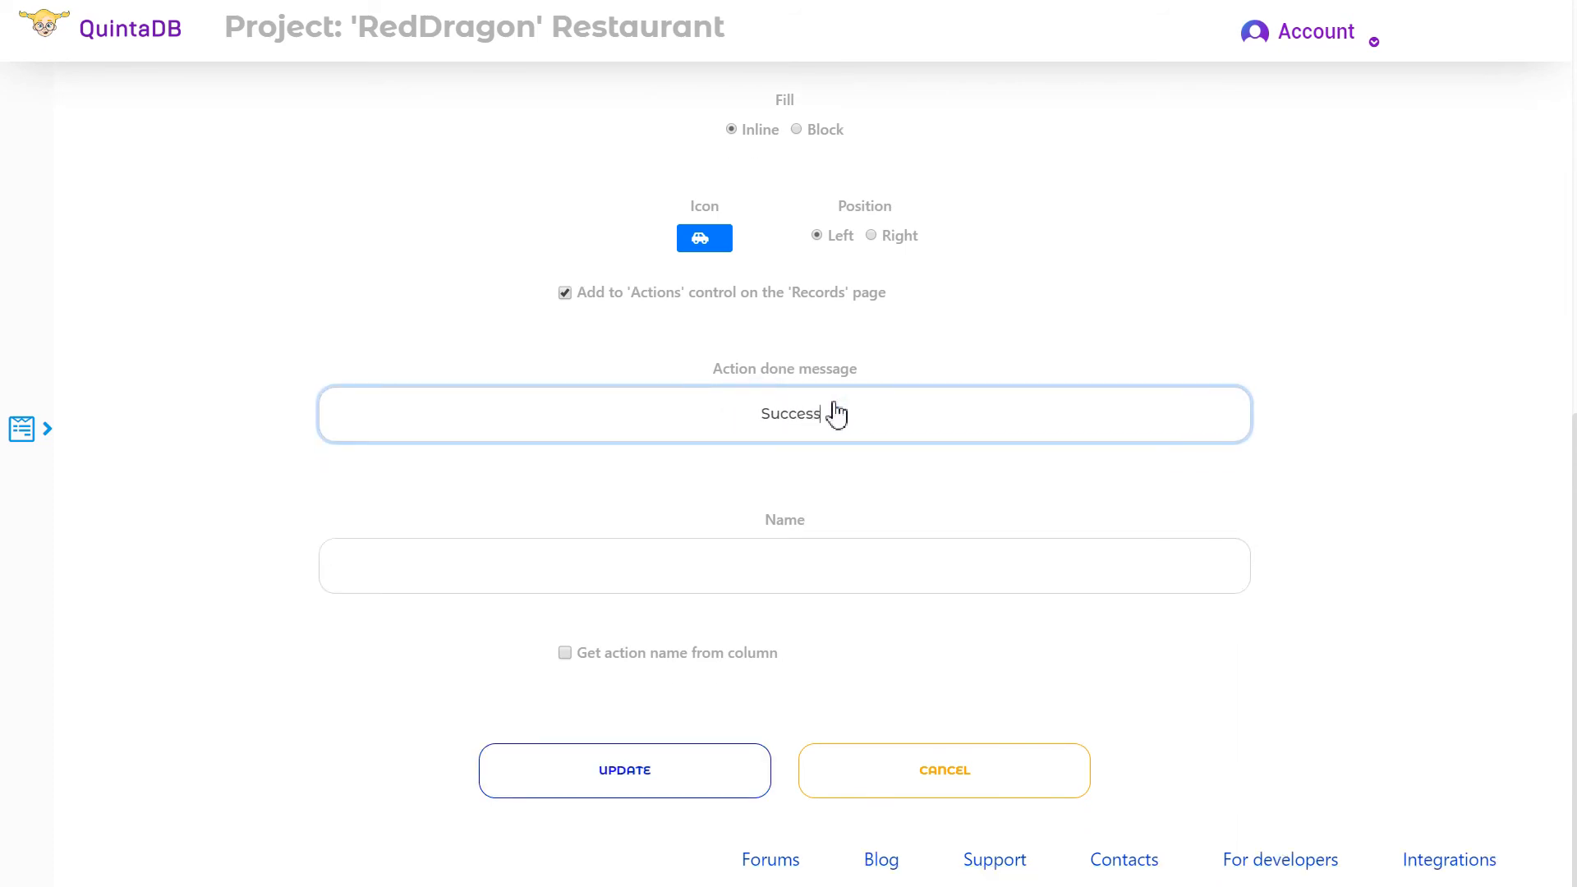
left_click(779, 547)
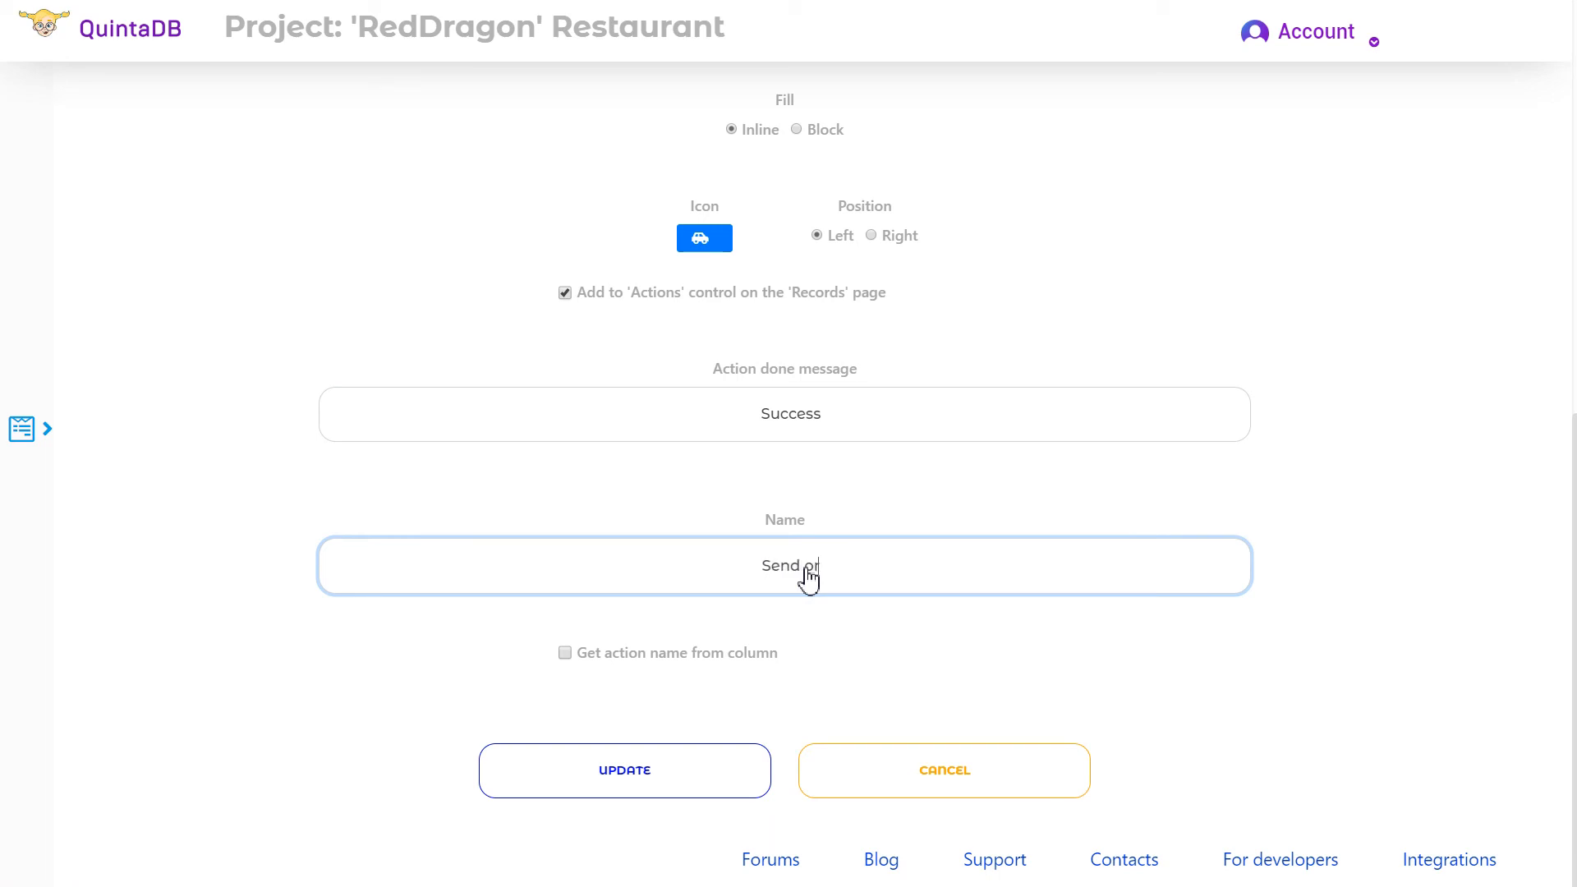
left_click(938, 635)
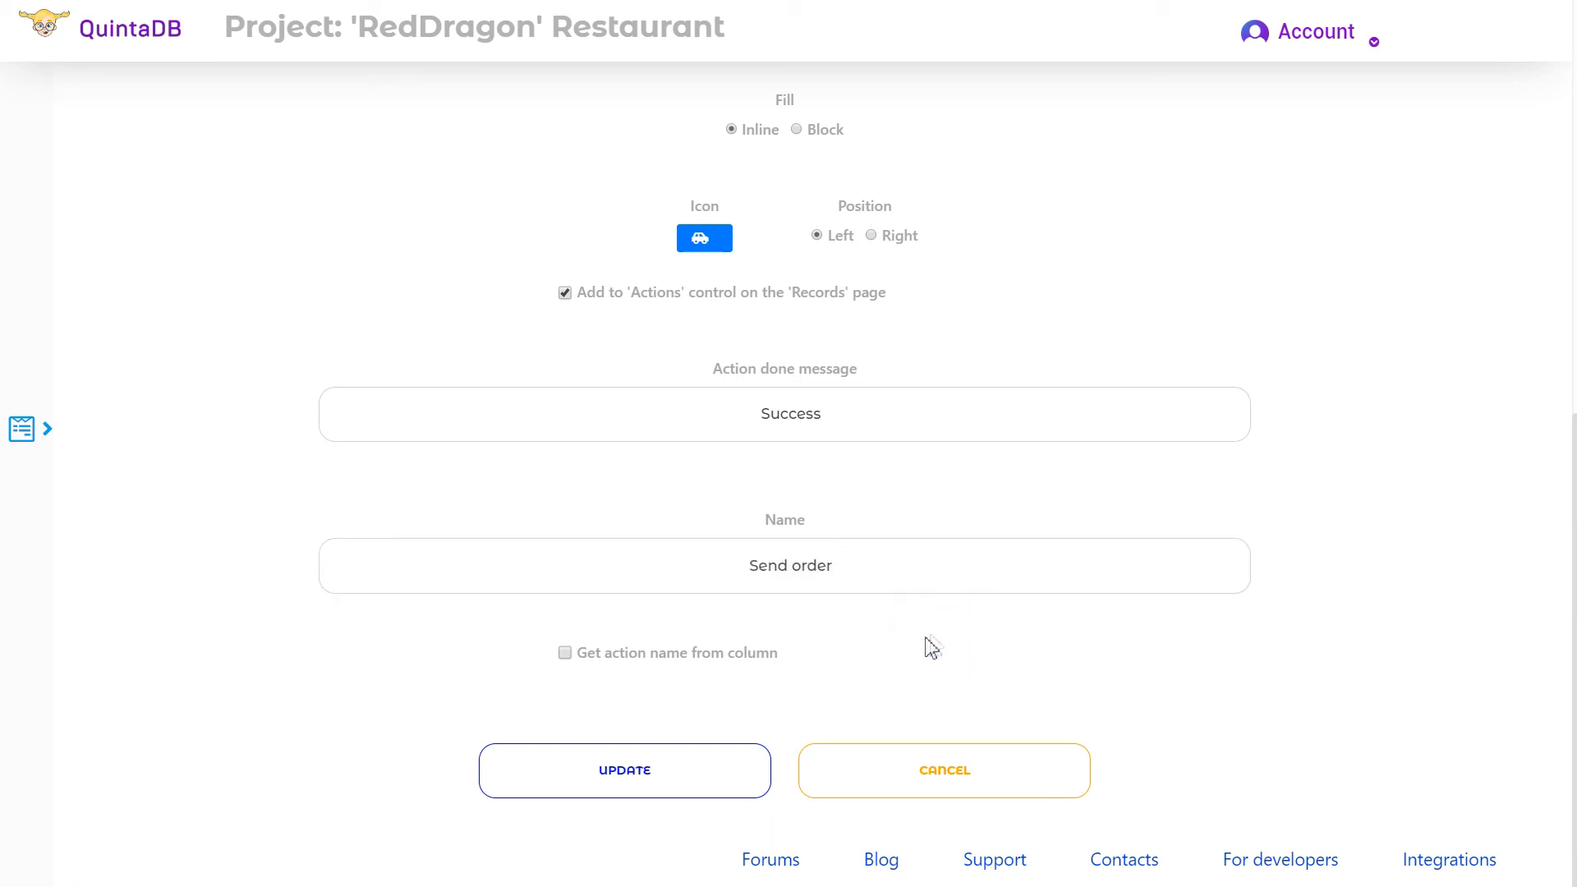
left_click(708, 773)
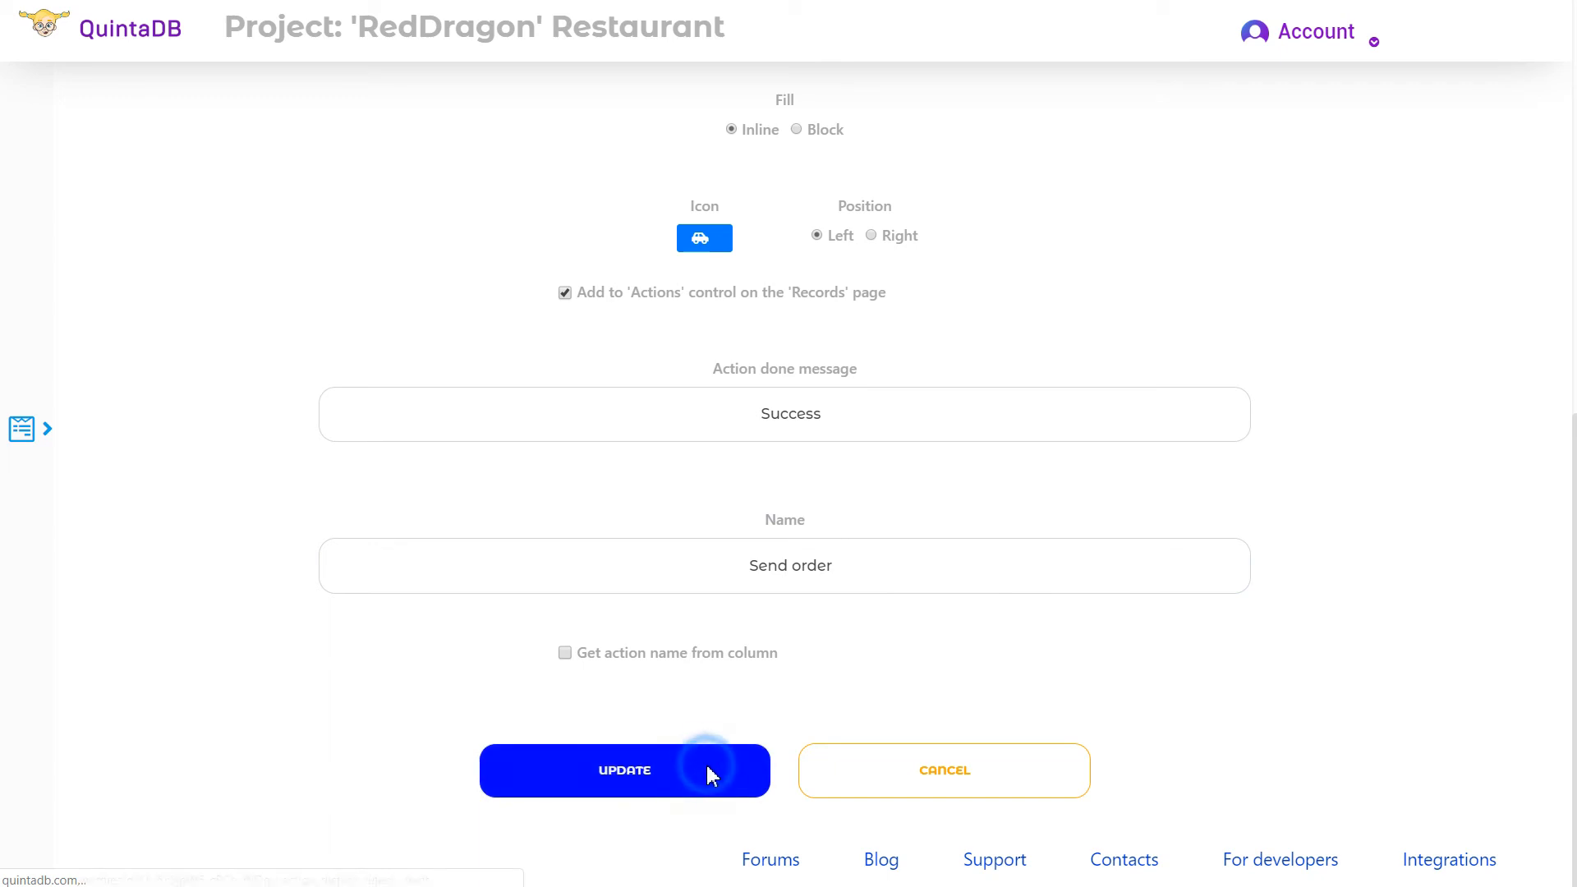
Open the Make your order records and run Send order on the first record.
left_click(28, 429)
left_click(109, 188)
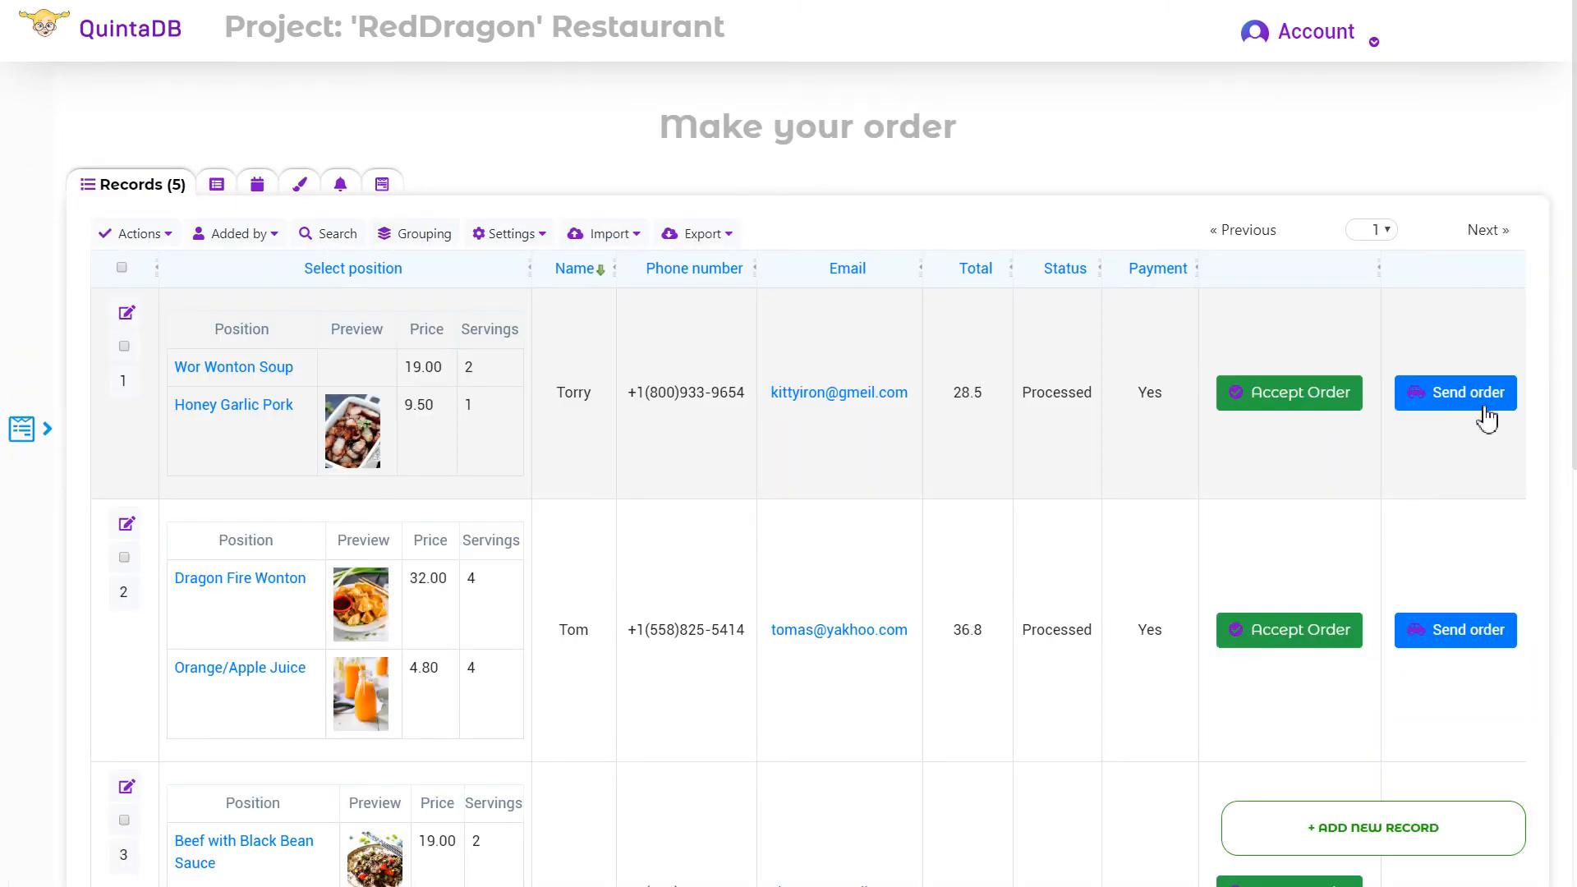
scroll(1470, 427, "down", 9)
scroll(1404, 485, "up", 6)
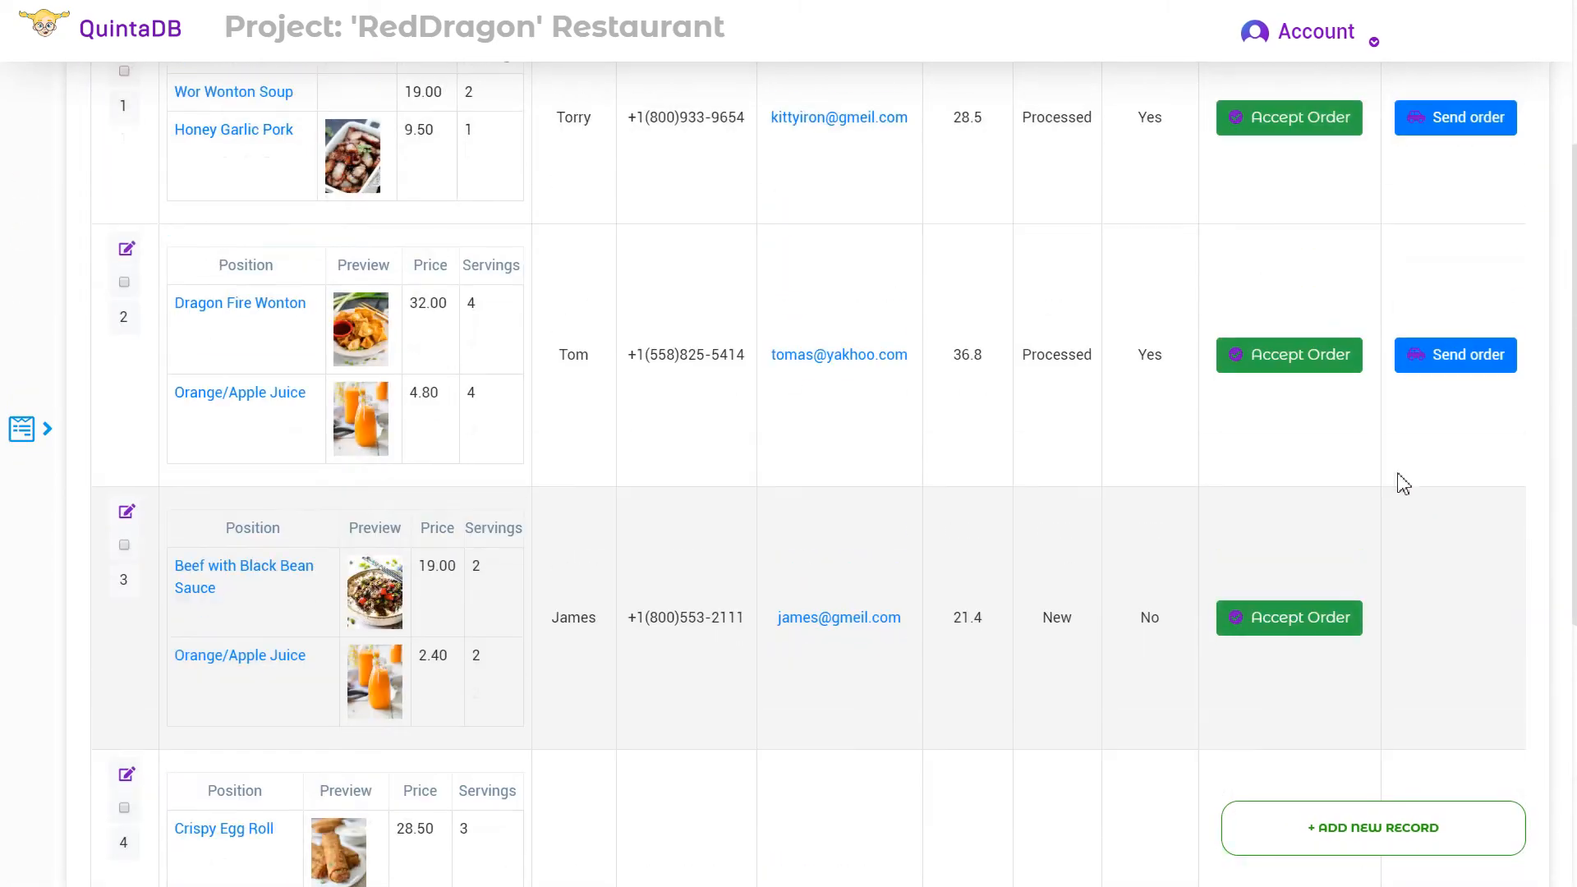
scroll(1331, 505, "up", 3)
left_click(1455, 395)
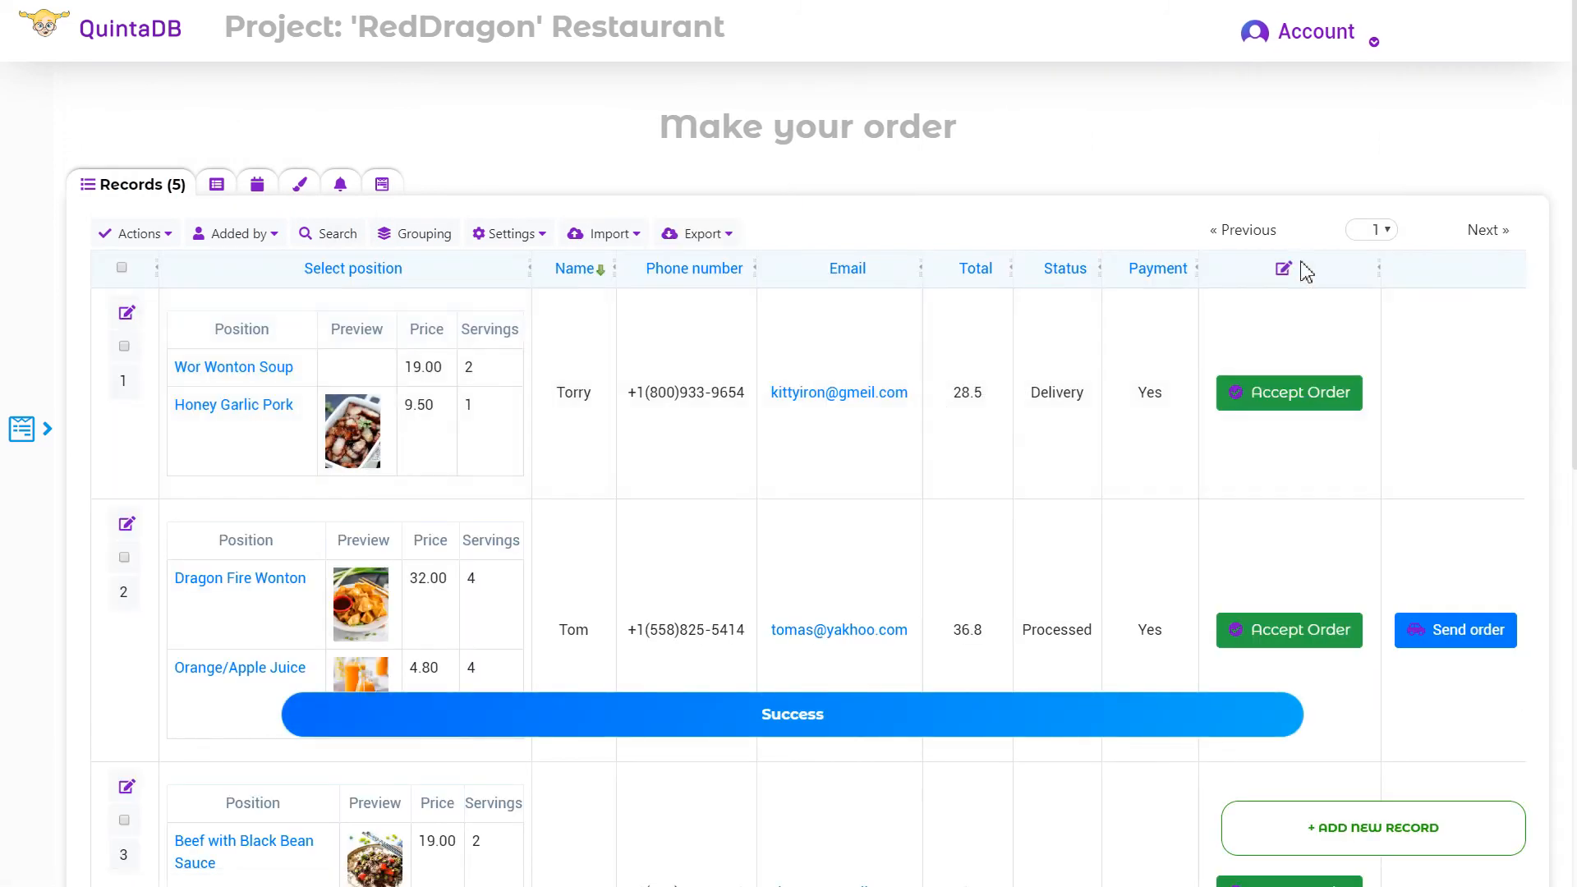
Add a display rule to the Accept Order field for Status New that runs the Status = Processed, Payment = Yes update.
left_click(1284, 275)
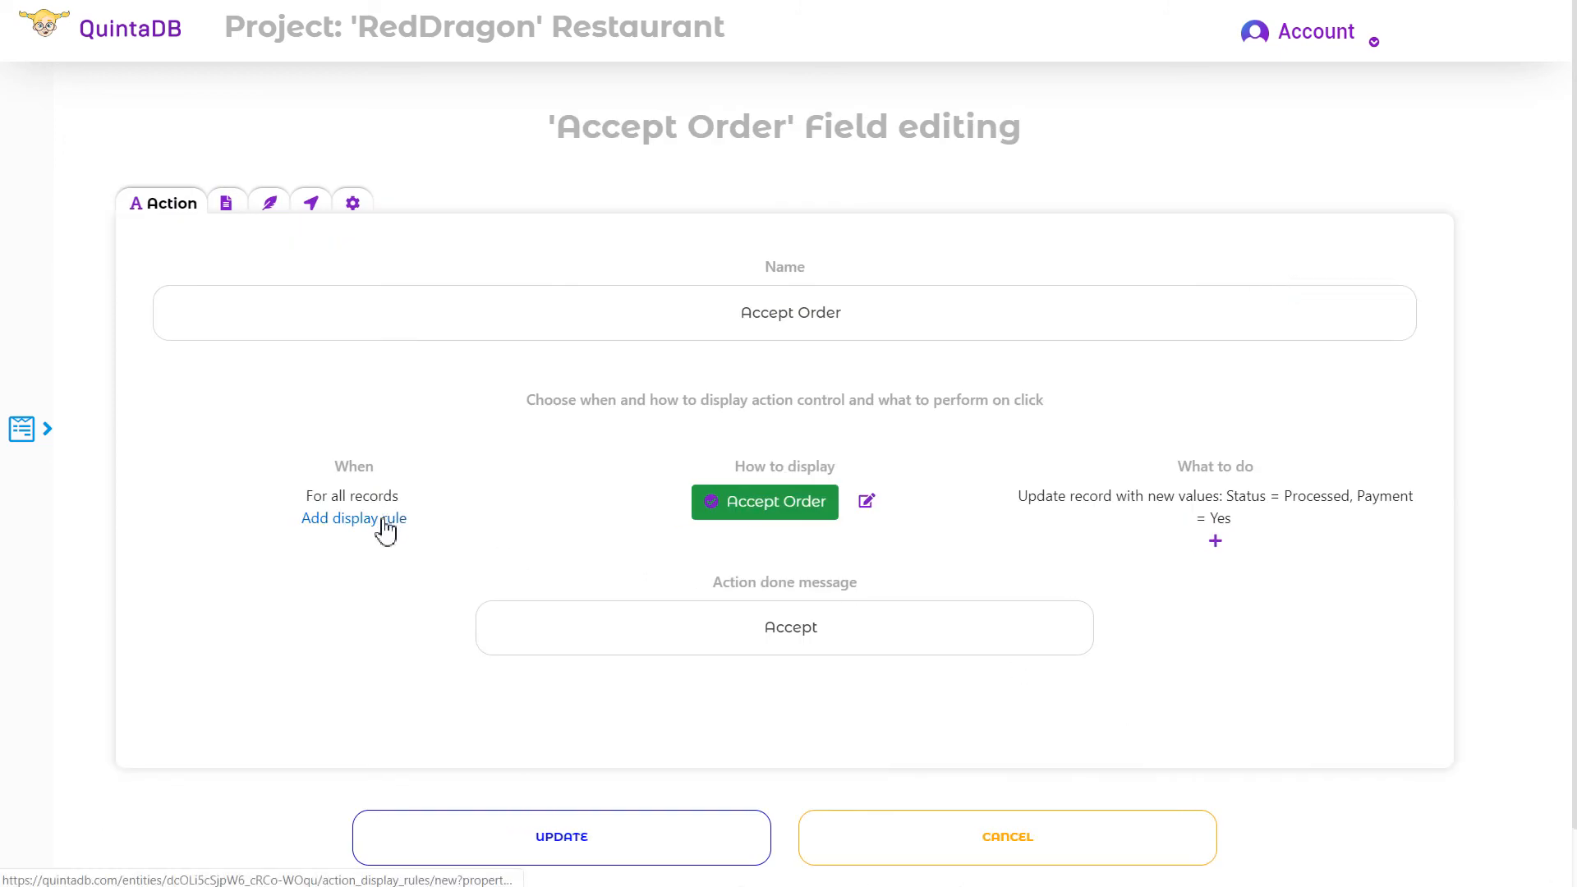
left_click(386, 529)
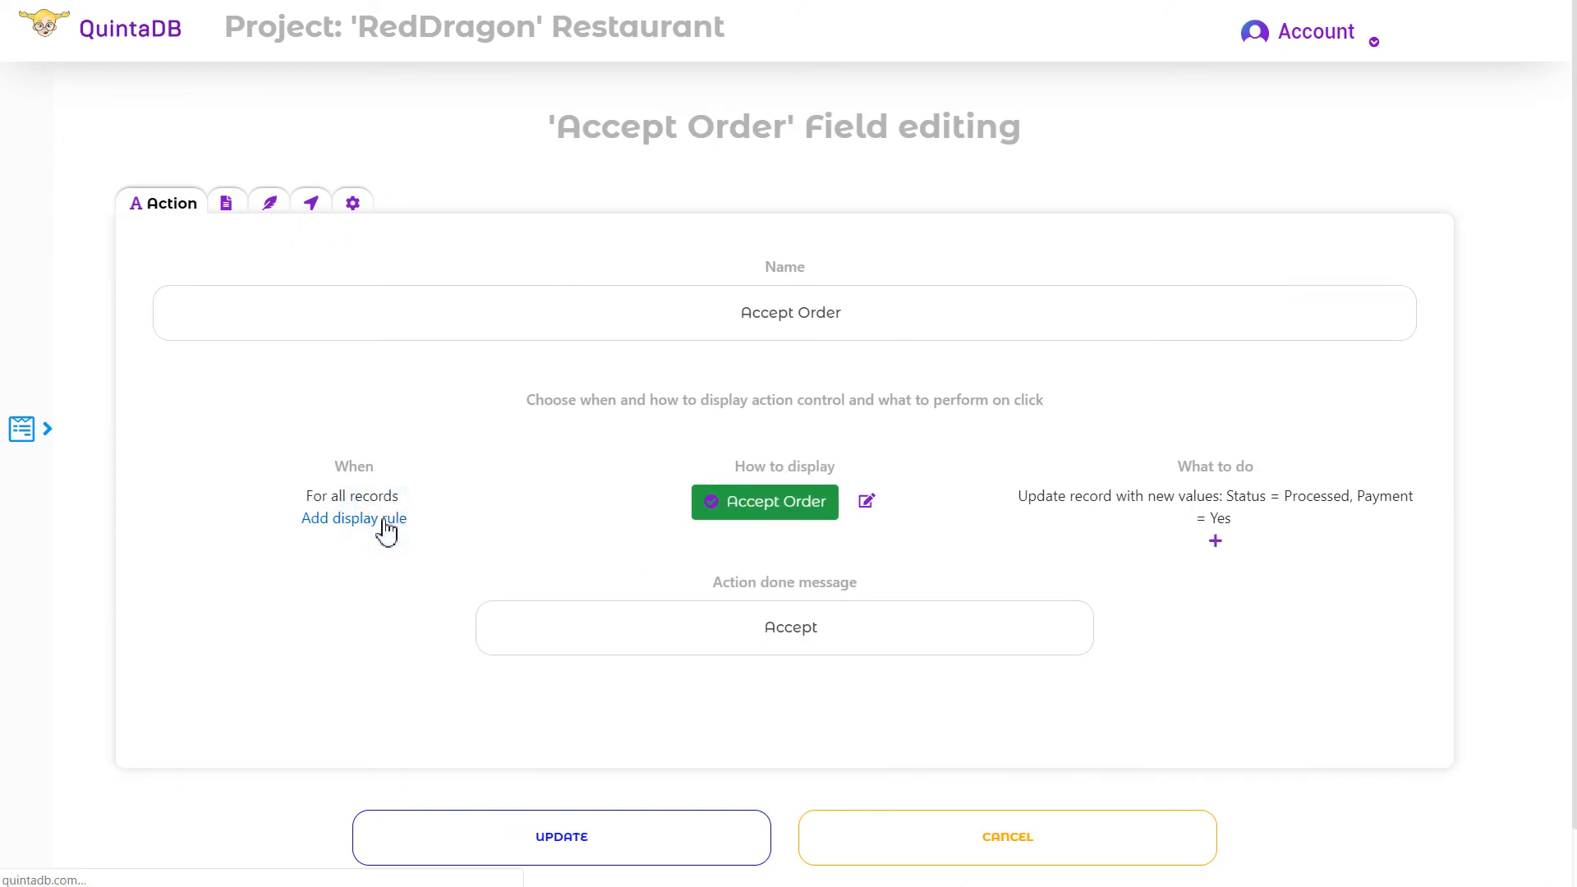
left_click(610, 266)
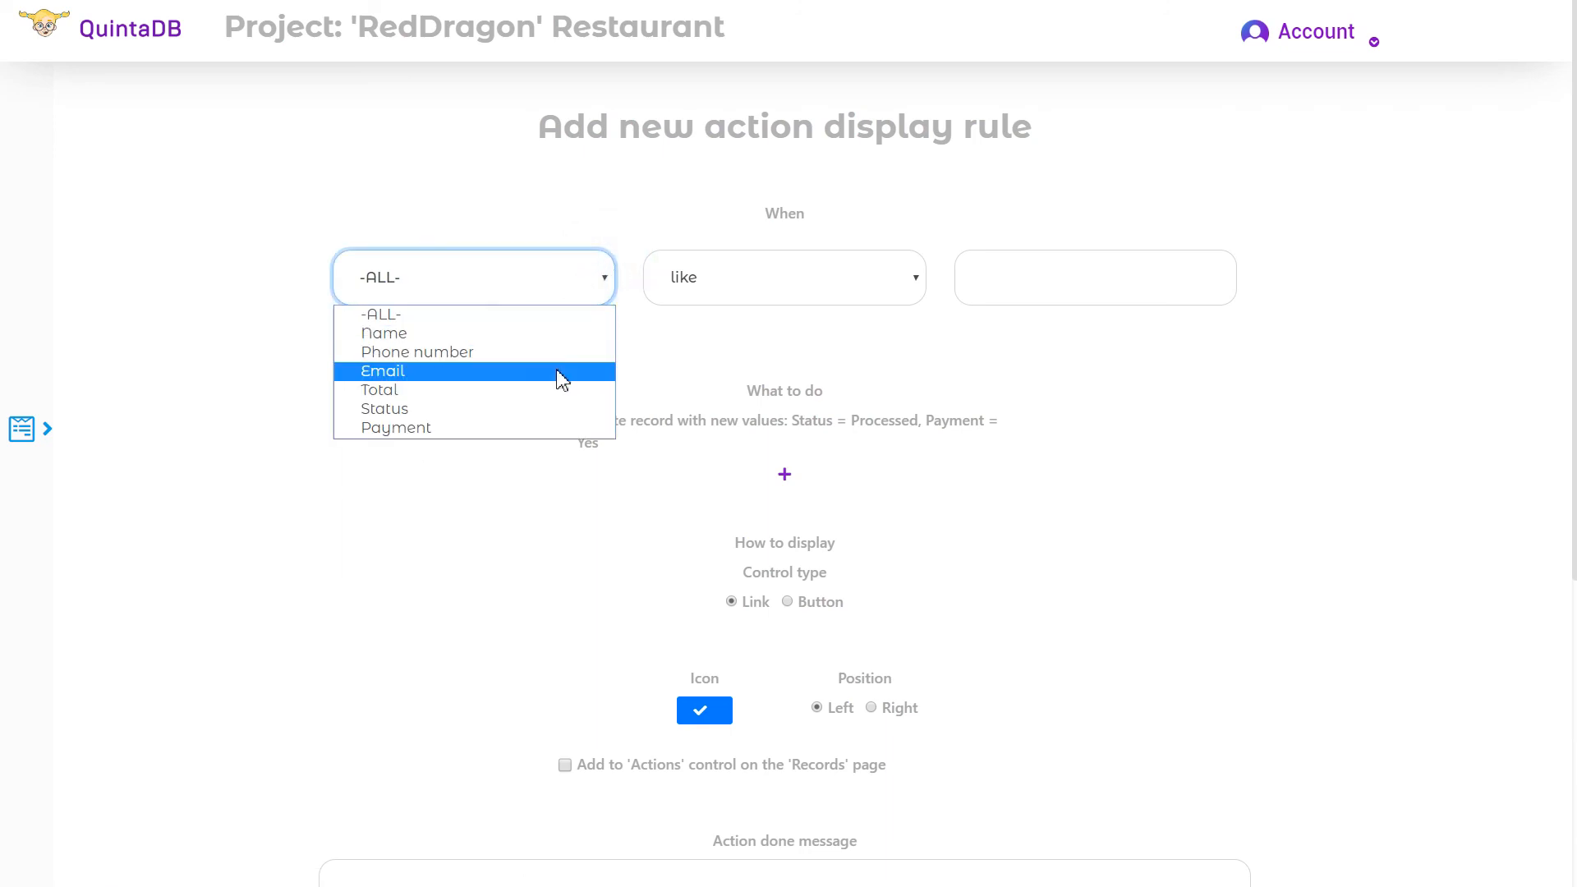
left_click(553, 408)
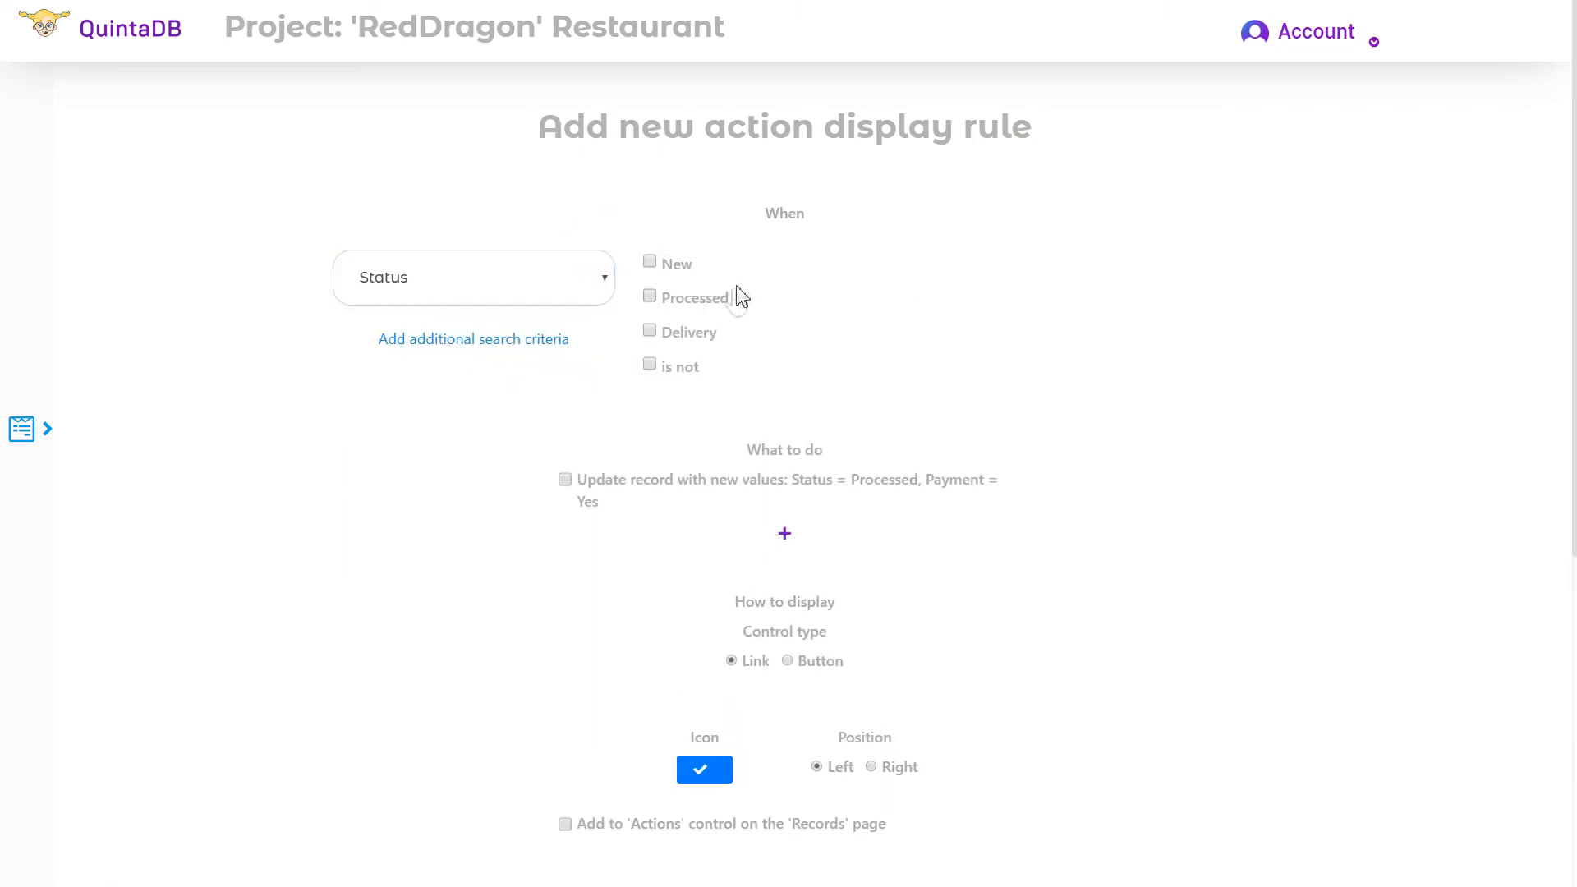
left_click(649, 263)
left_click(565, 479)
scroll(722, 595, "down", 5)
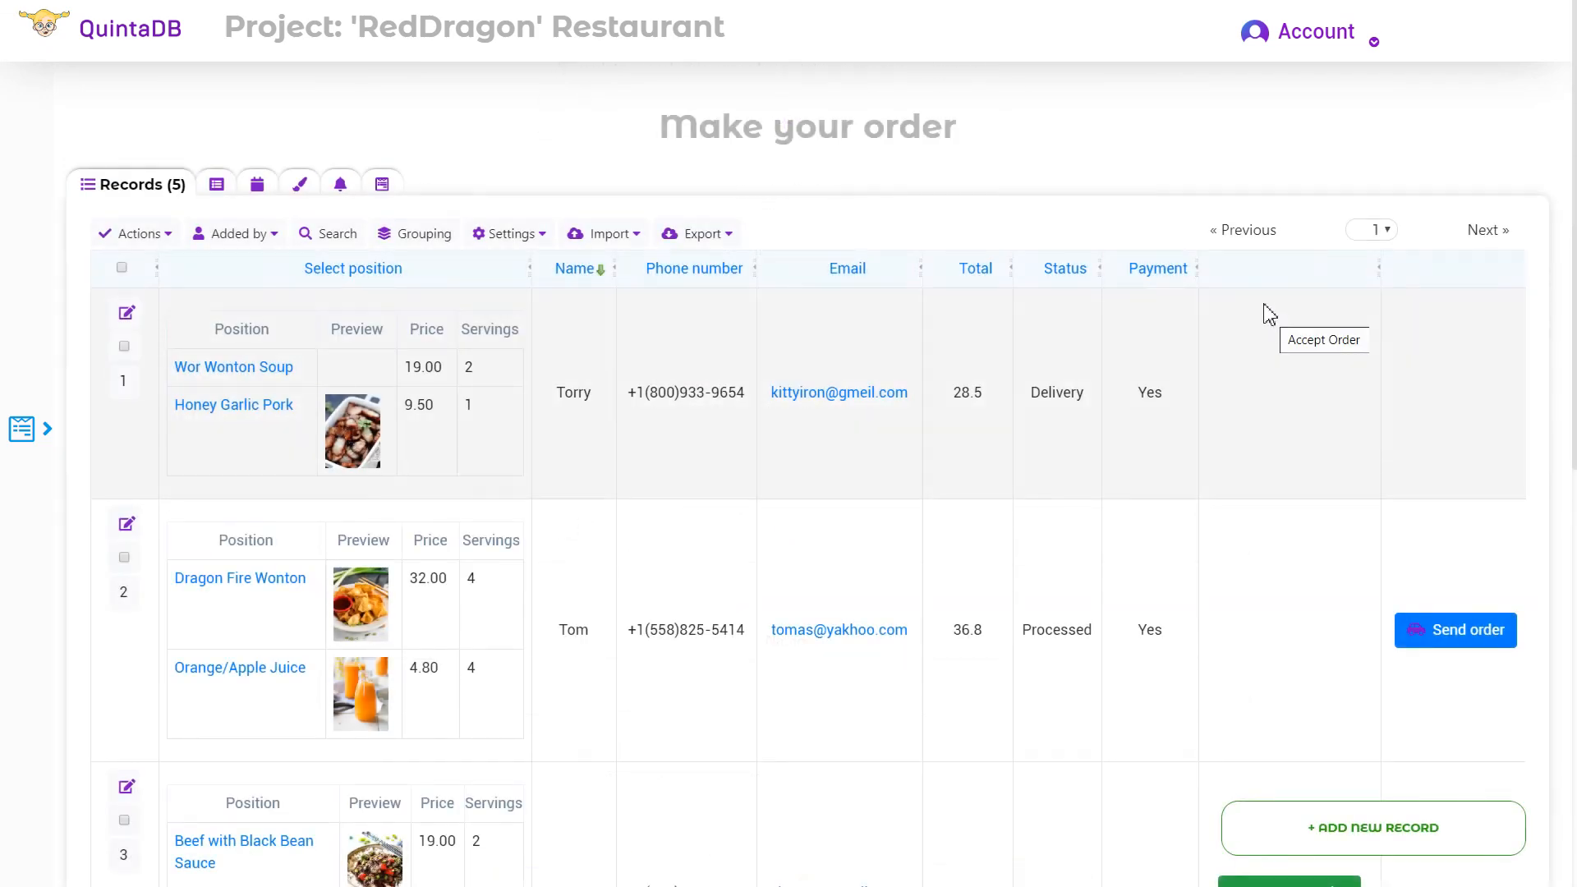
Check which records offer the Accept order button, and accept the third order.
scroll(1274, 342, "down", 9)
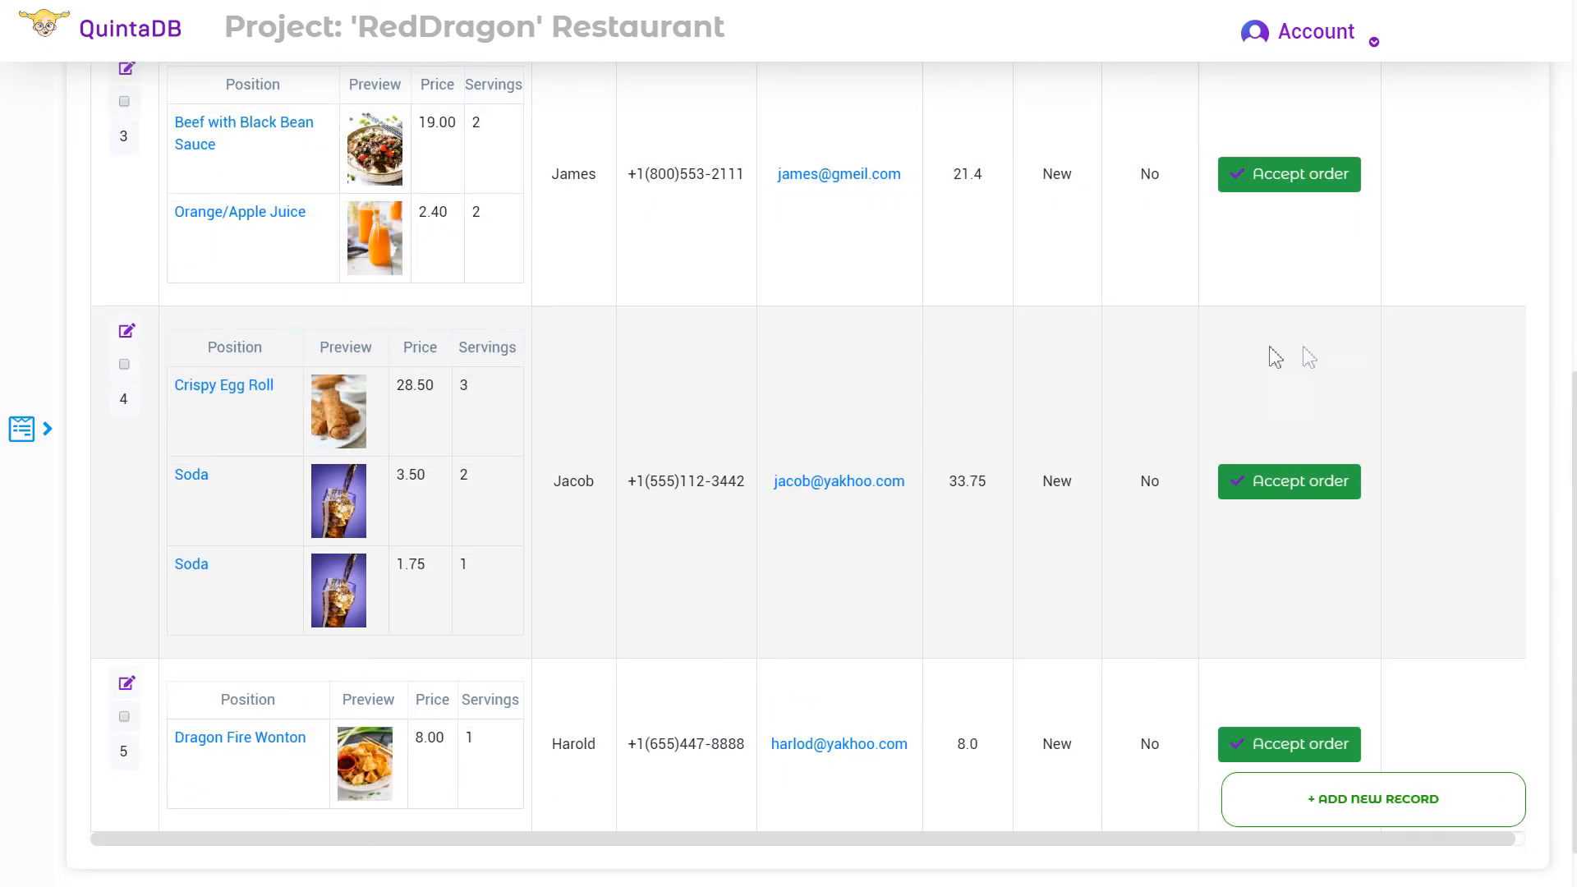
scroll(1191, 546, "down", 1)
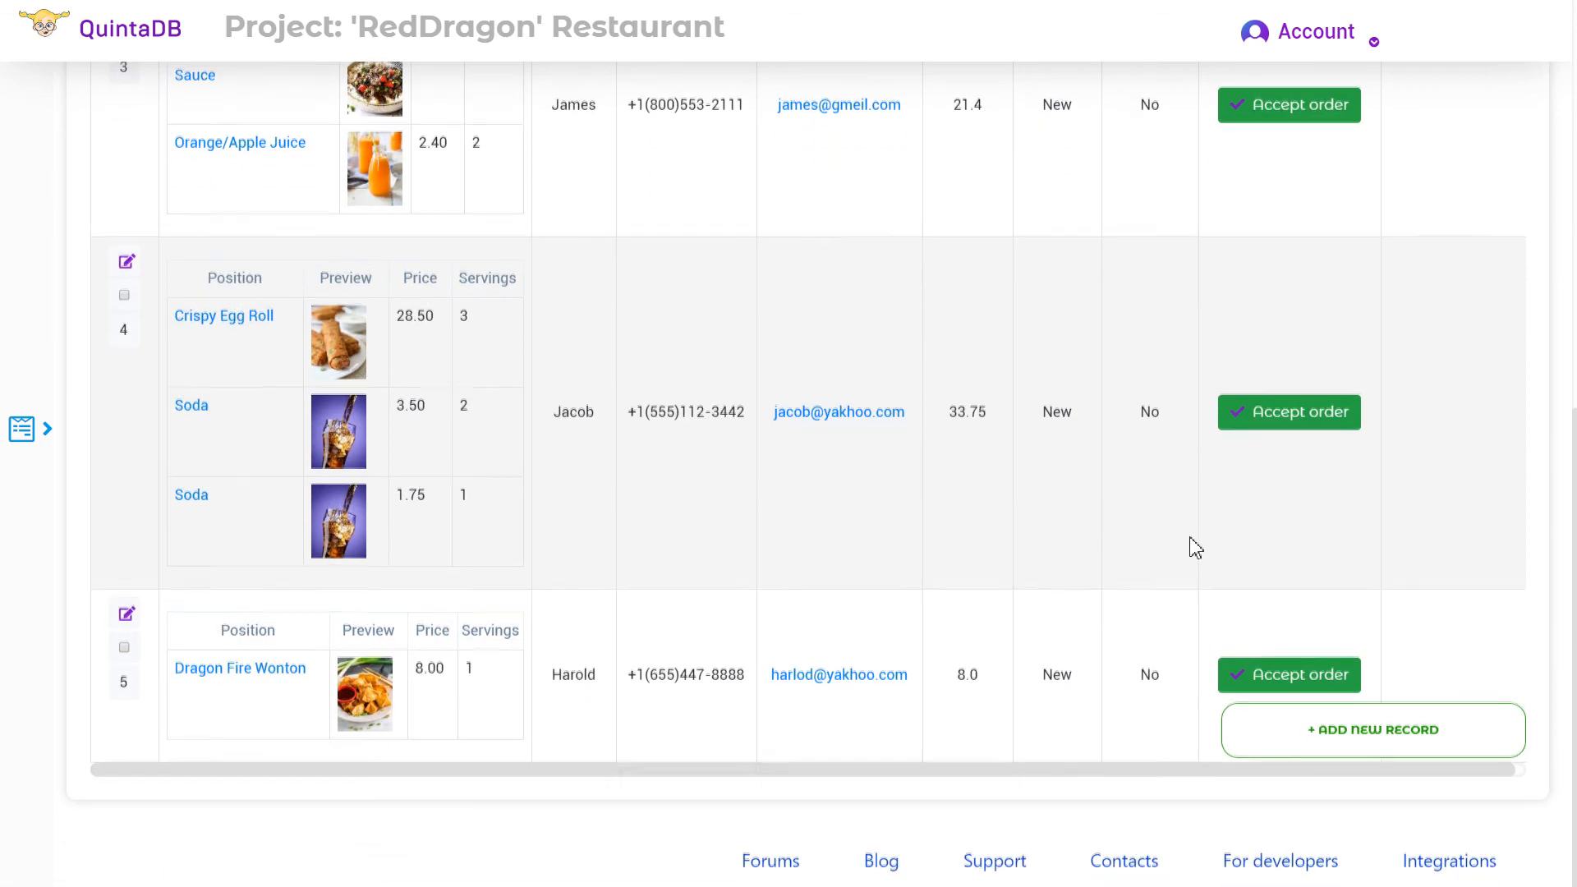
scroll(1208, 553, "up", 6)
scroll(1232, 526, "down", 2)
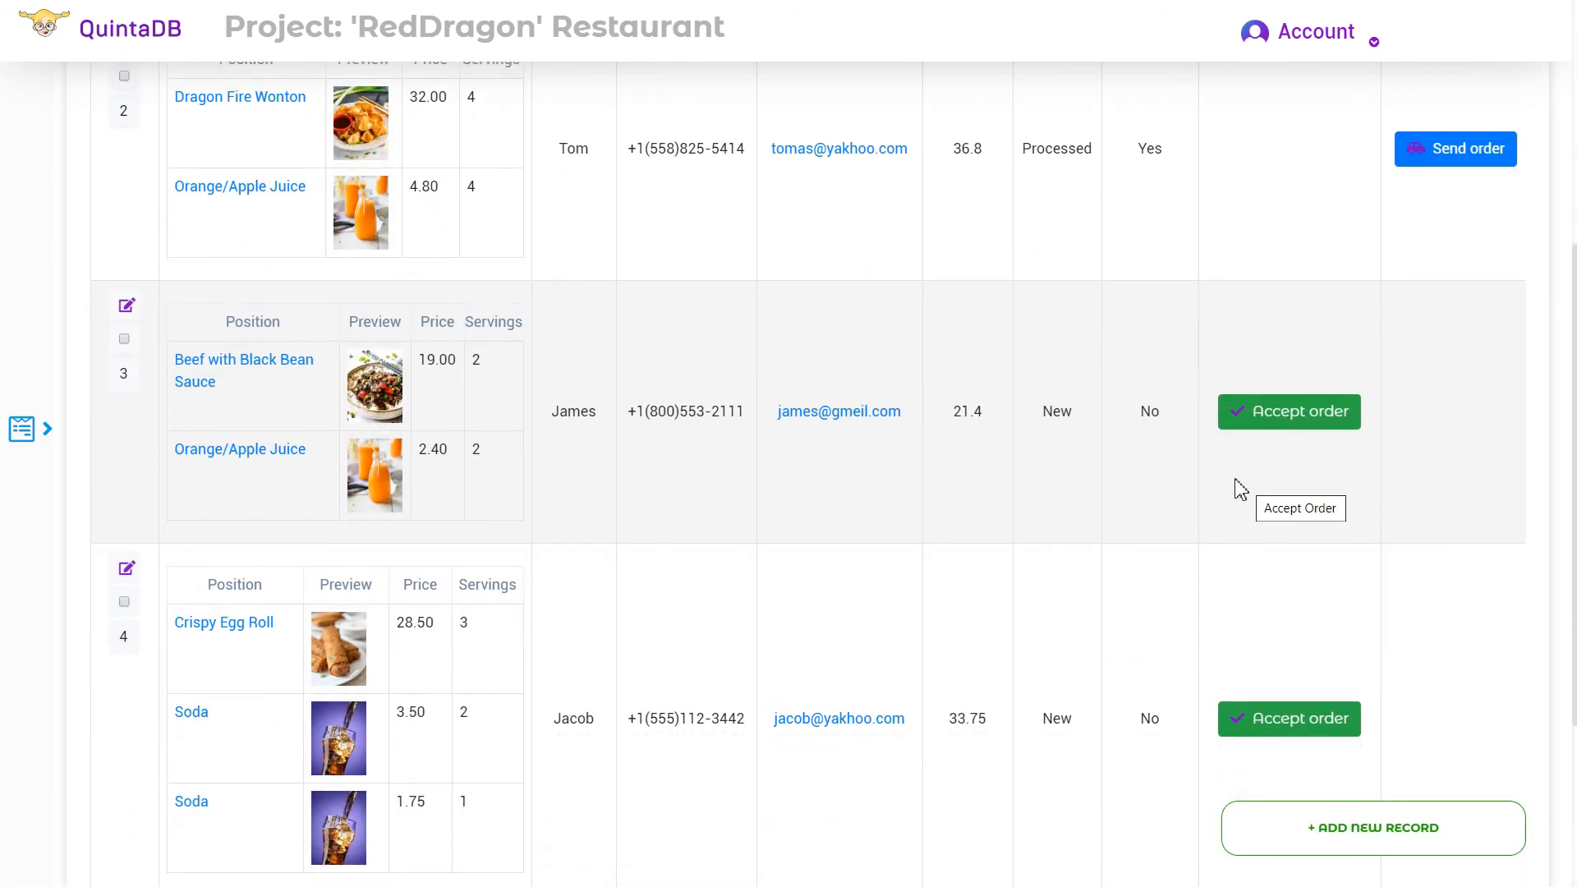
scroll(1257, 460, "down", 1)
left_click(1272, 312)
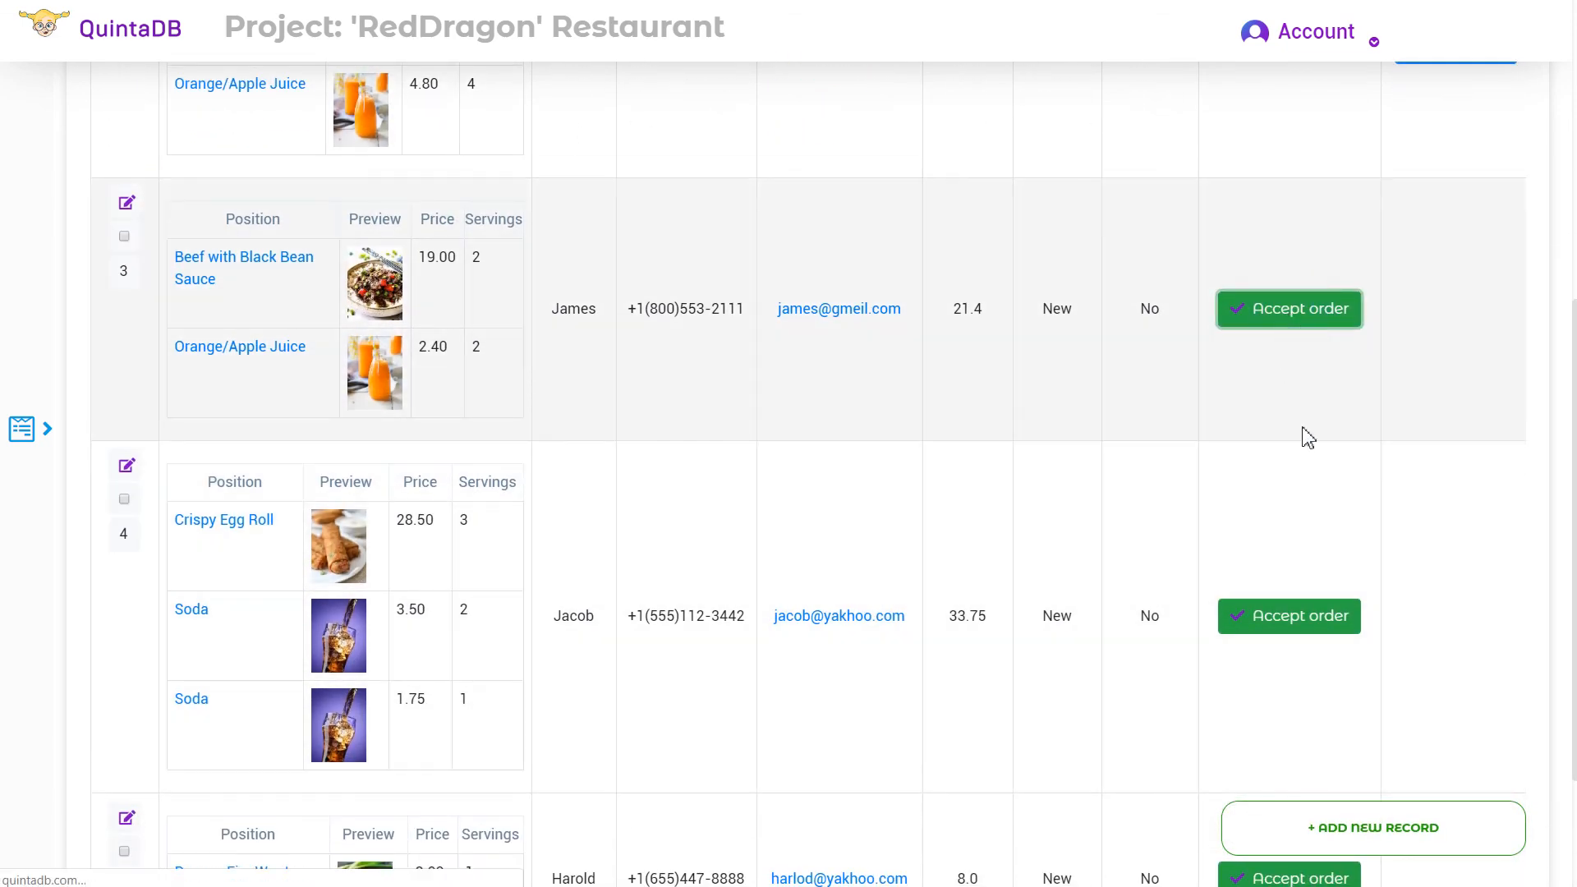
scroll(1295, 433, "down", 6)
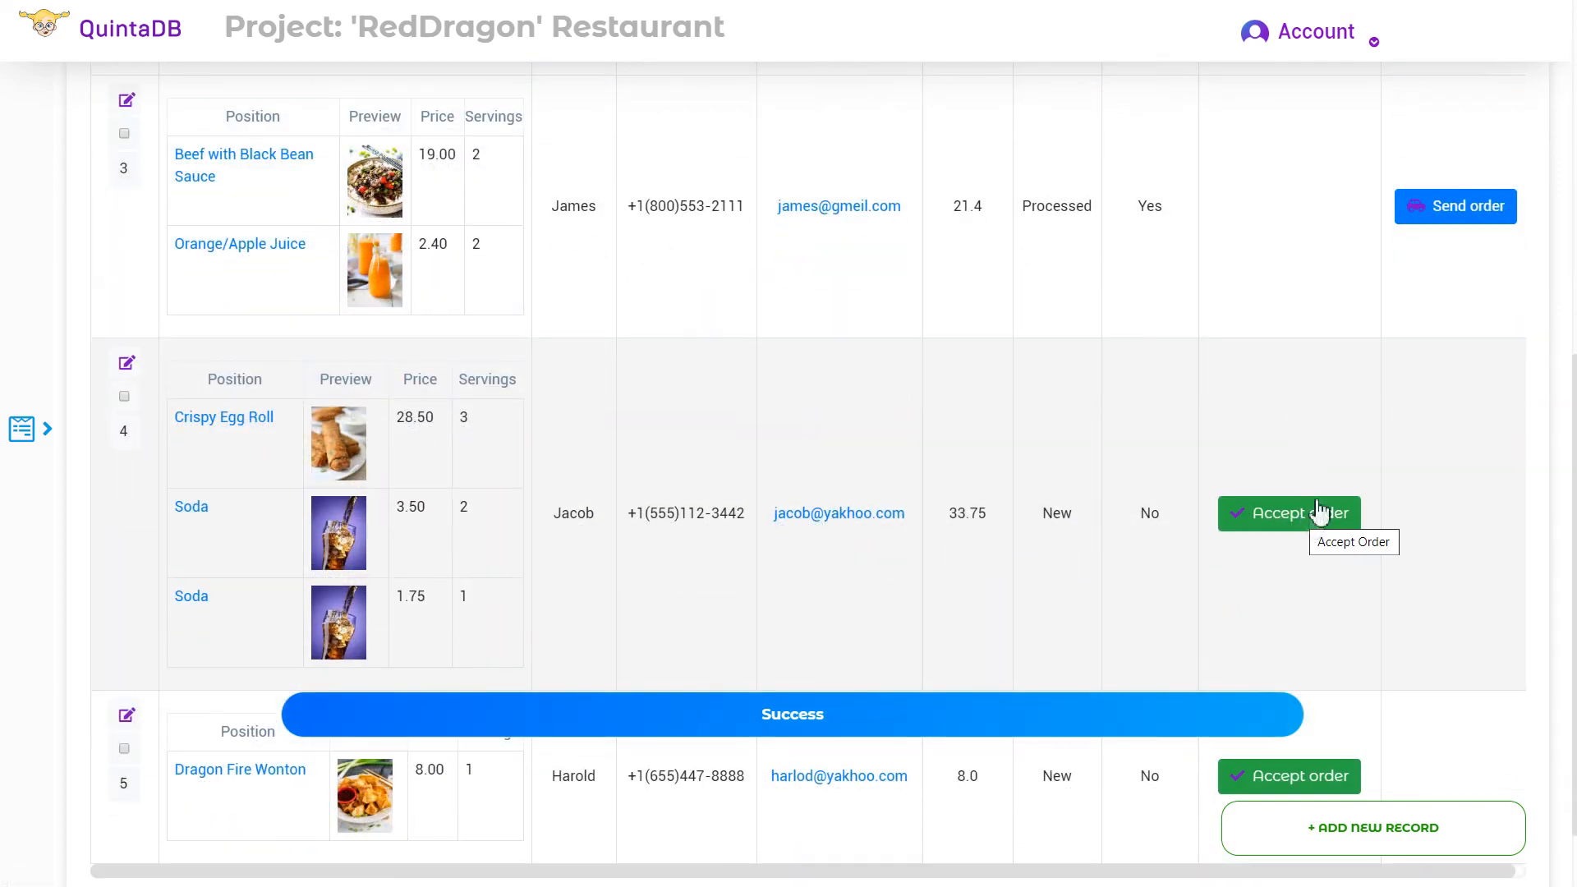
left_click(1314, 517)
Select the second and third orders and run Send order on both as a bulk action.
scroll(1315, 525, "up", 5)
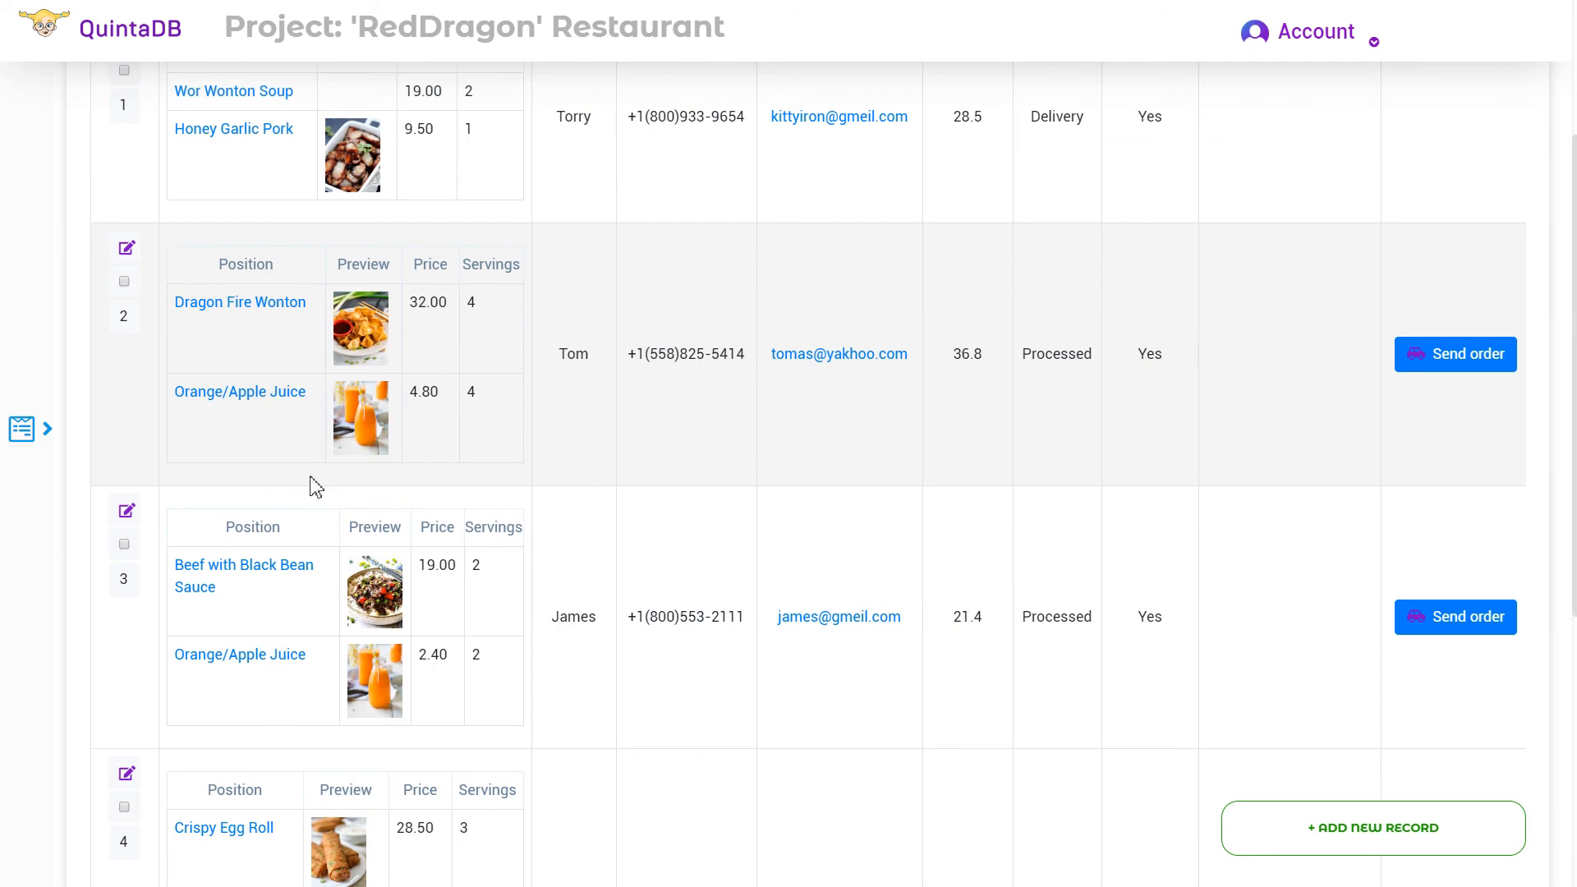
left_click(124, 544)
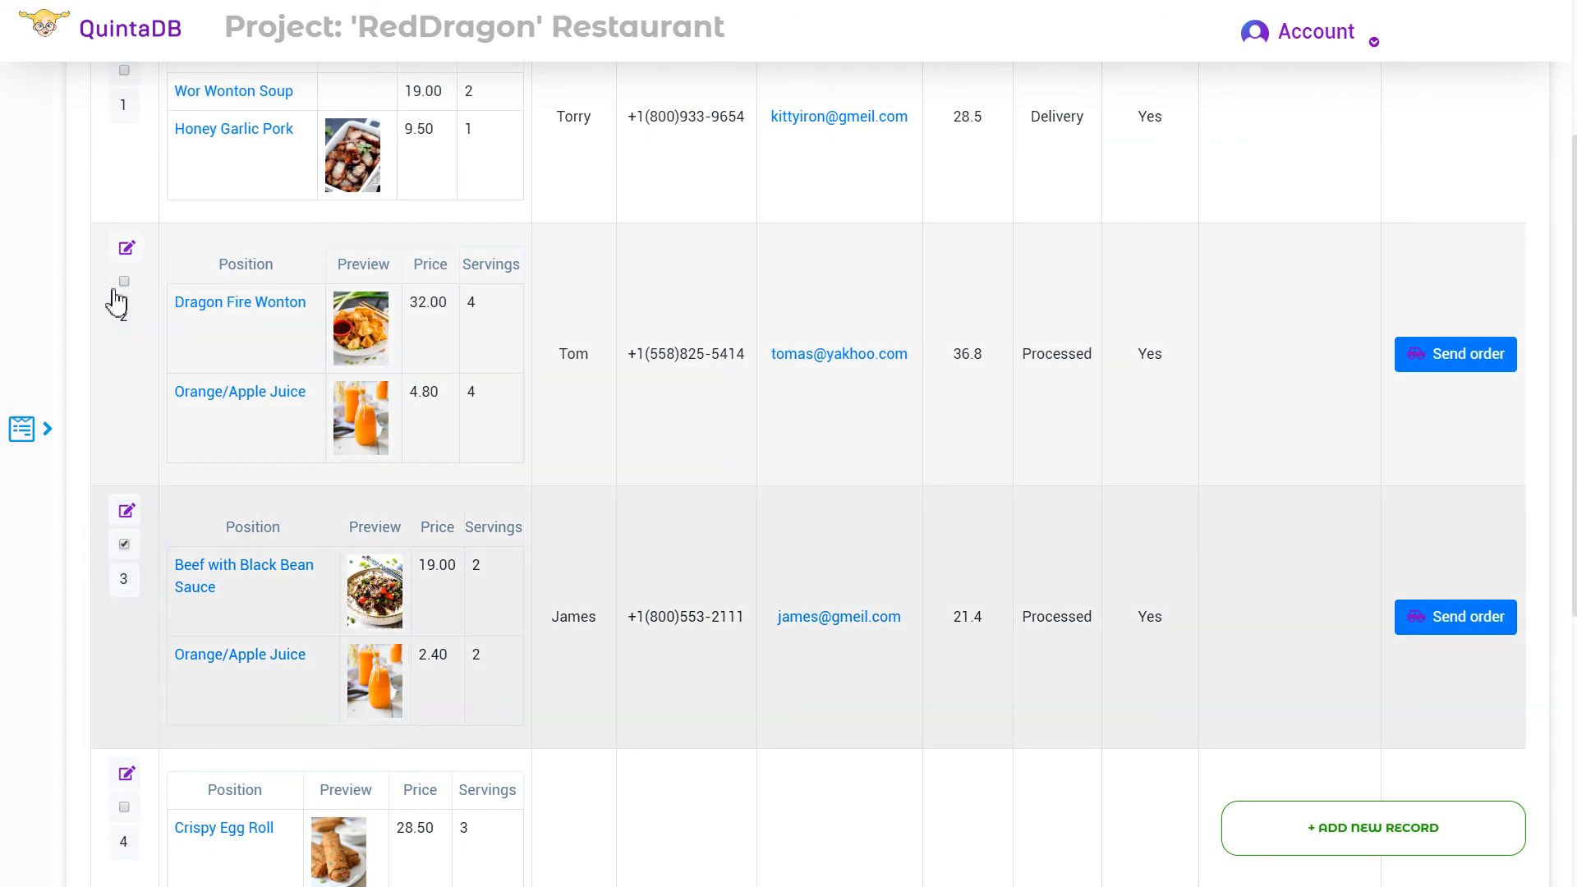
left_click(125, 281)
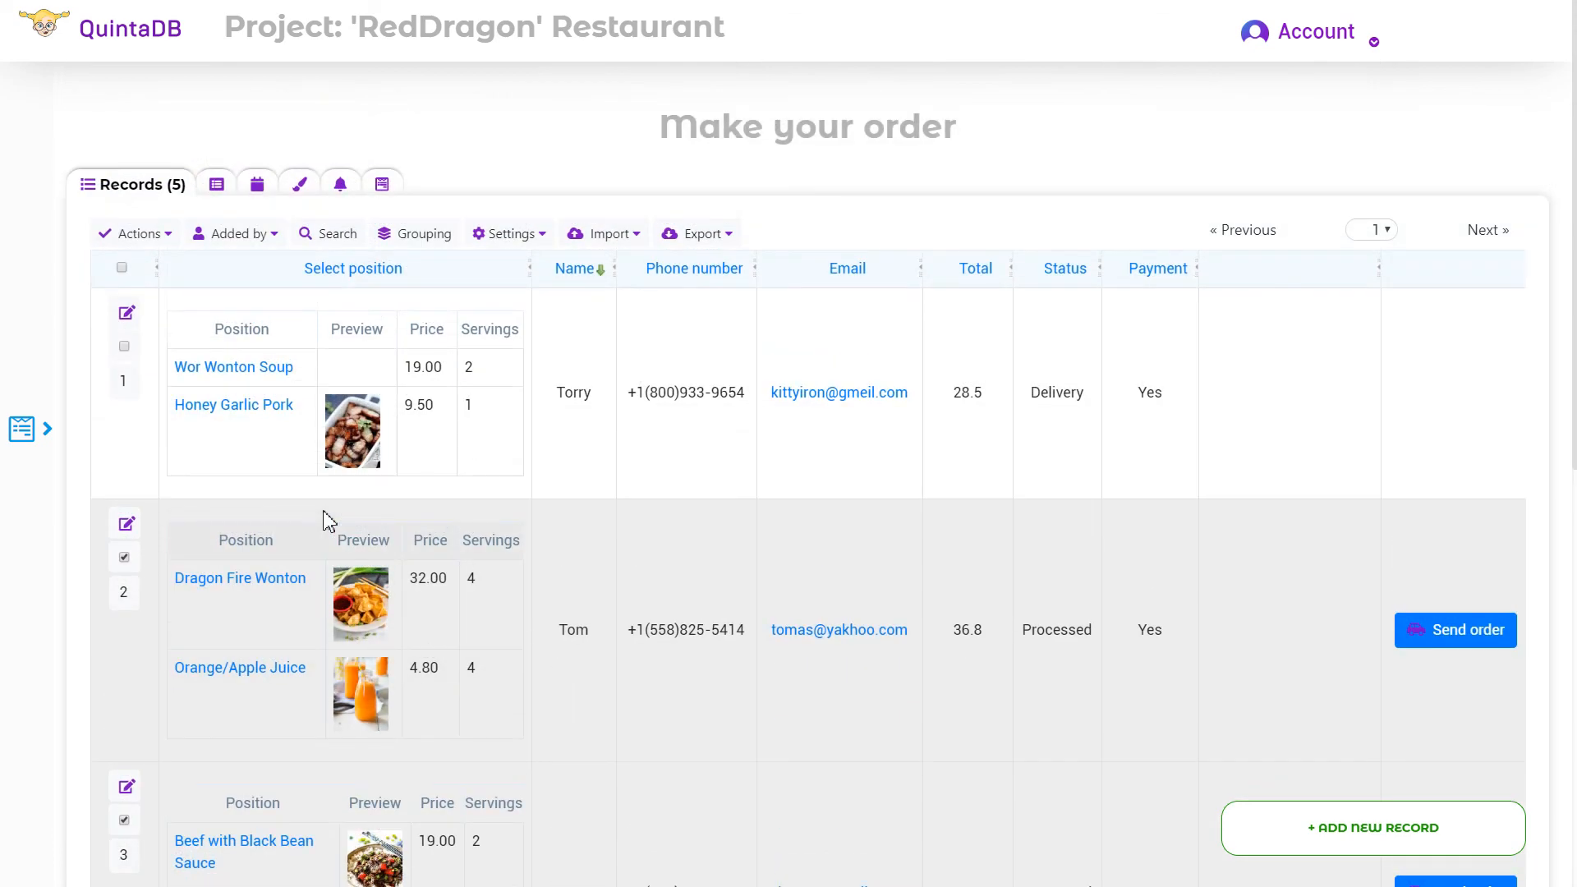
left_click(146, 235)
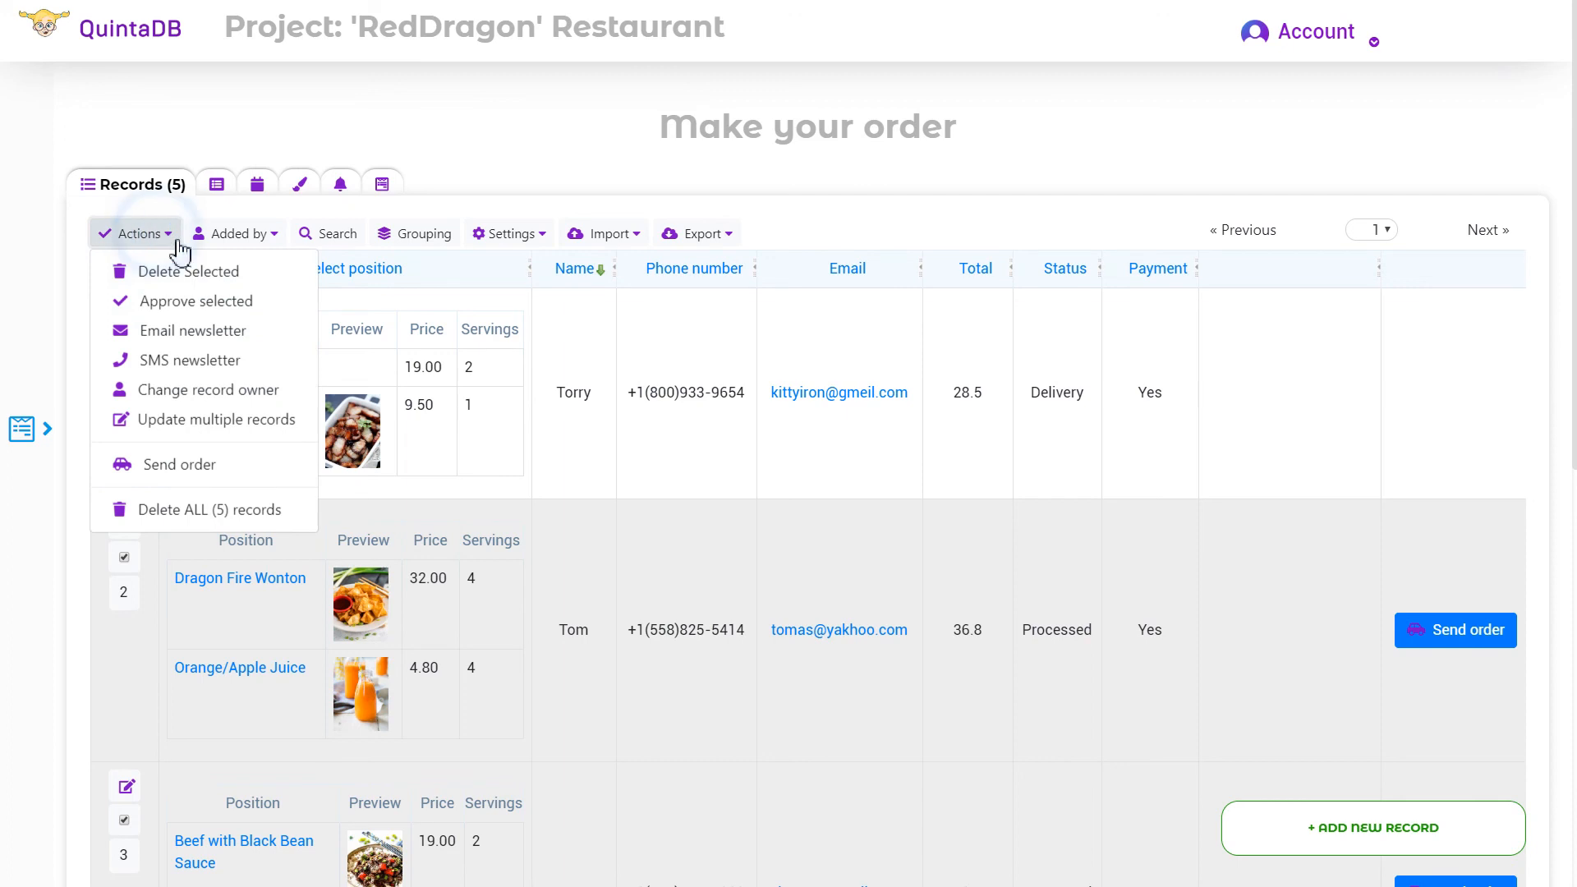
left_click(263, 475)
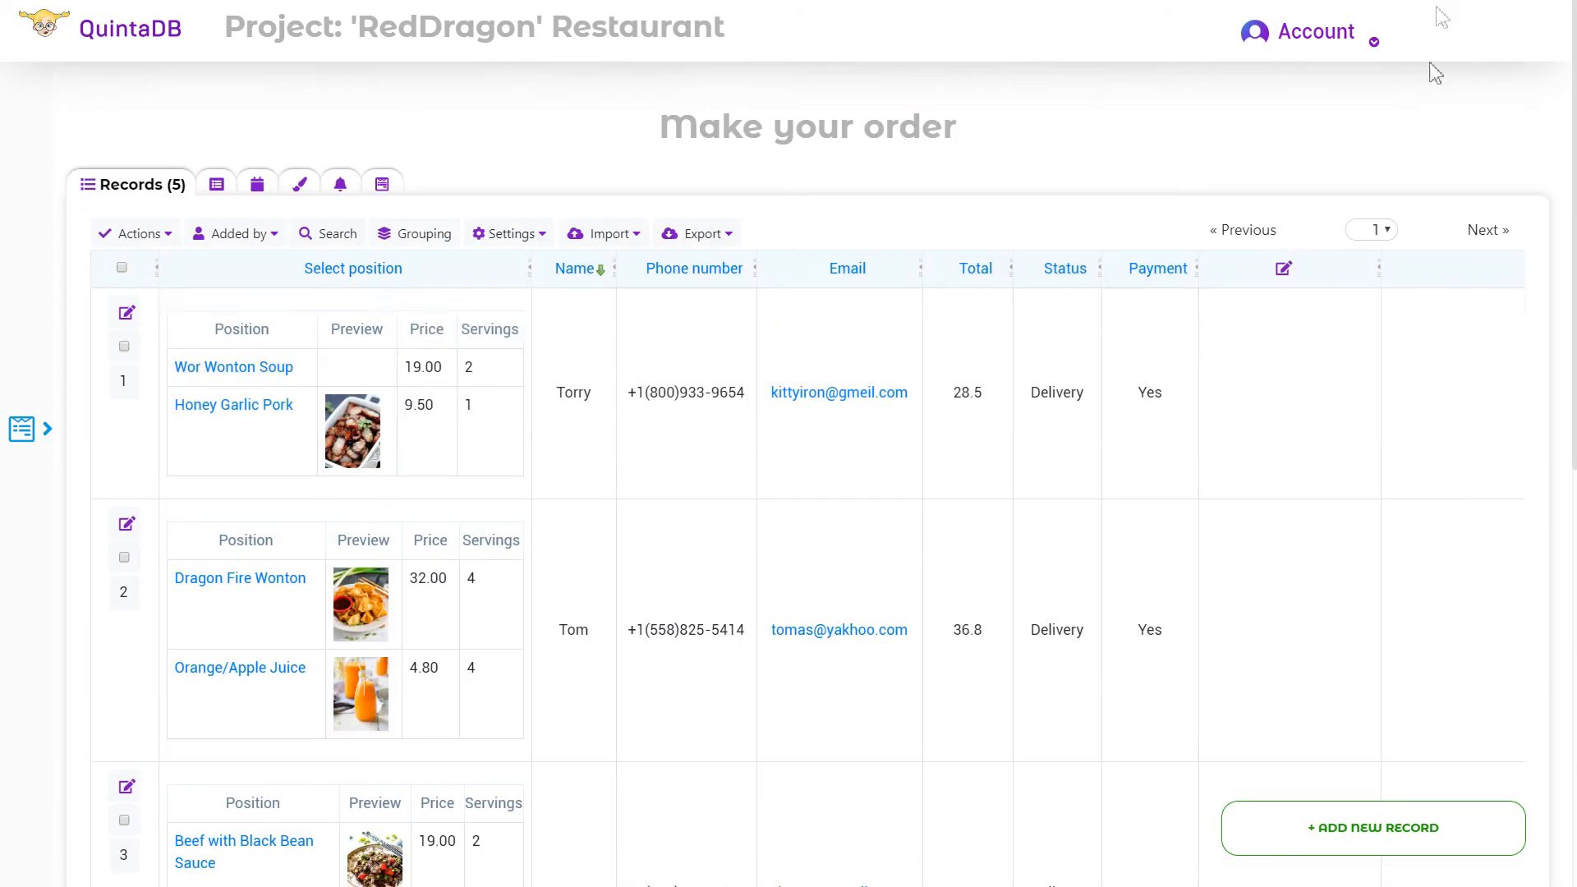
Accept the fourth order in the records list.
scroll(1346, 334, "down", 3)
scroll(1312, 335, "down", 6)
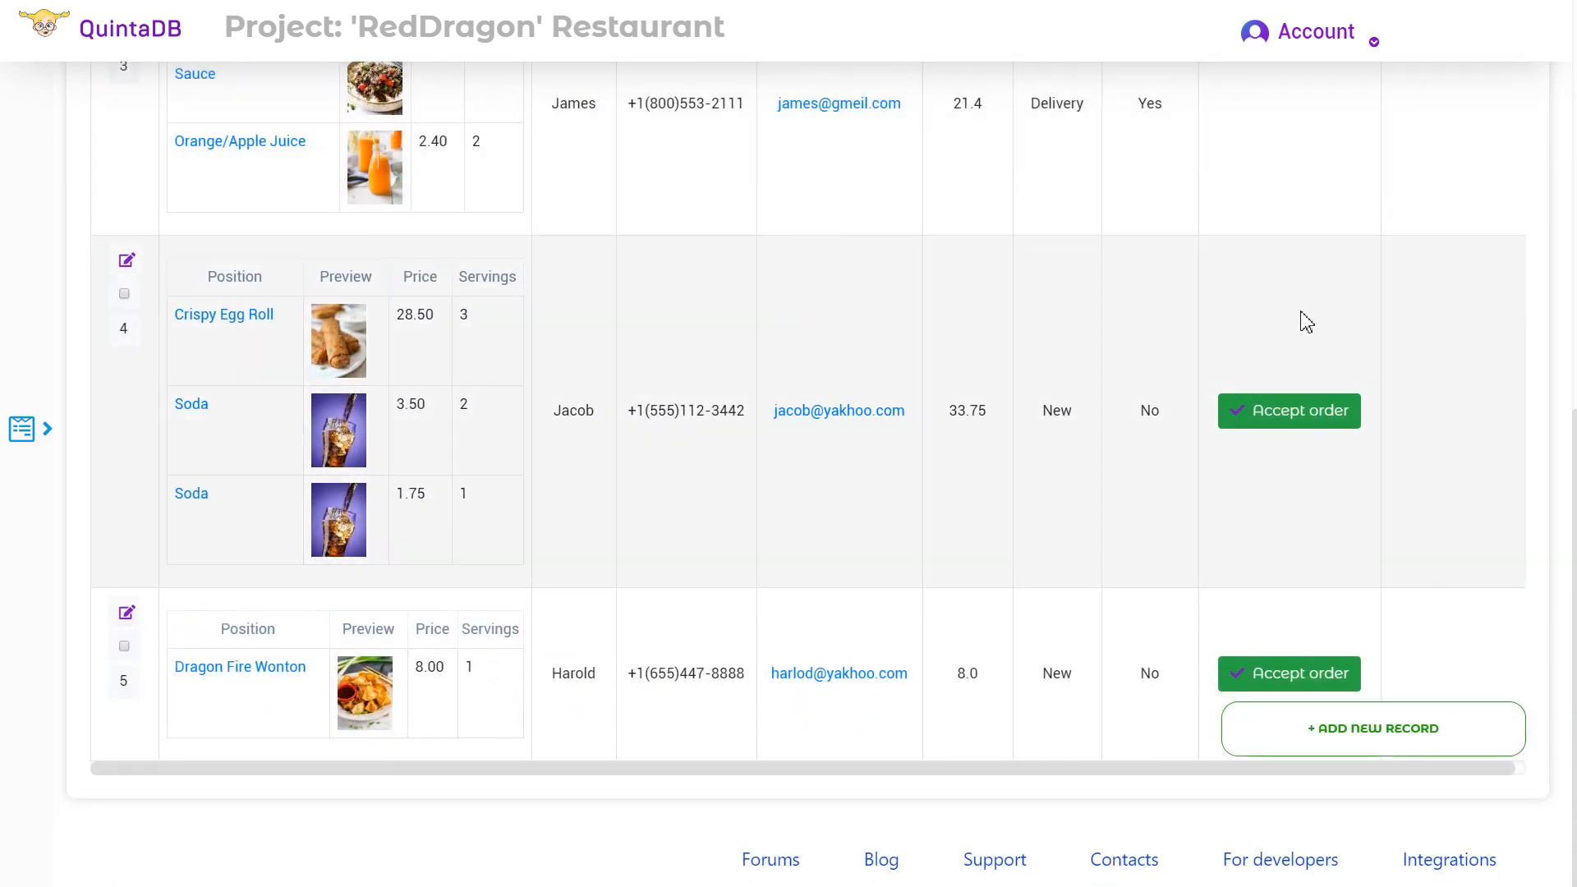
left_click(1298, 415)
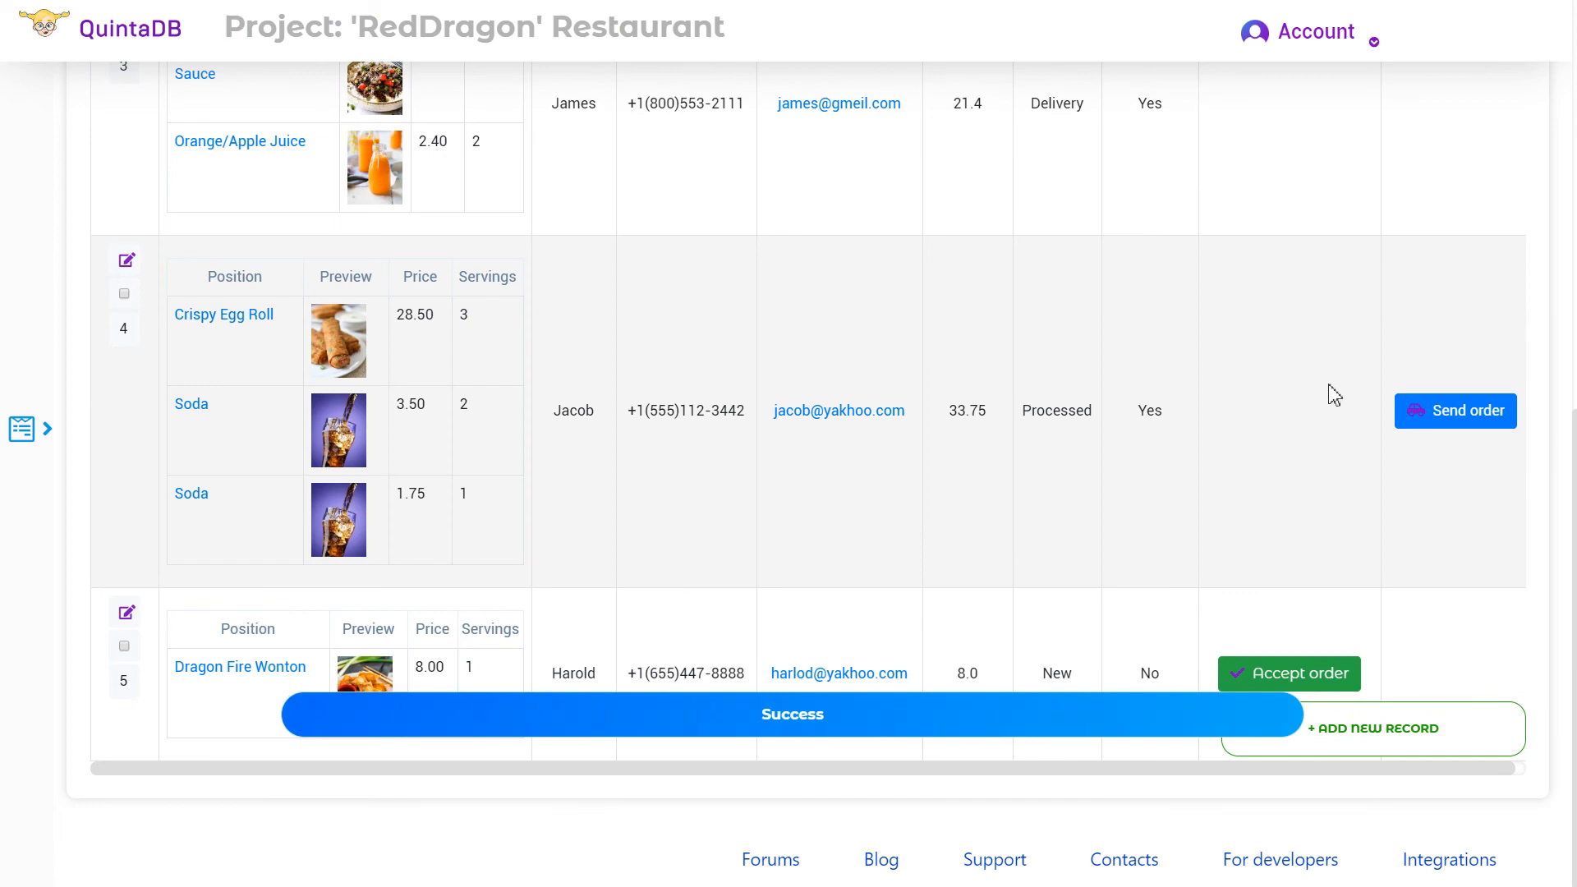